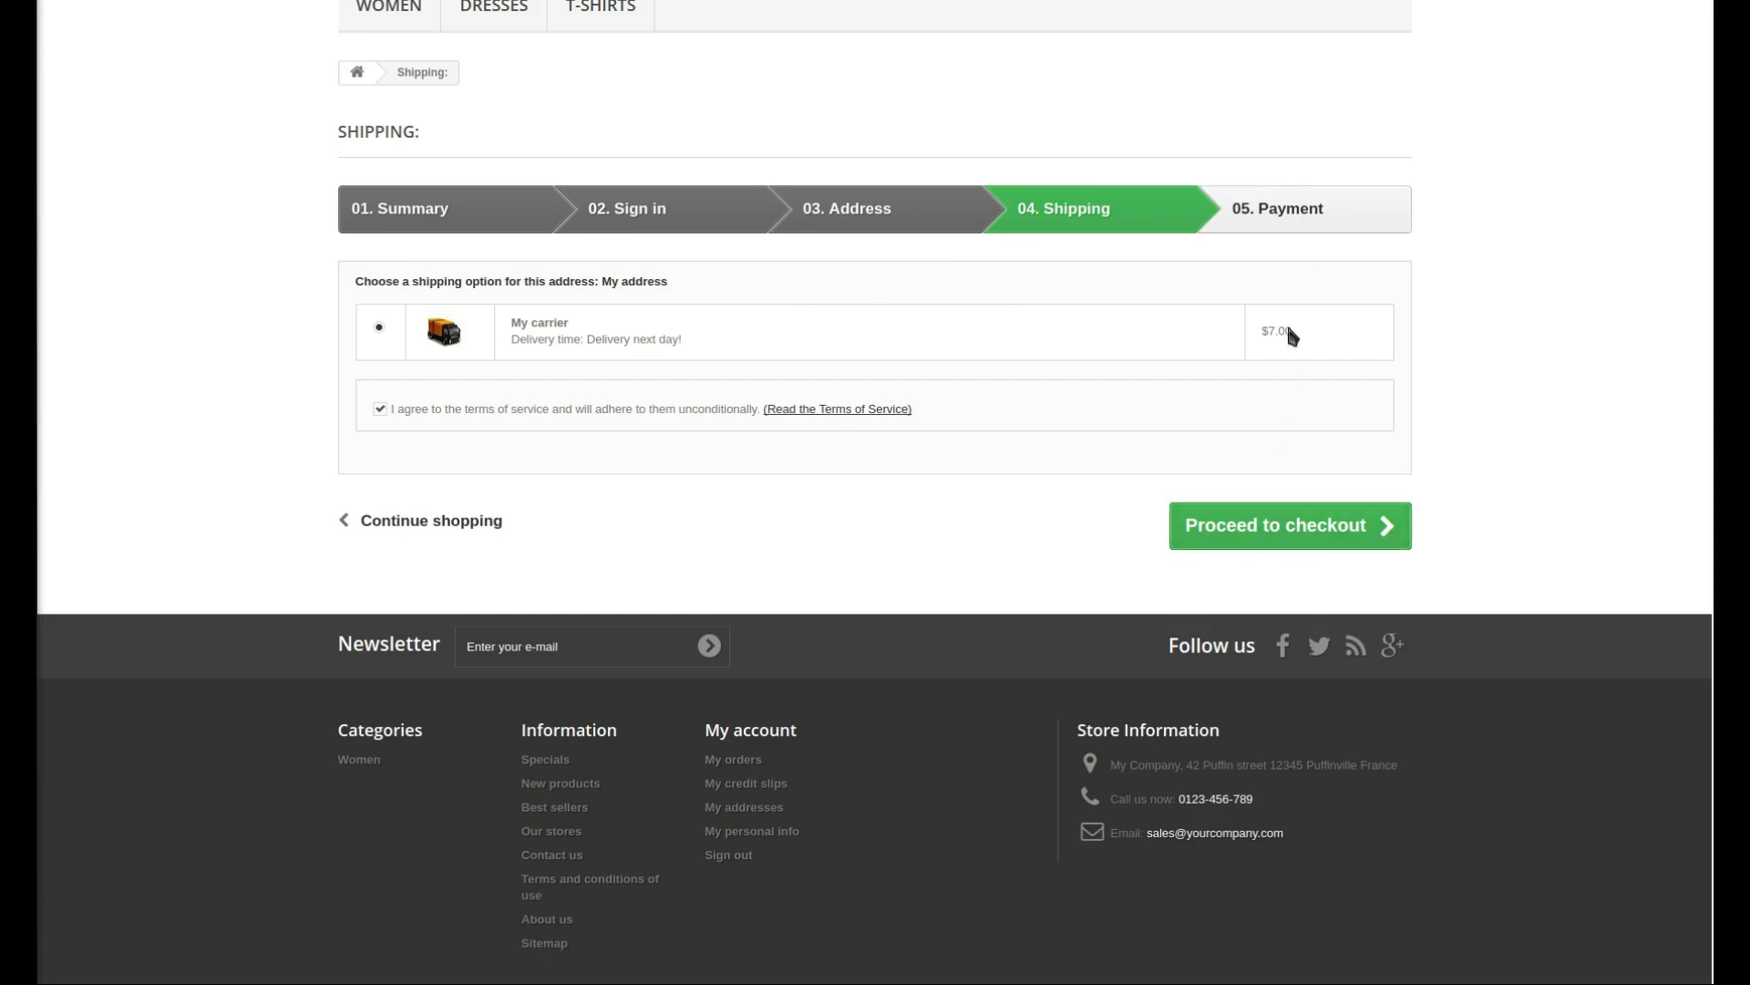
- Proceed past the shipping step and choose Pay by Purchase Order as the payment method
left_click(1279, 536)
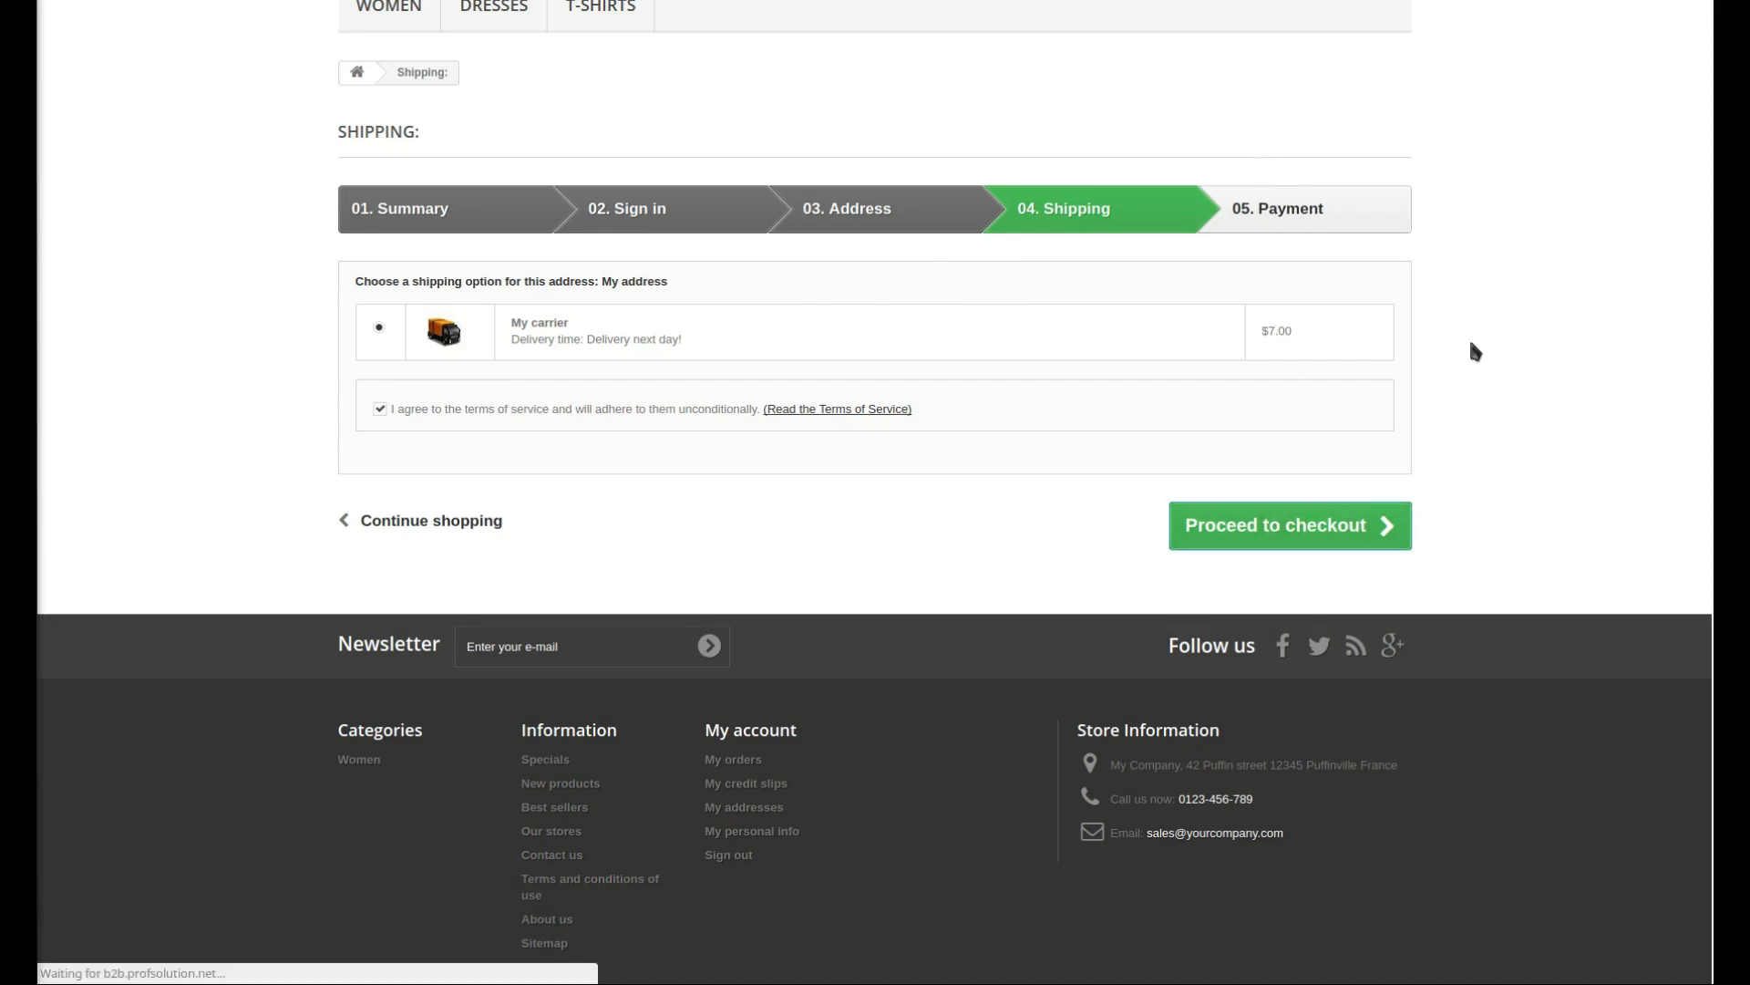
scroll(215, 510, "down", 3)
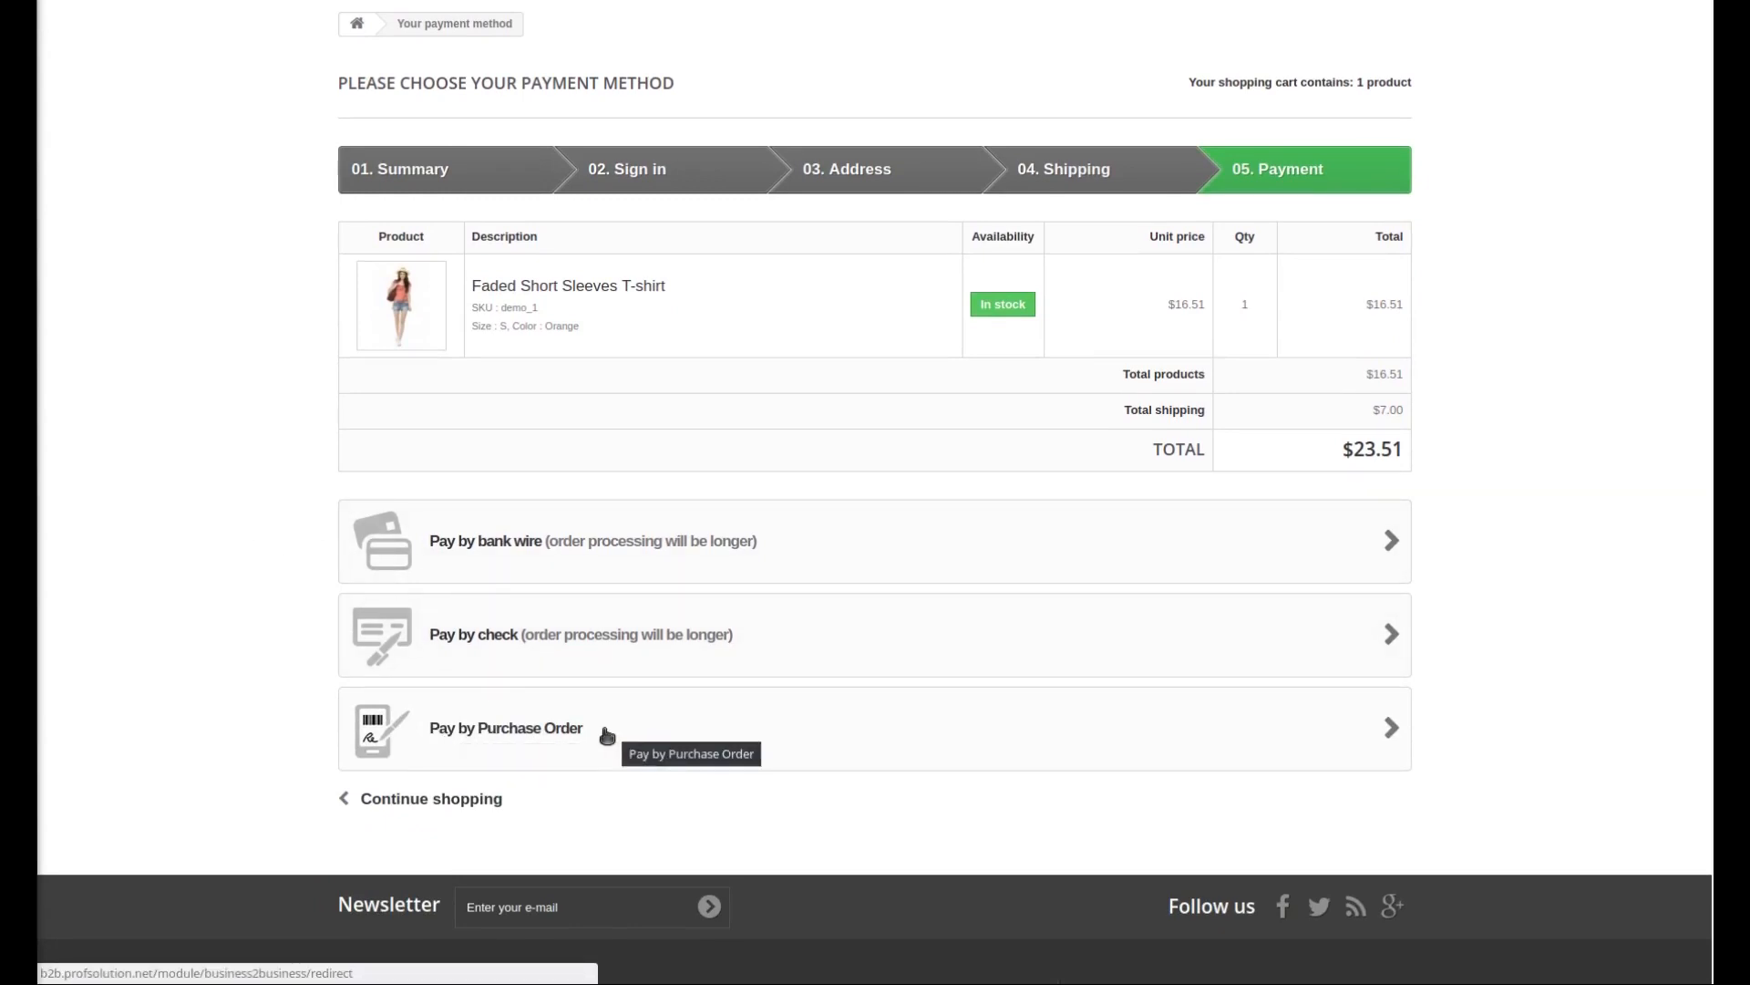
left_click(580, 736)
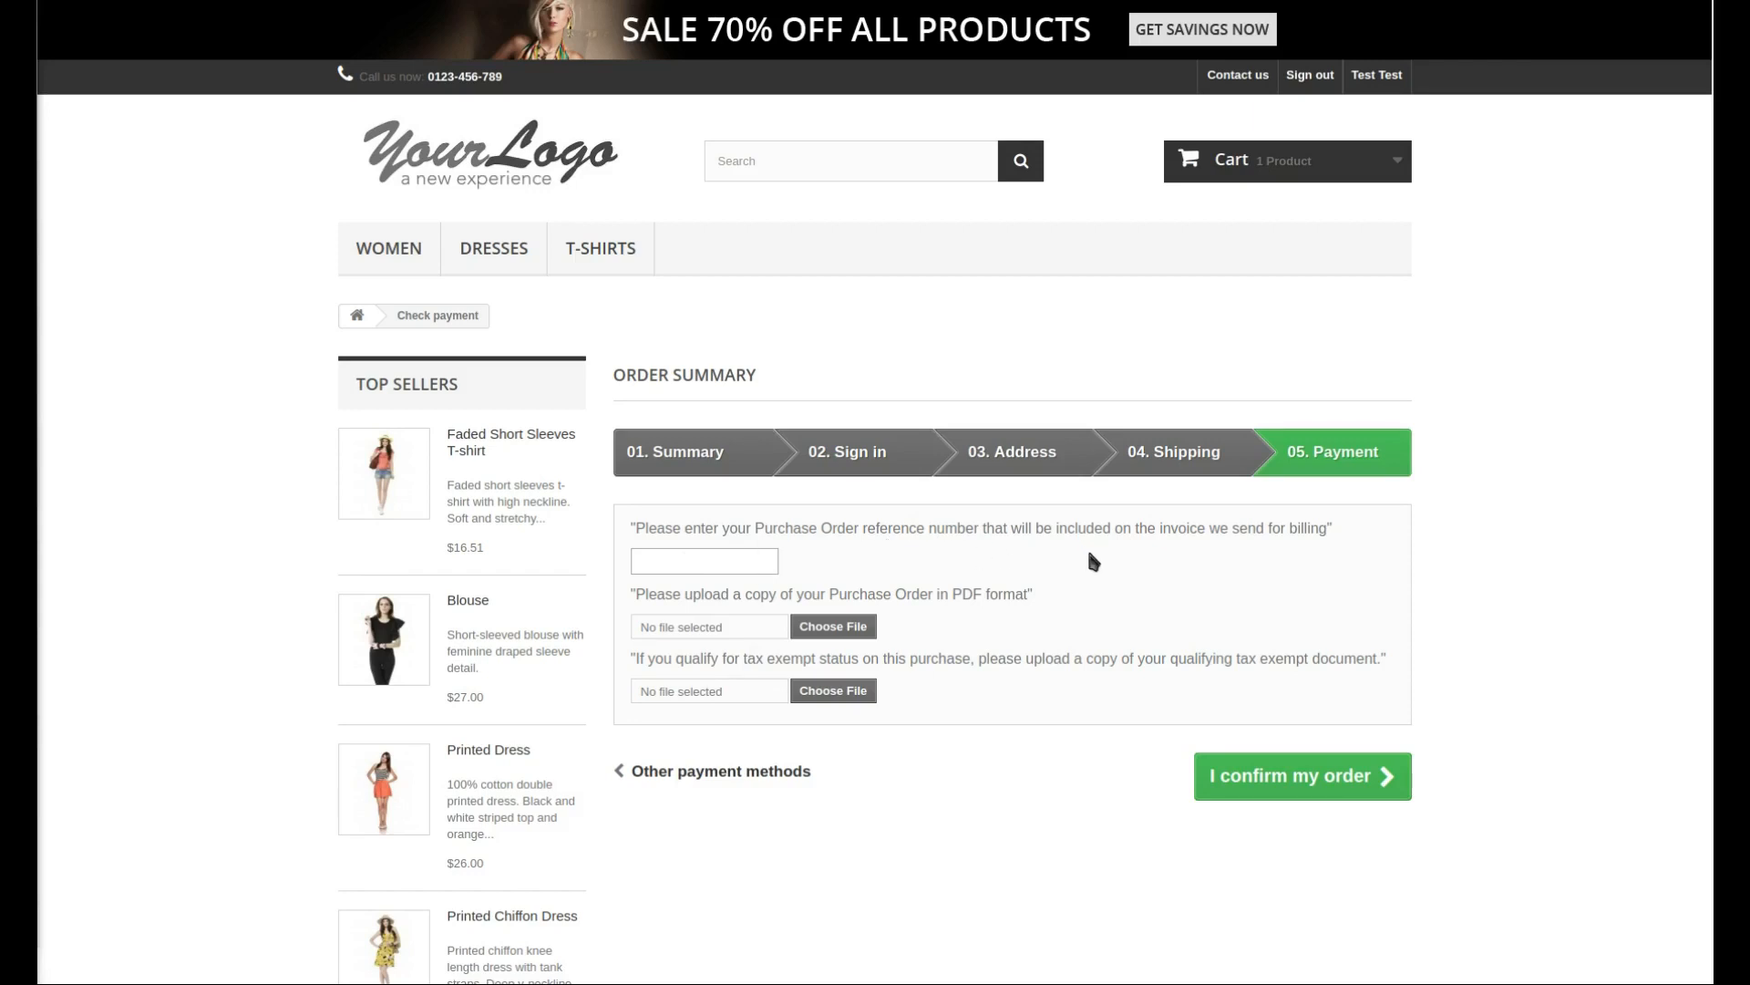
- Enter the purchase order reference number in the reference field
left_click(687, 561)
type("123456")
- Upload vp205.pdf as the purchase order copy and confirm the order
left_click(862, 631)
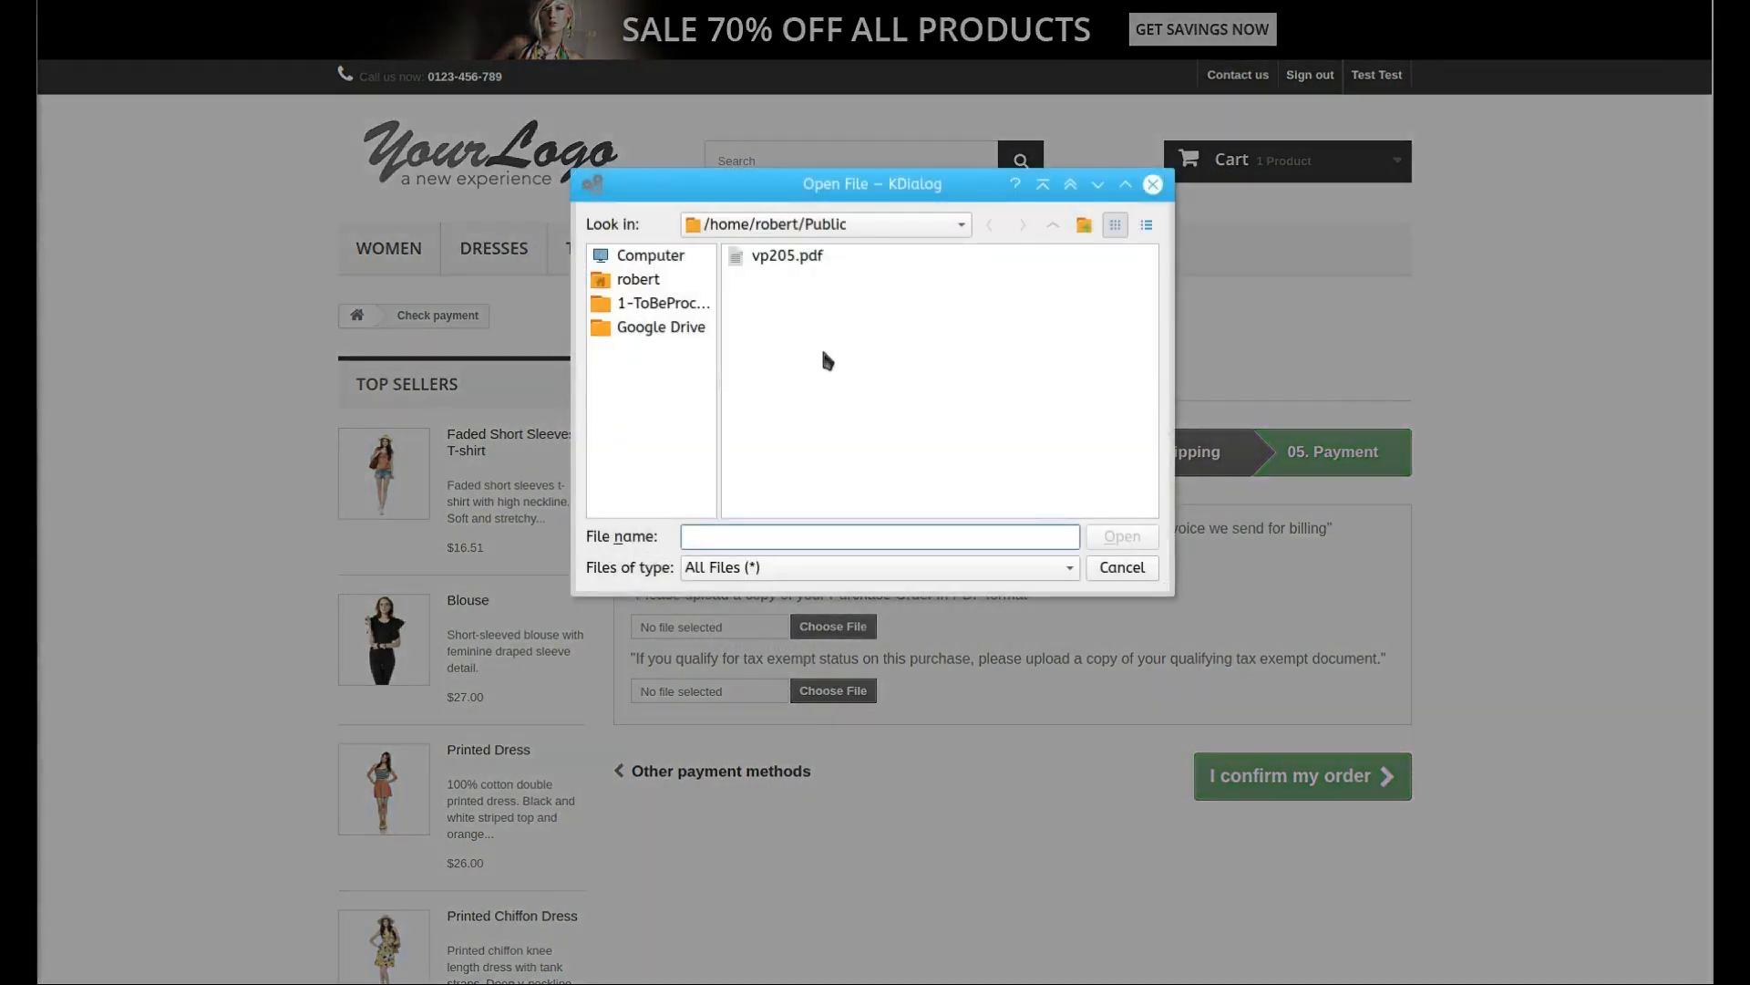
left_click(770, 256)
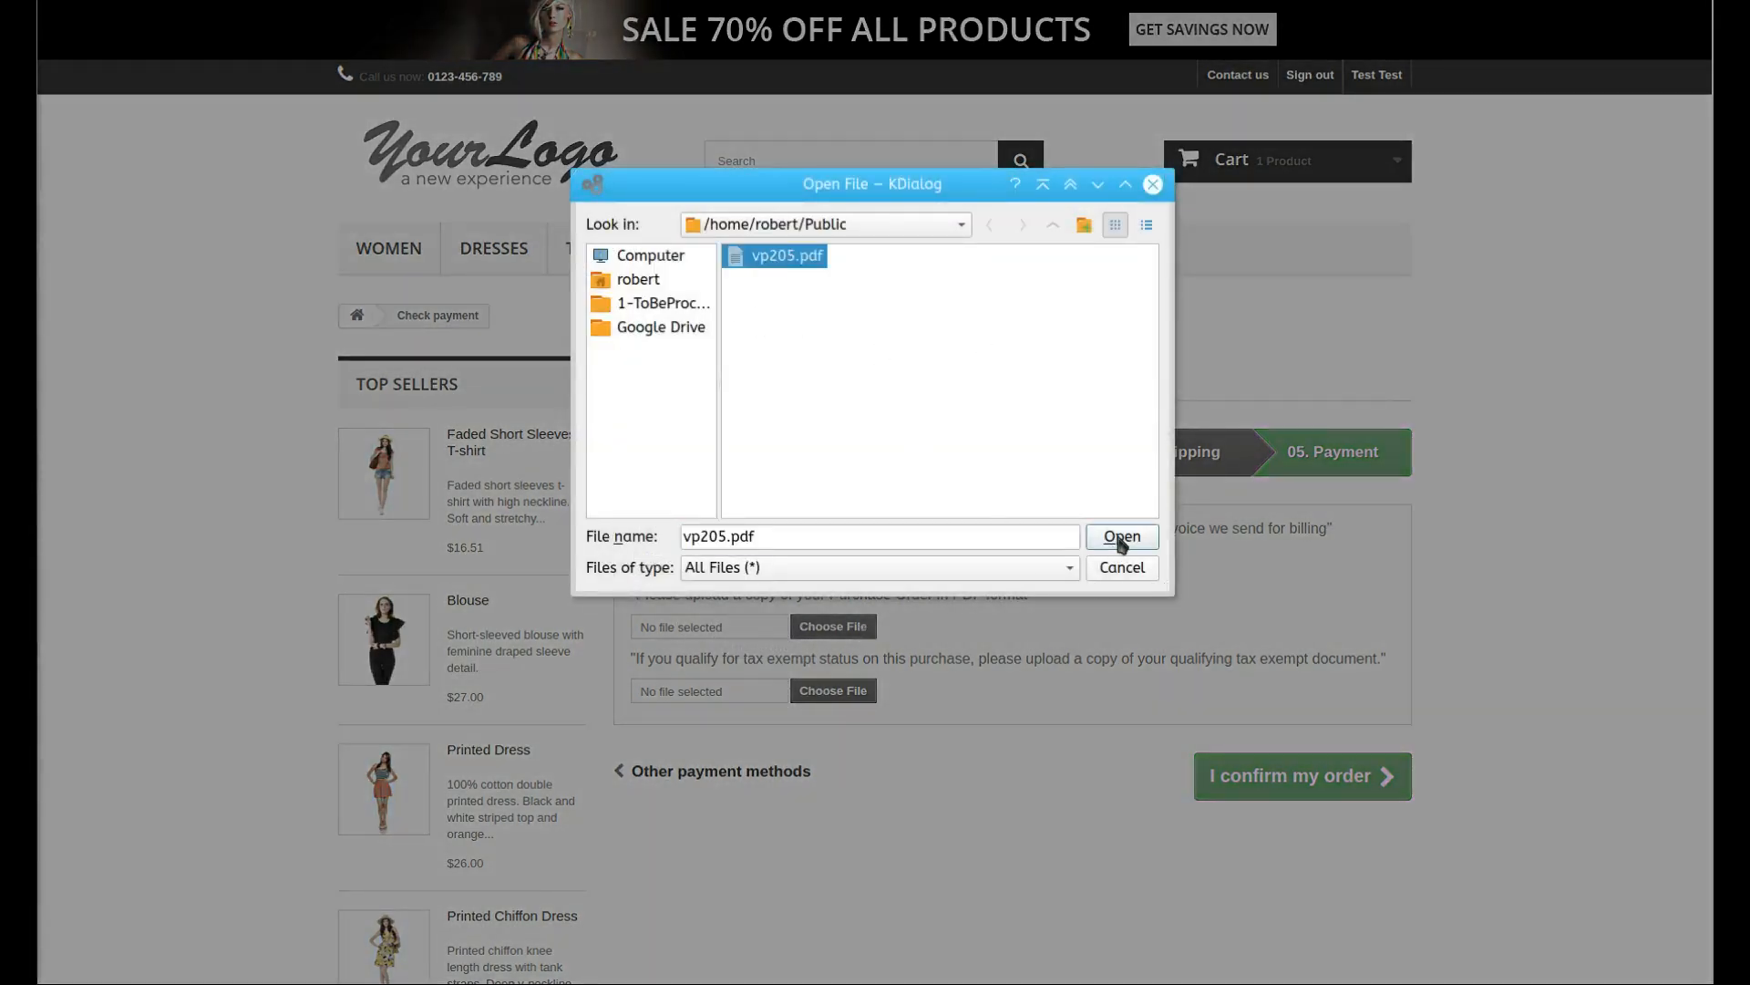
left_click(1120, 537)
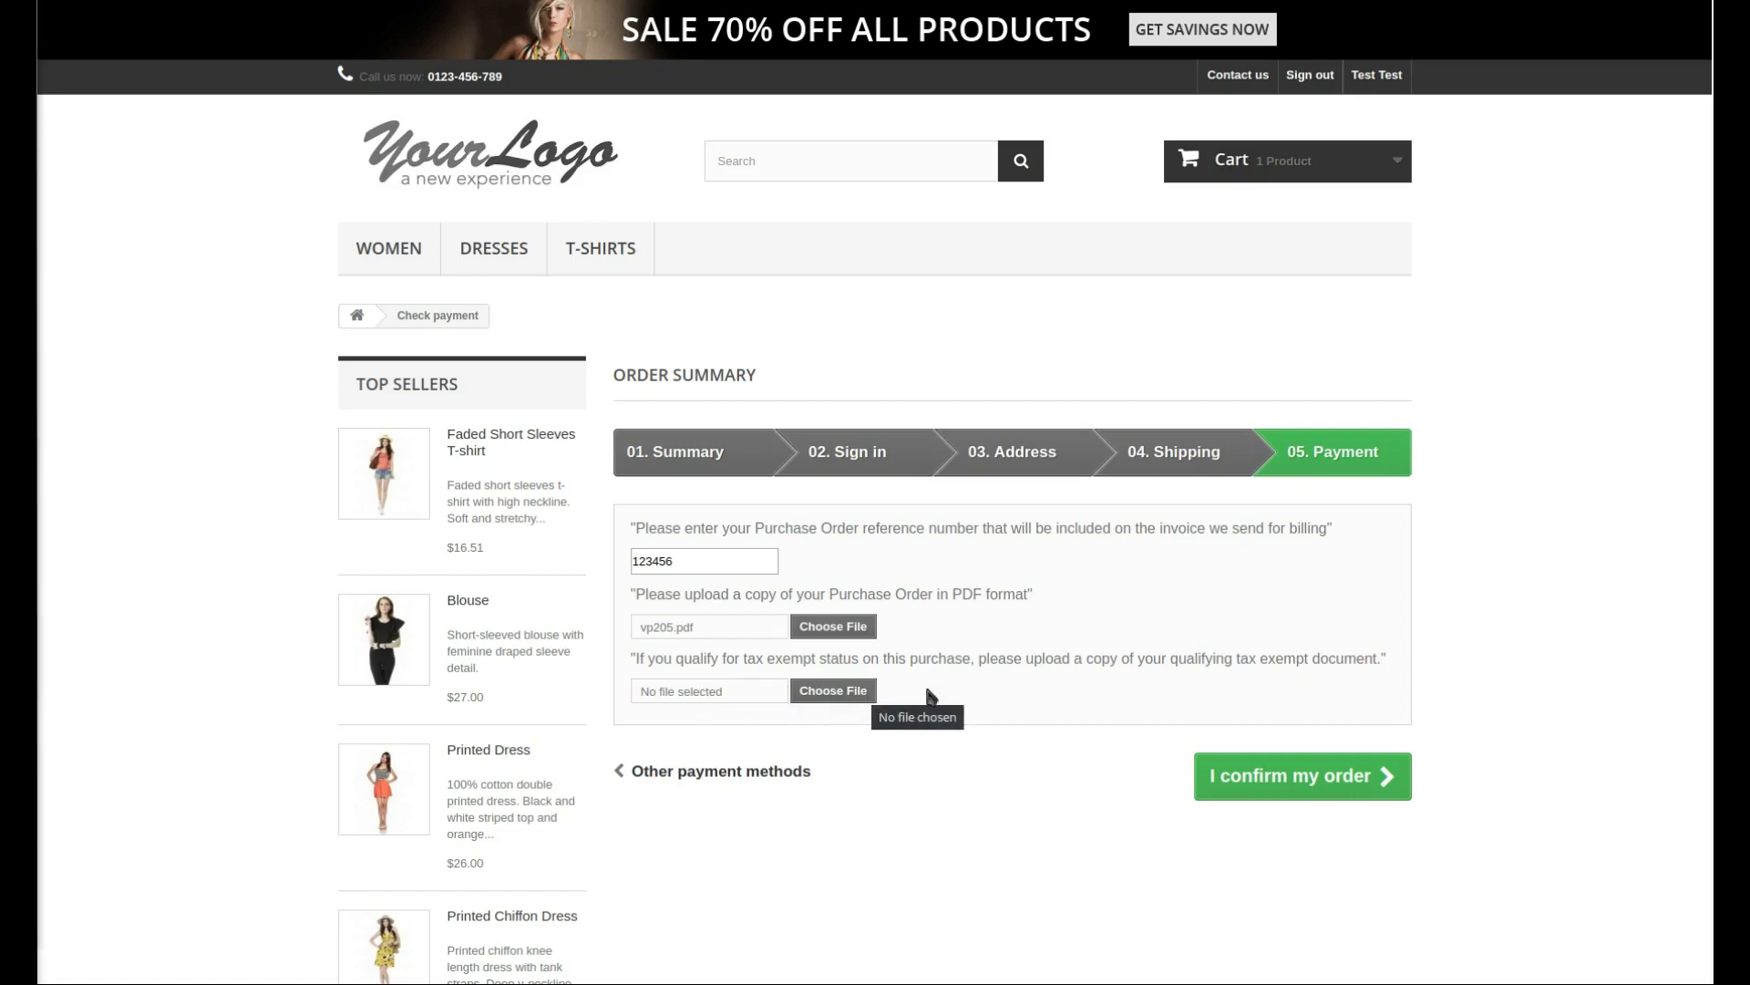
left_click(1289, 782)
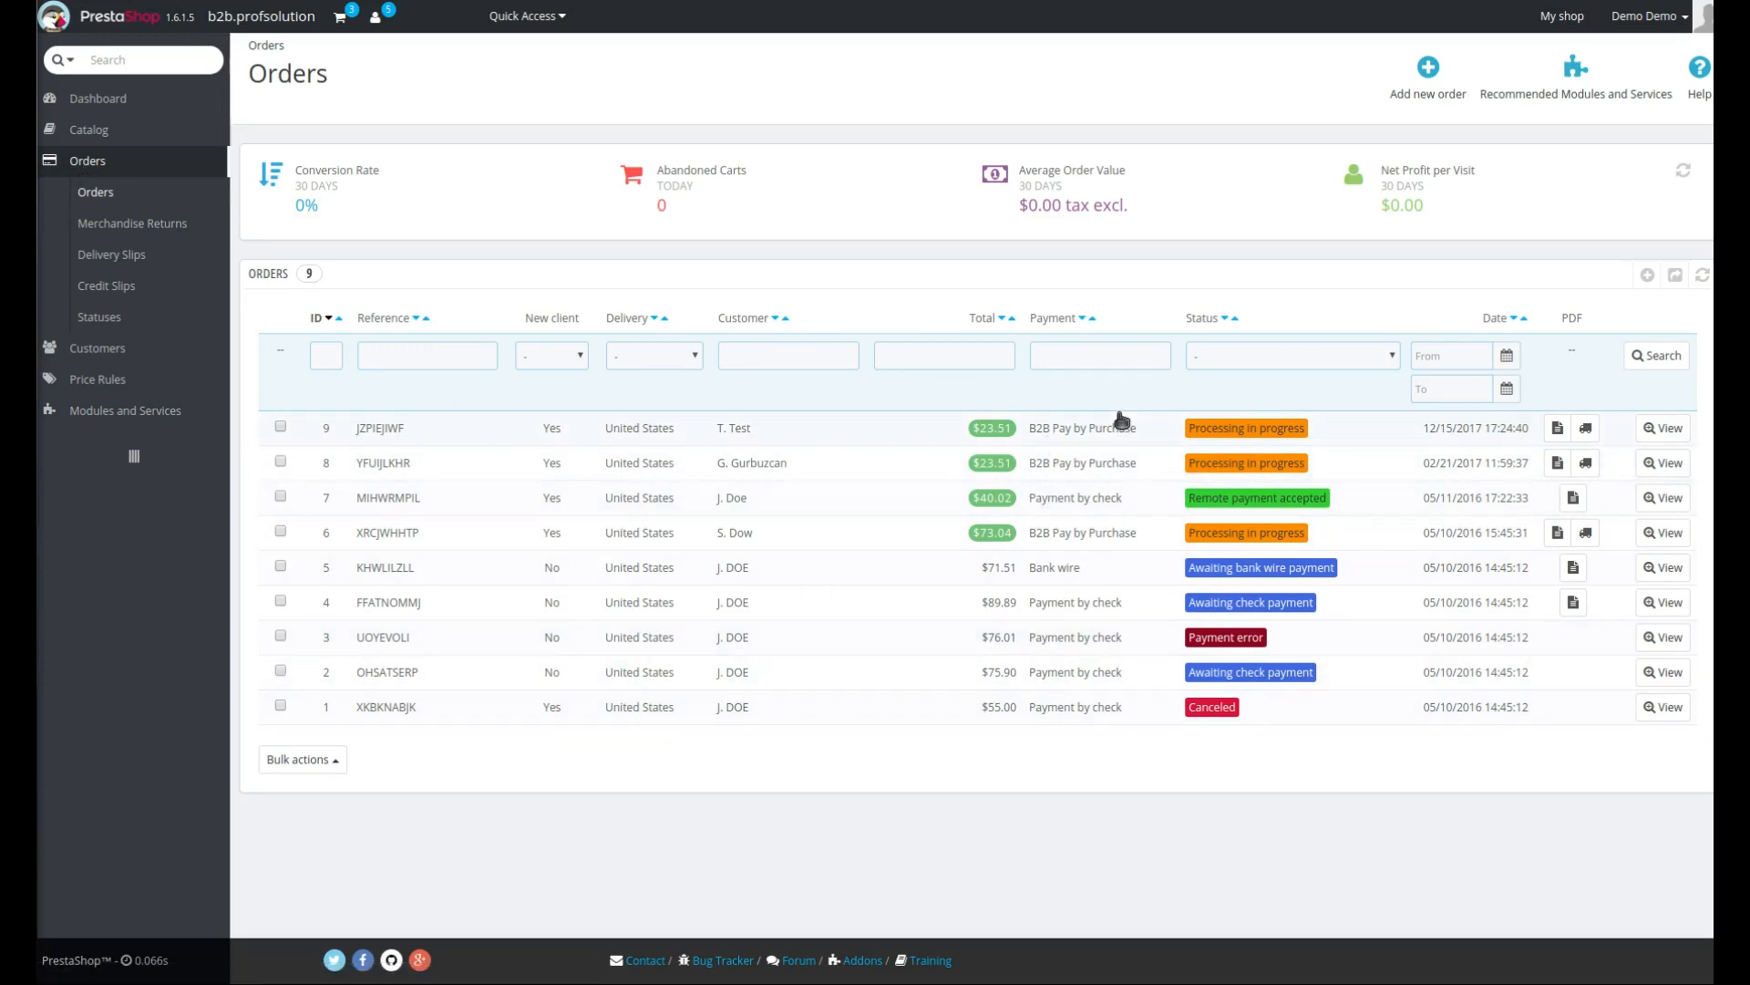
- Open the newest order in the admin and view the customer's uploaded purchase order PDF from its documents
left_click(735, 432)
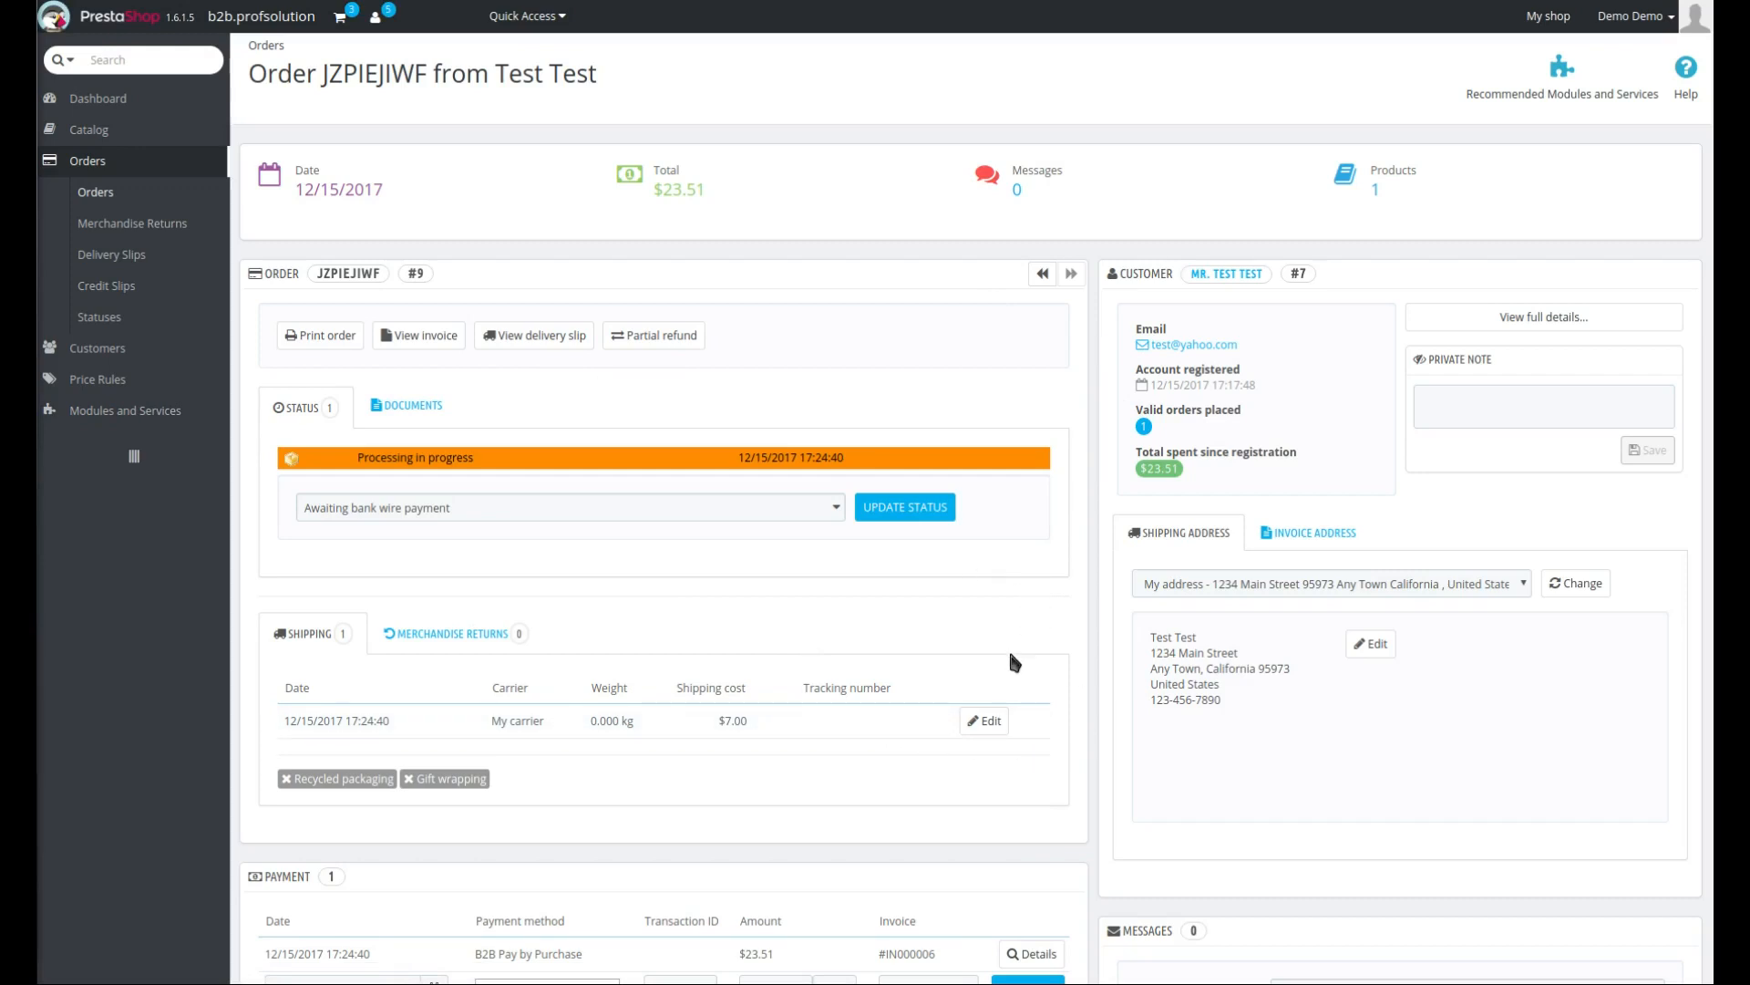
left_click(402, 412)
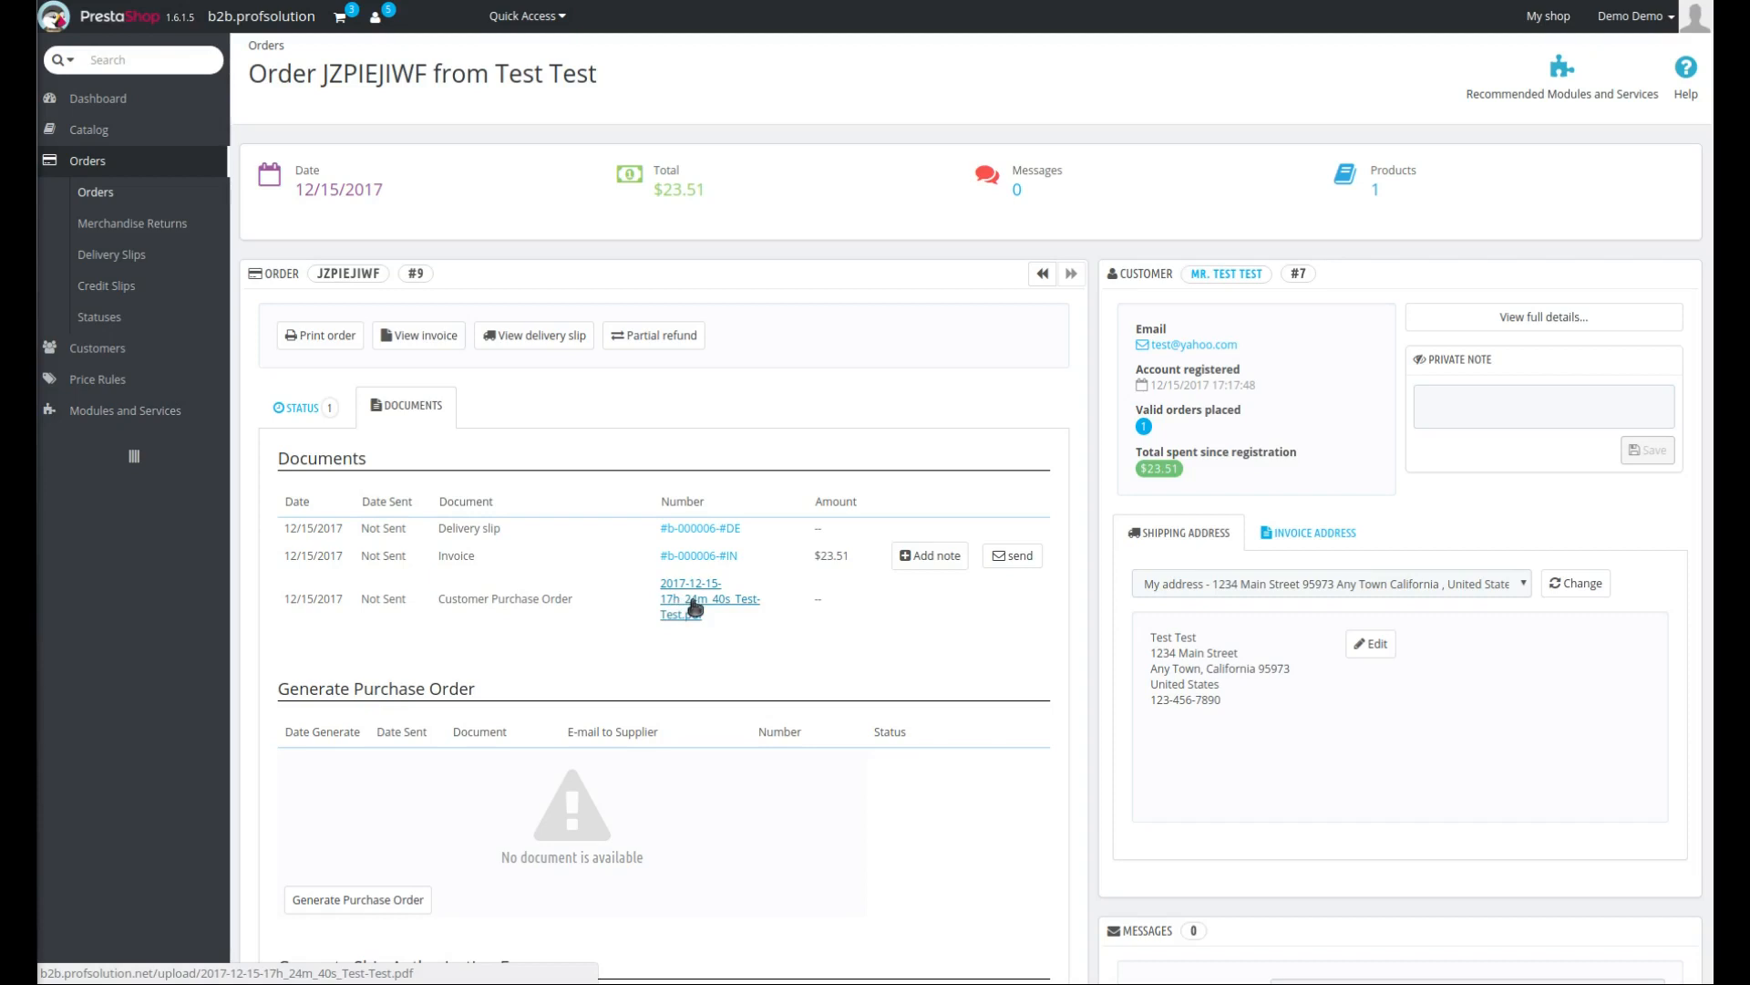
left_click(696, 606)
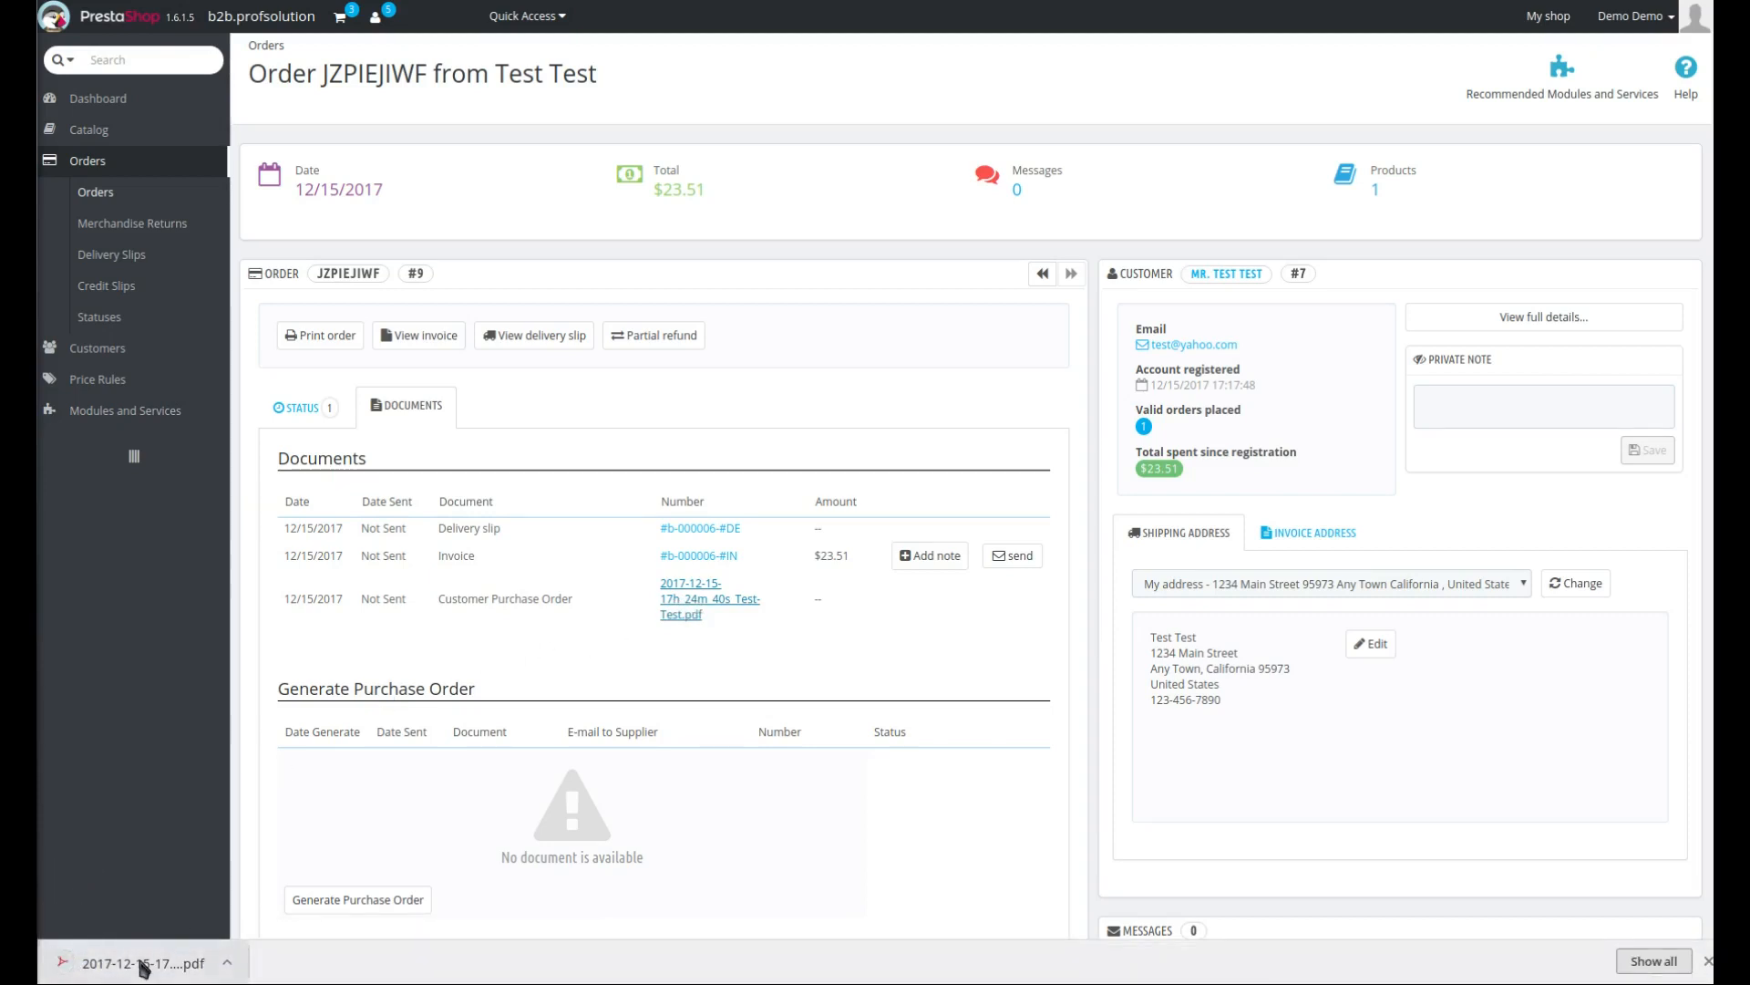
left_click(143, 965)
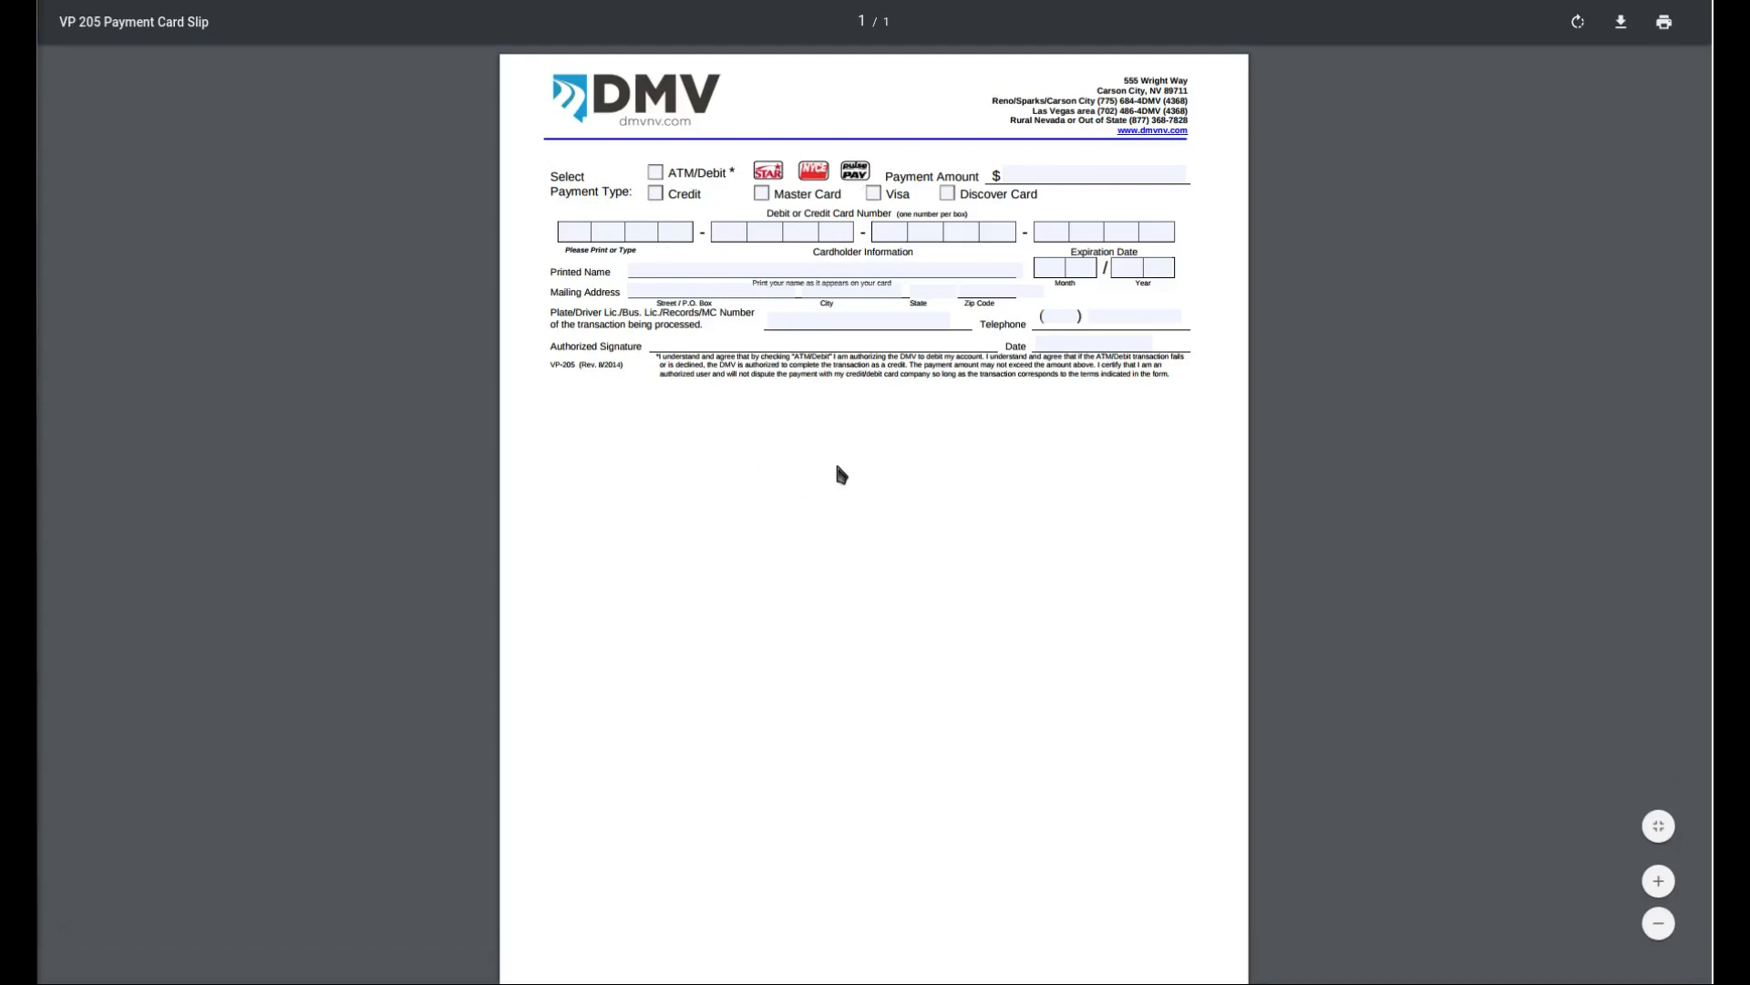
left_click(1030, 2)
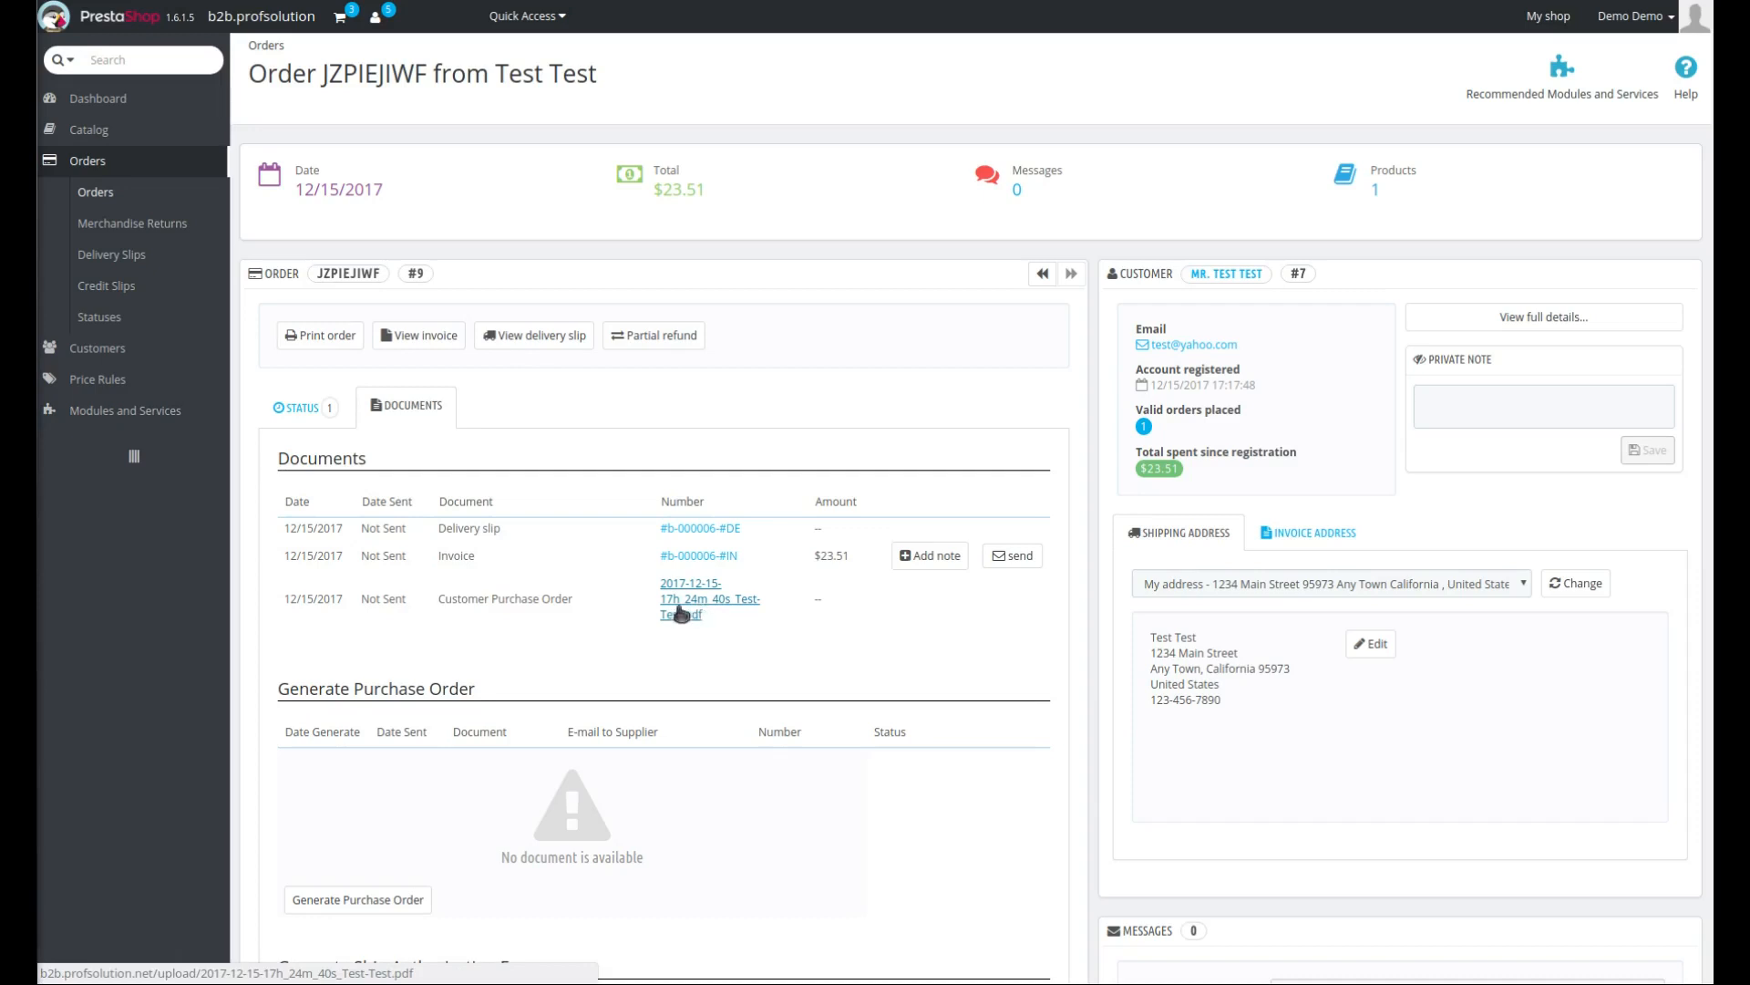
- Scroll through the order page's documents, shipping, payment and products sections
scroll(689, 593, "down", 4)
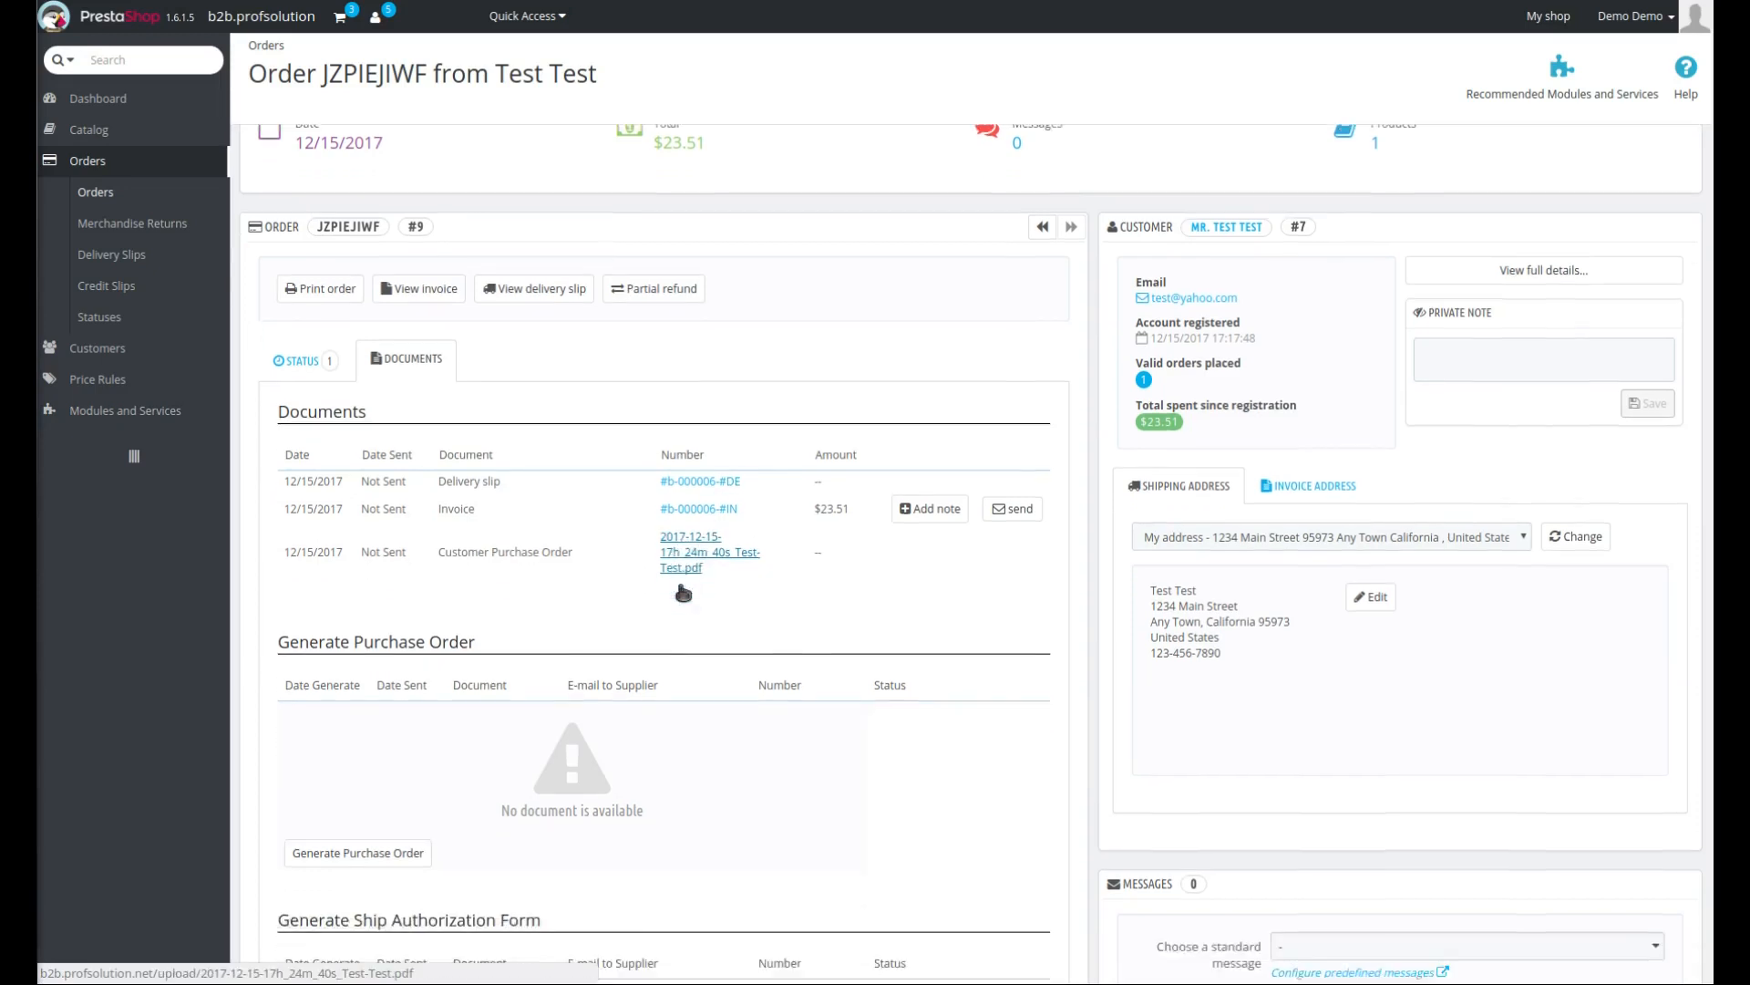
scroll(687, 583, "down", 6)
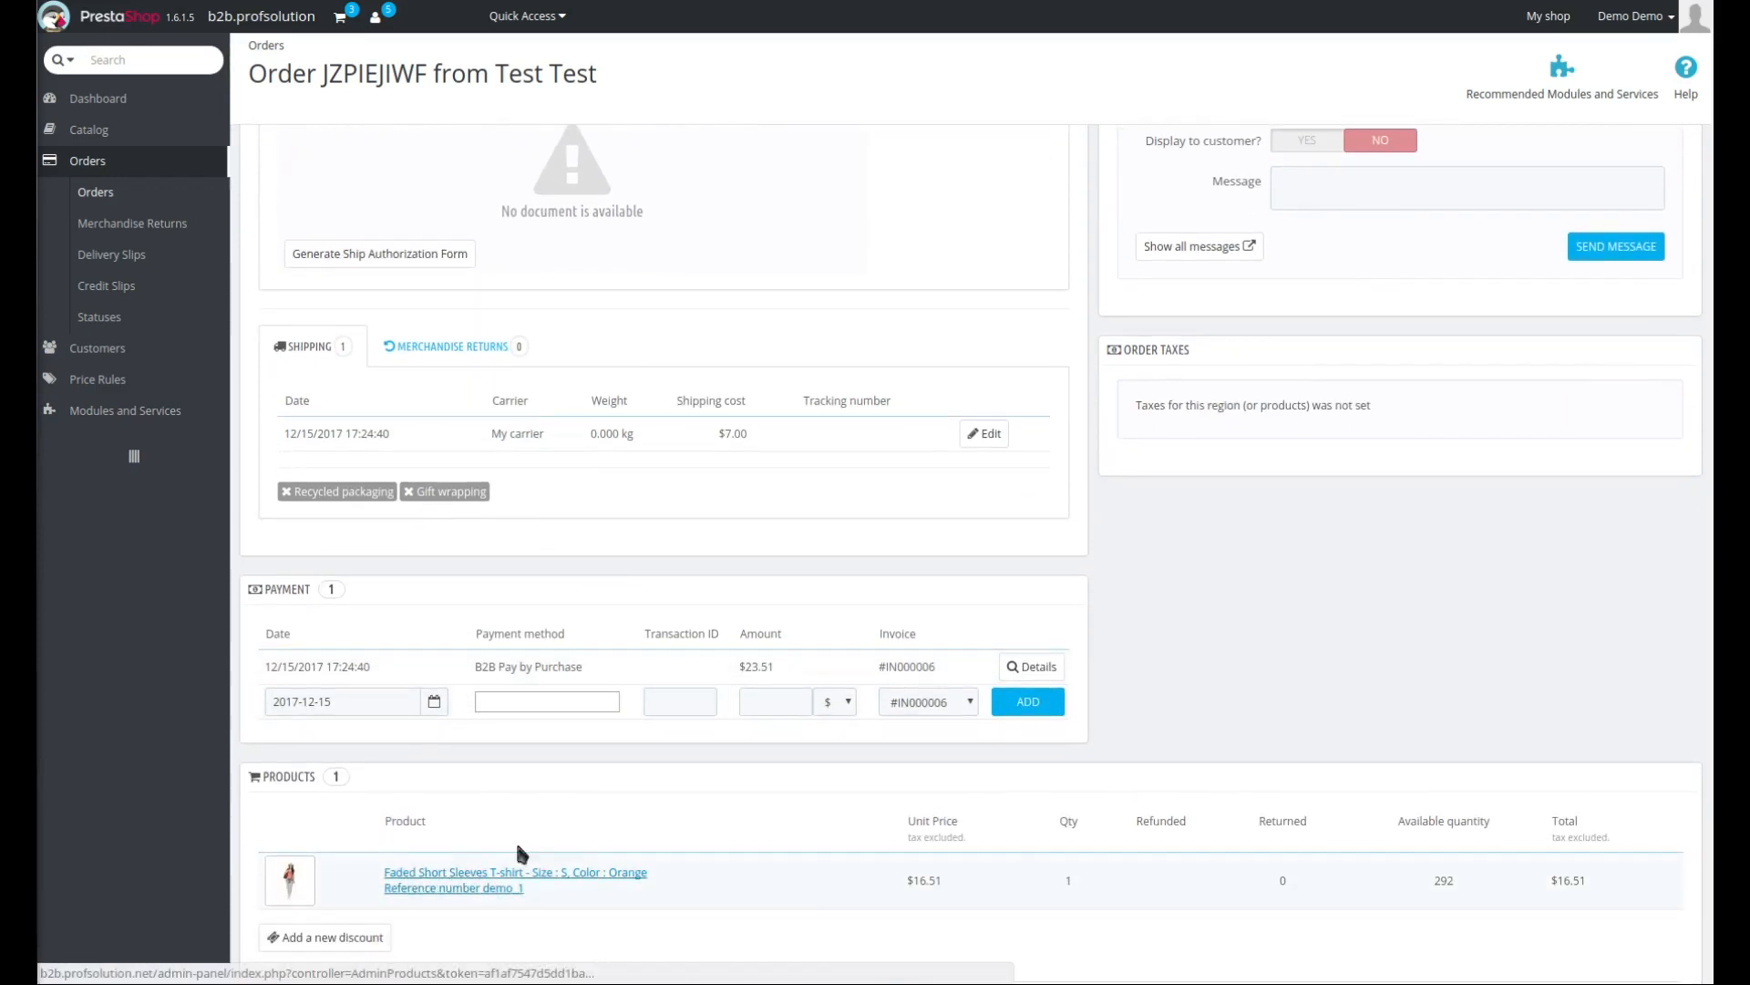
scroll(516, 839, "up", 3)
scroll(556, 838, "up", 6)
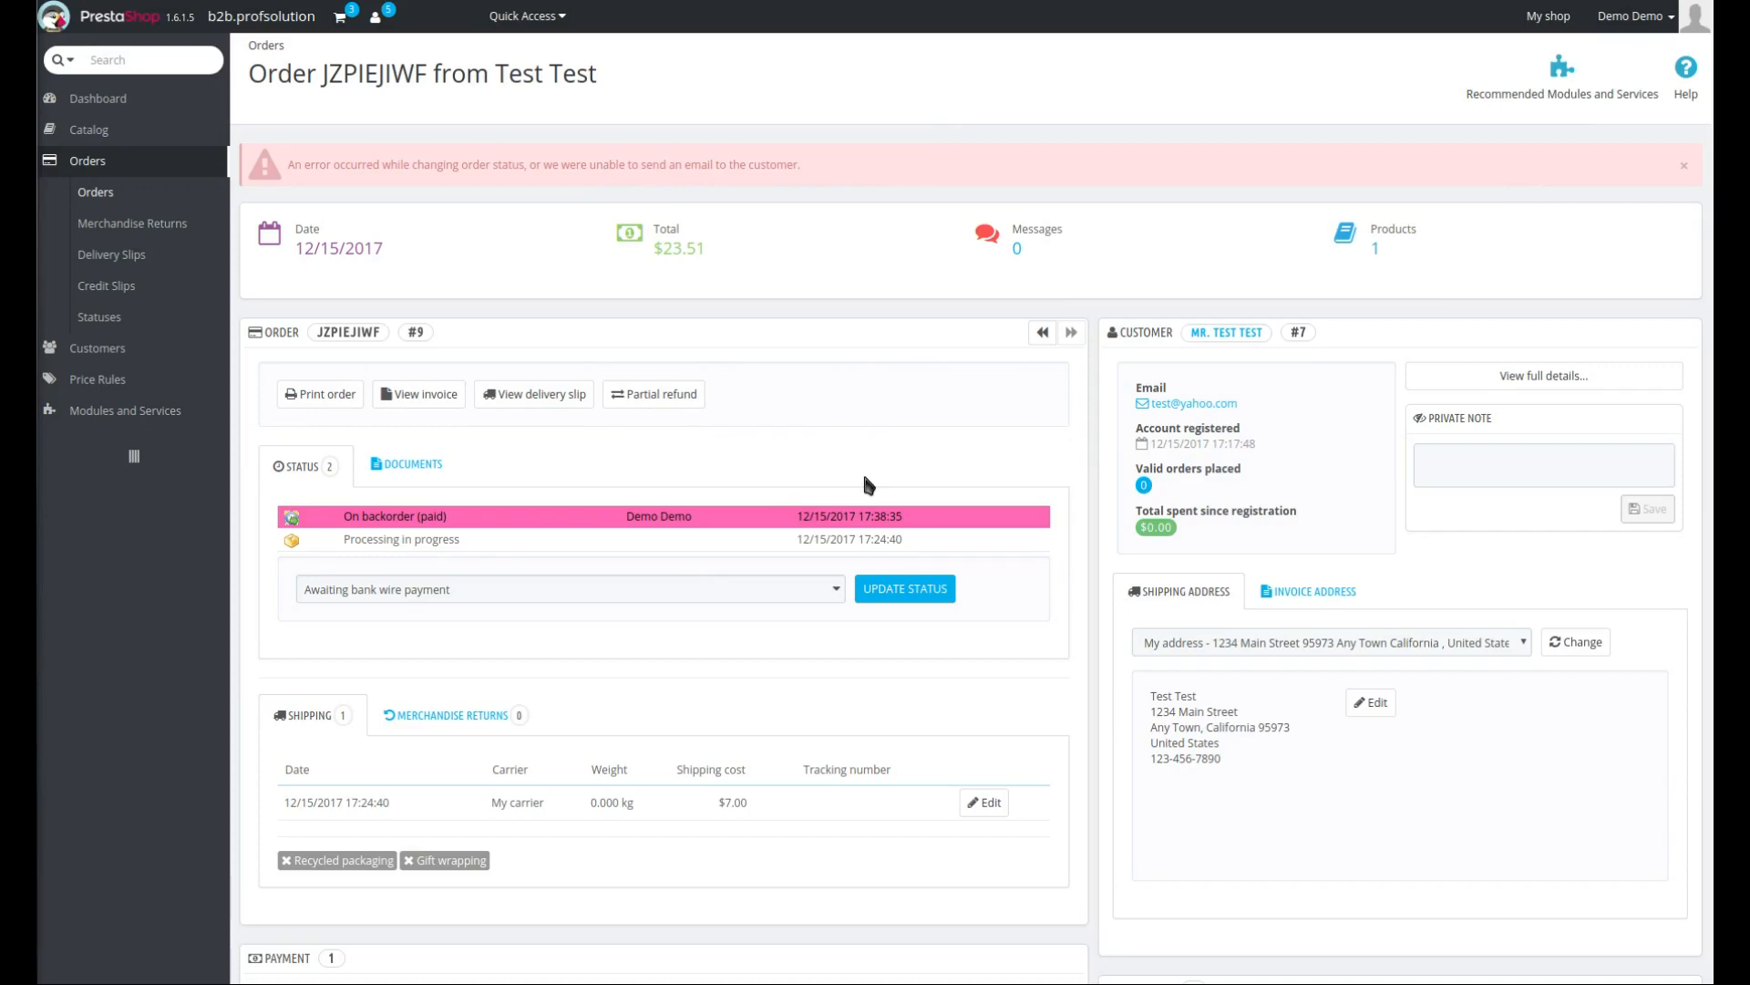
left_click(402, 470)
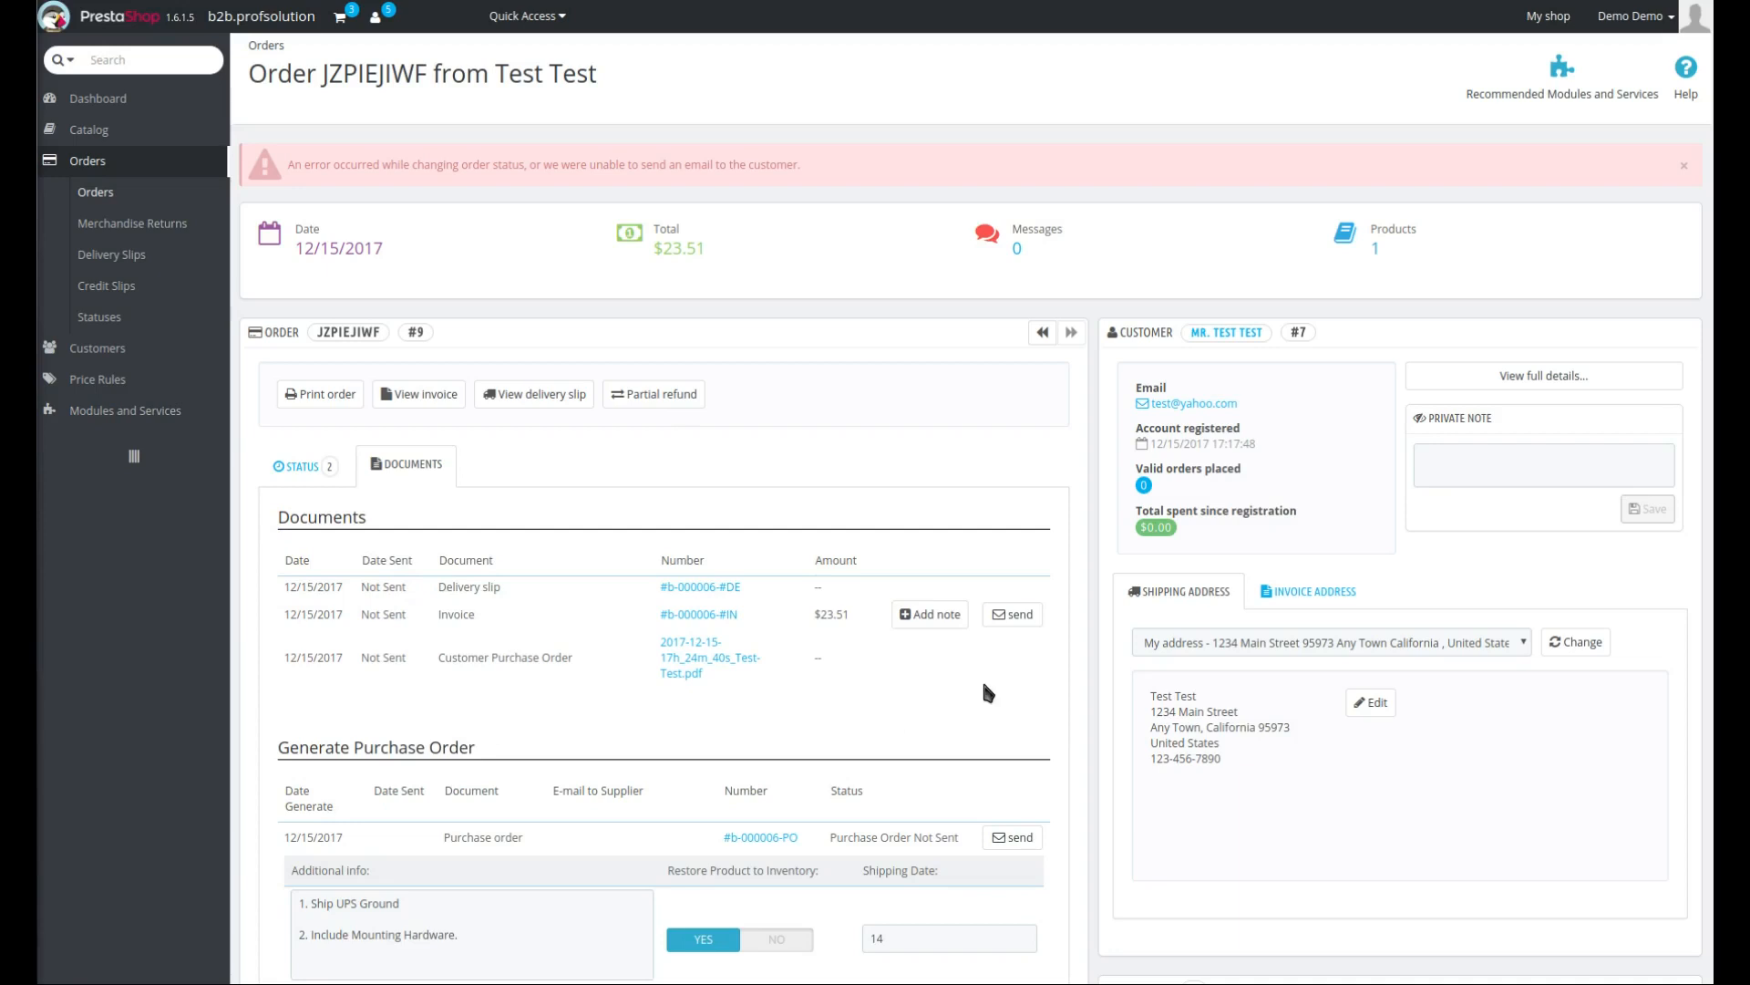
scroll(990, 671, "down", 6)
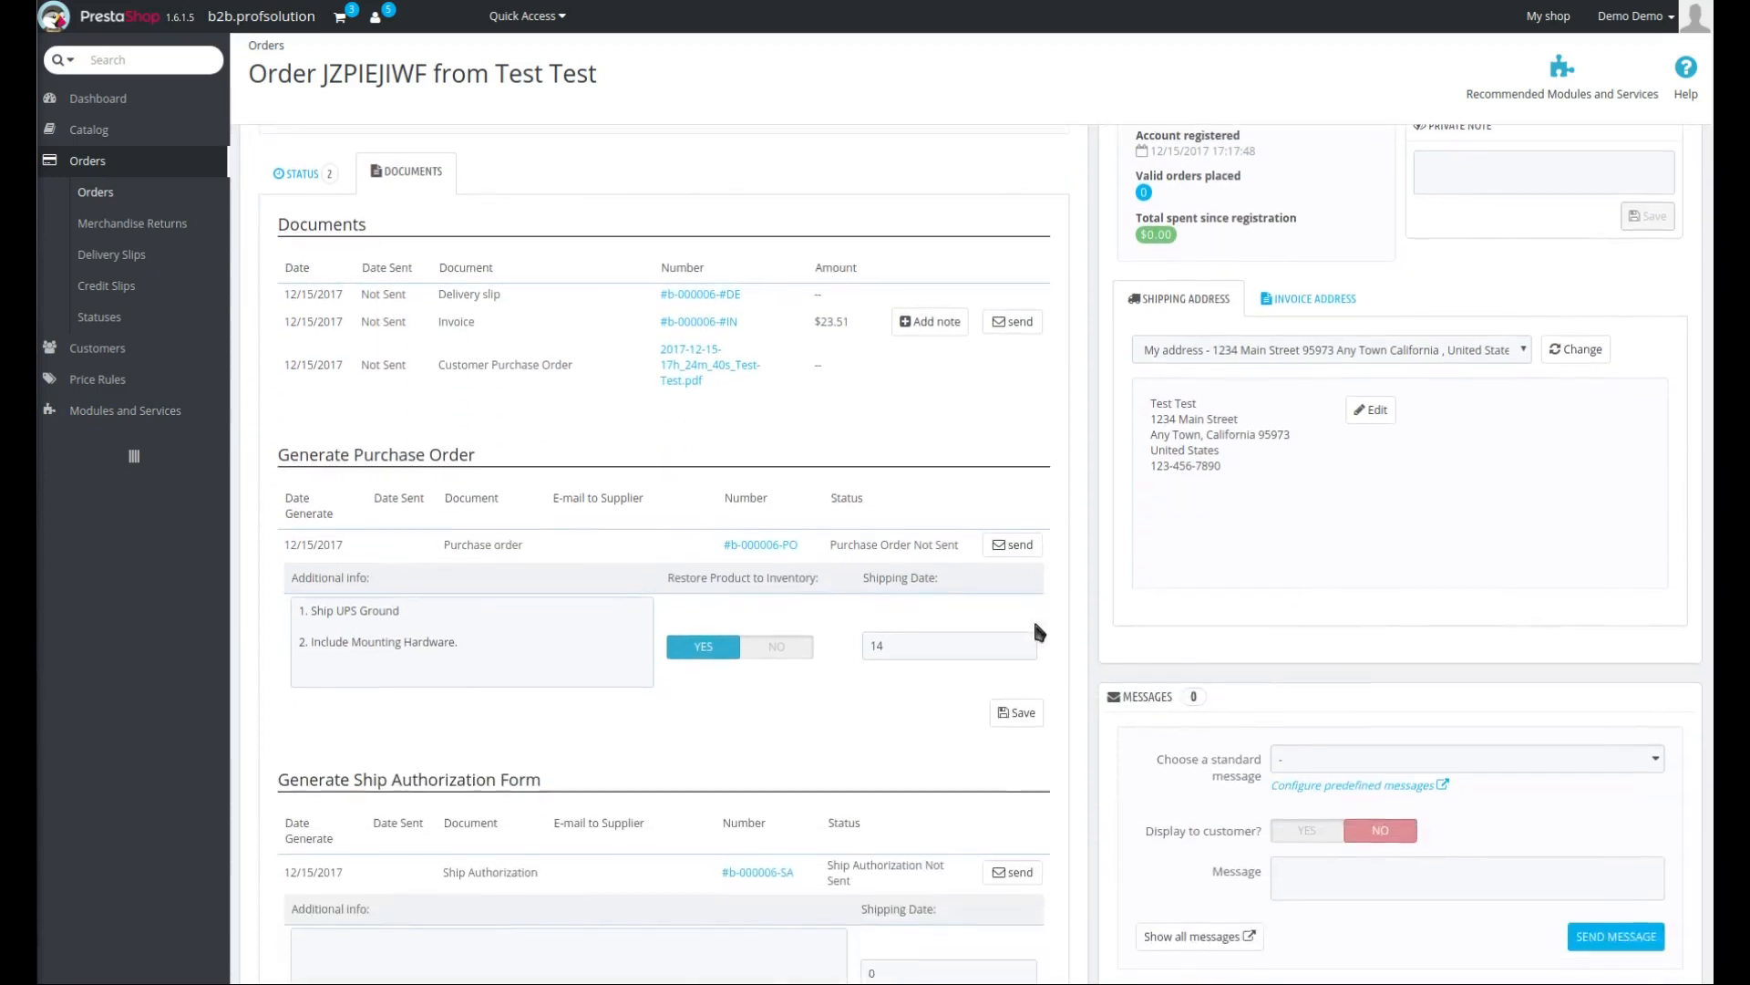
scroll(1035, 625, "down", 3)
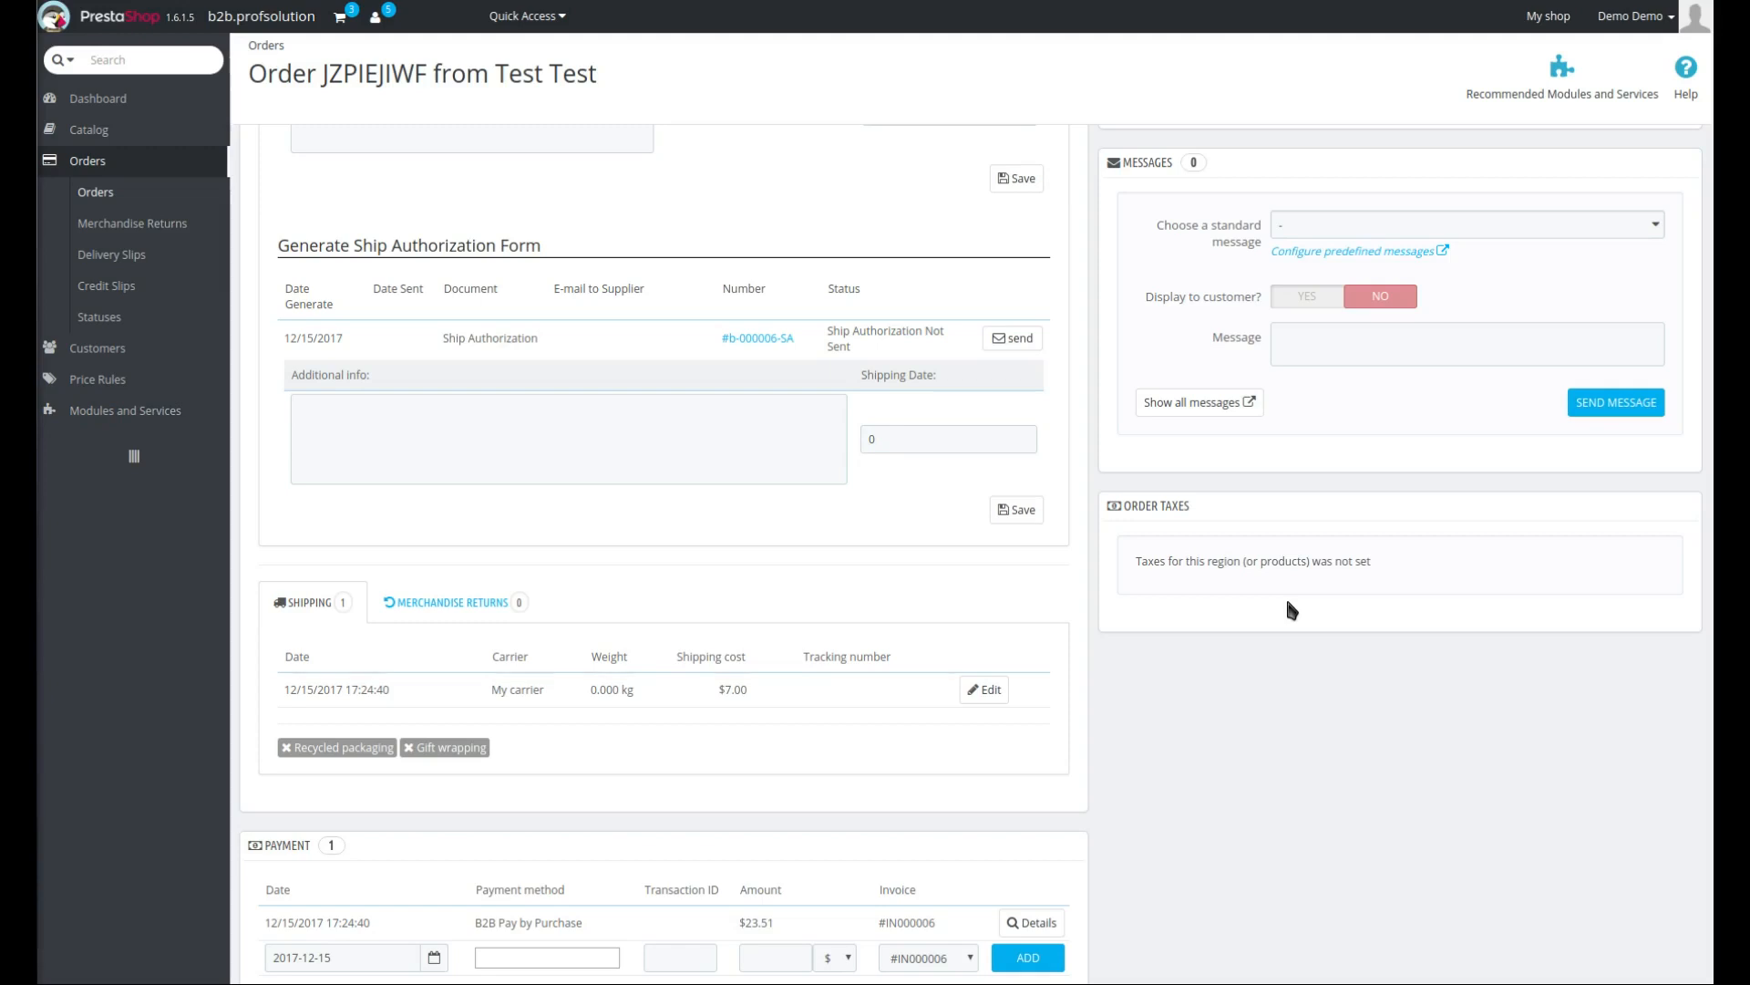
scroll(730, 610, "up", 6)
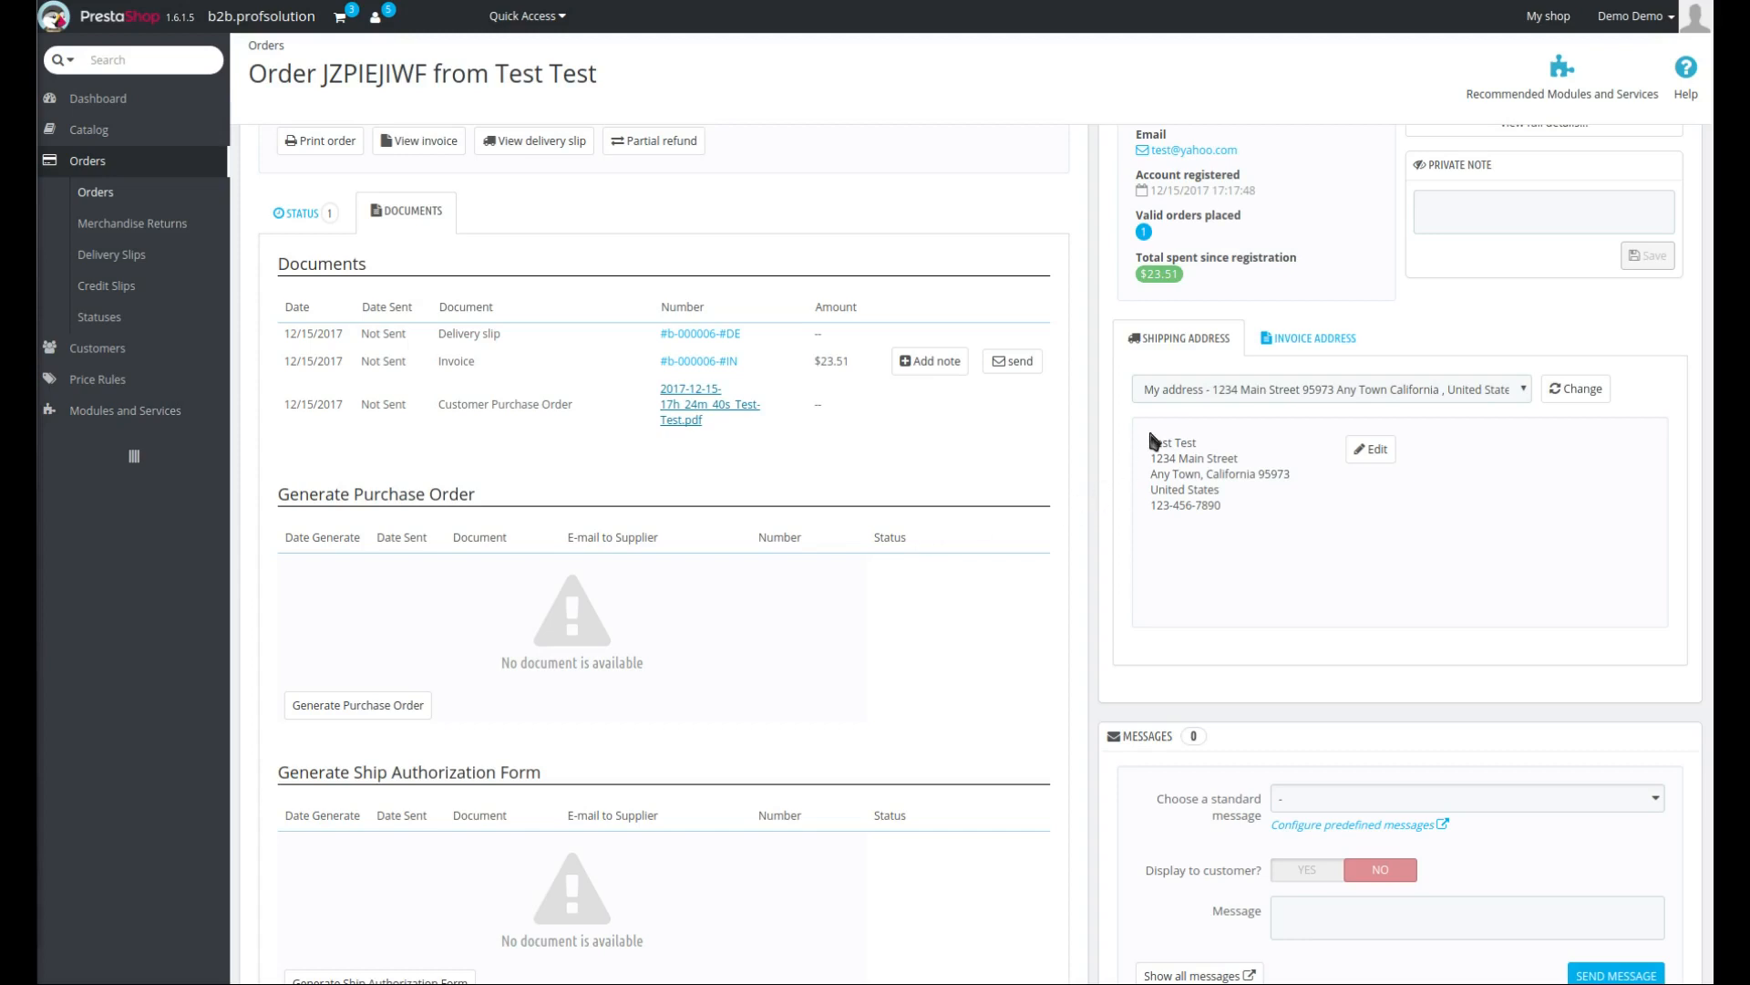
- Generate a purchase order from the order's documents section
scroll(1114, 440, "down", 3)
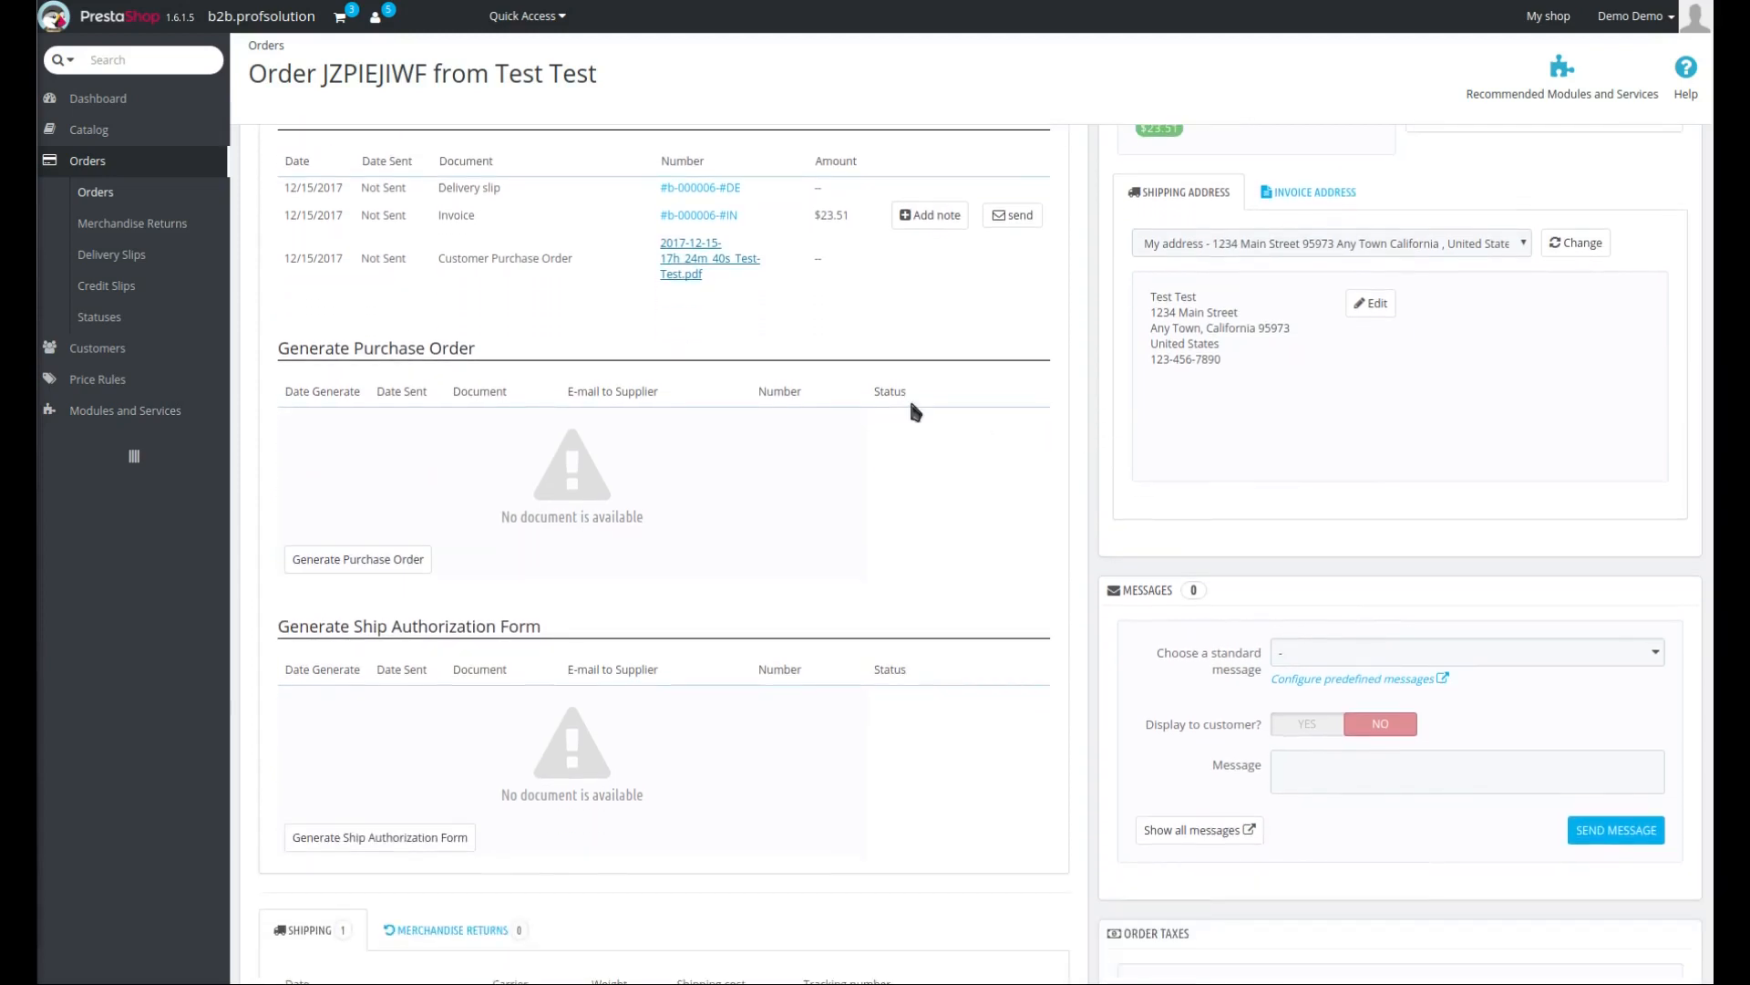
scroll(282, 274, "up", 3)
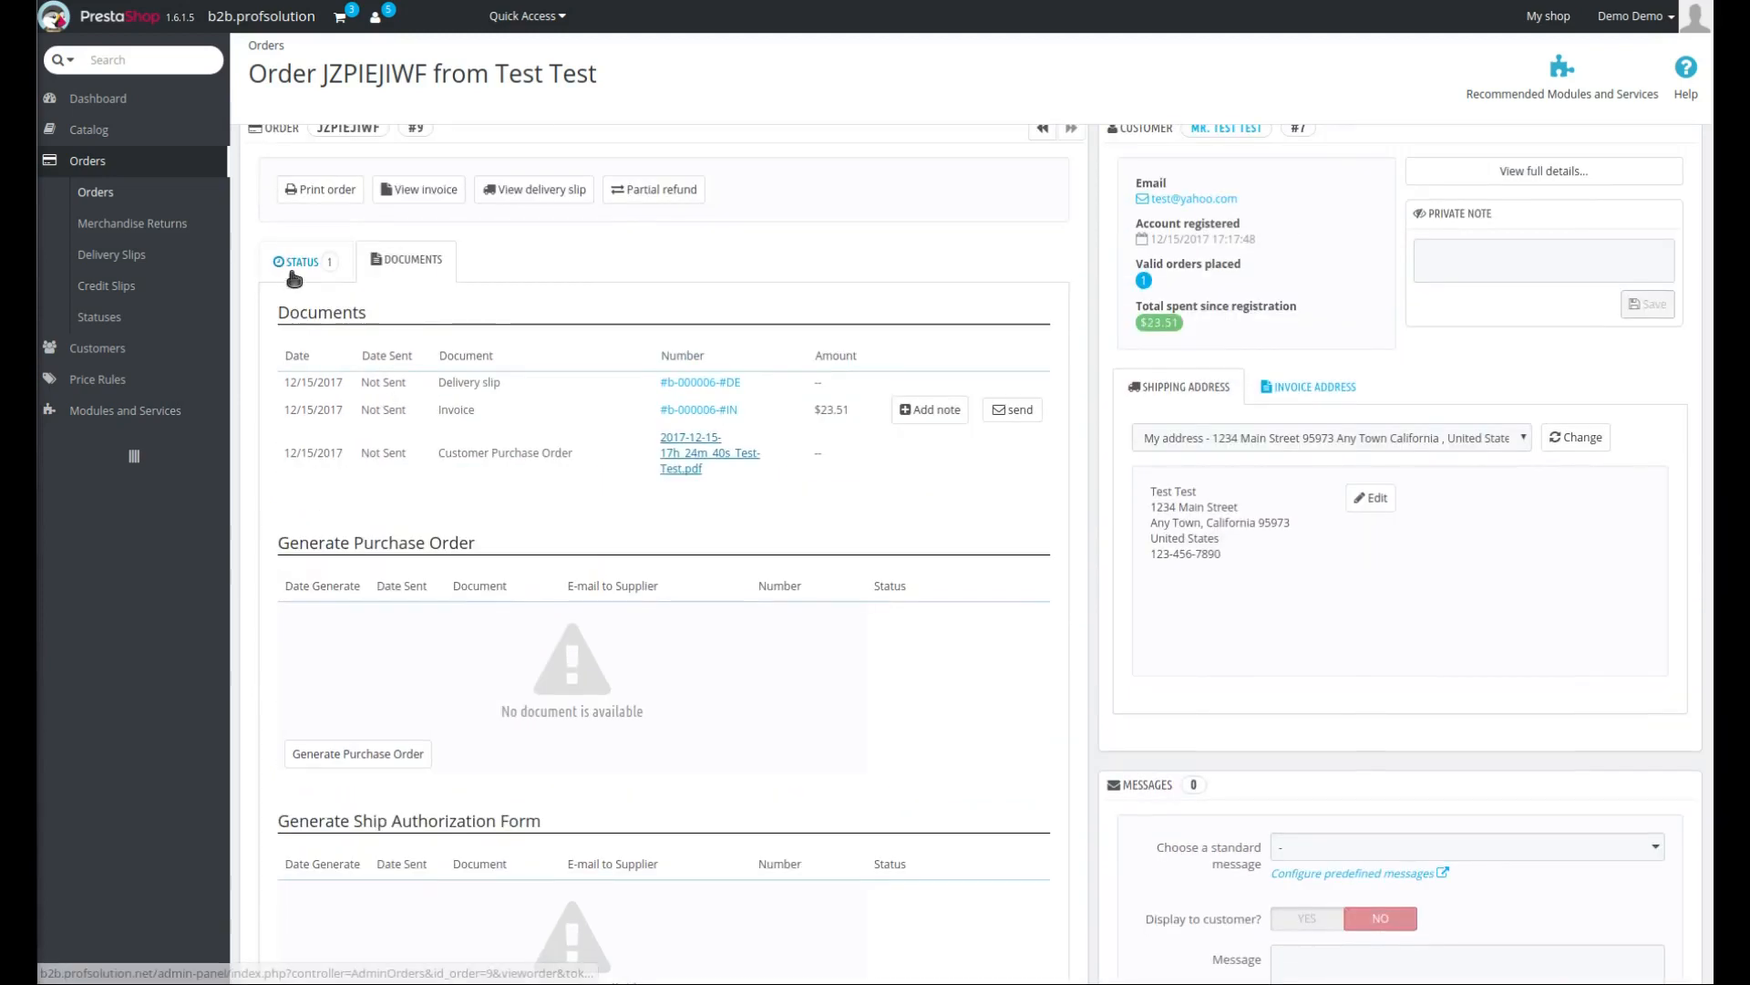
left_click(293, 271)
left_click(420, 261)
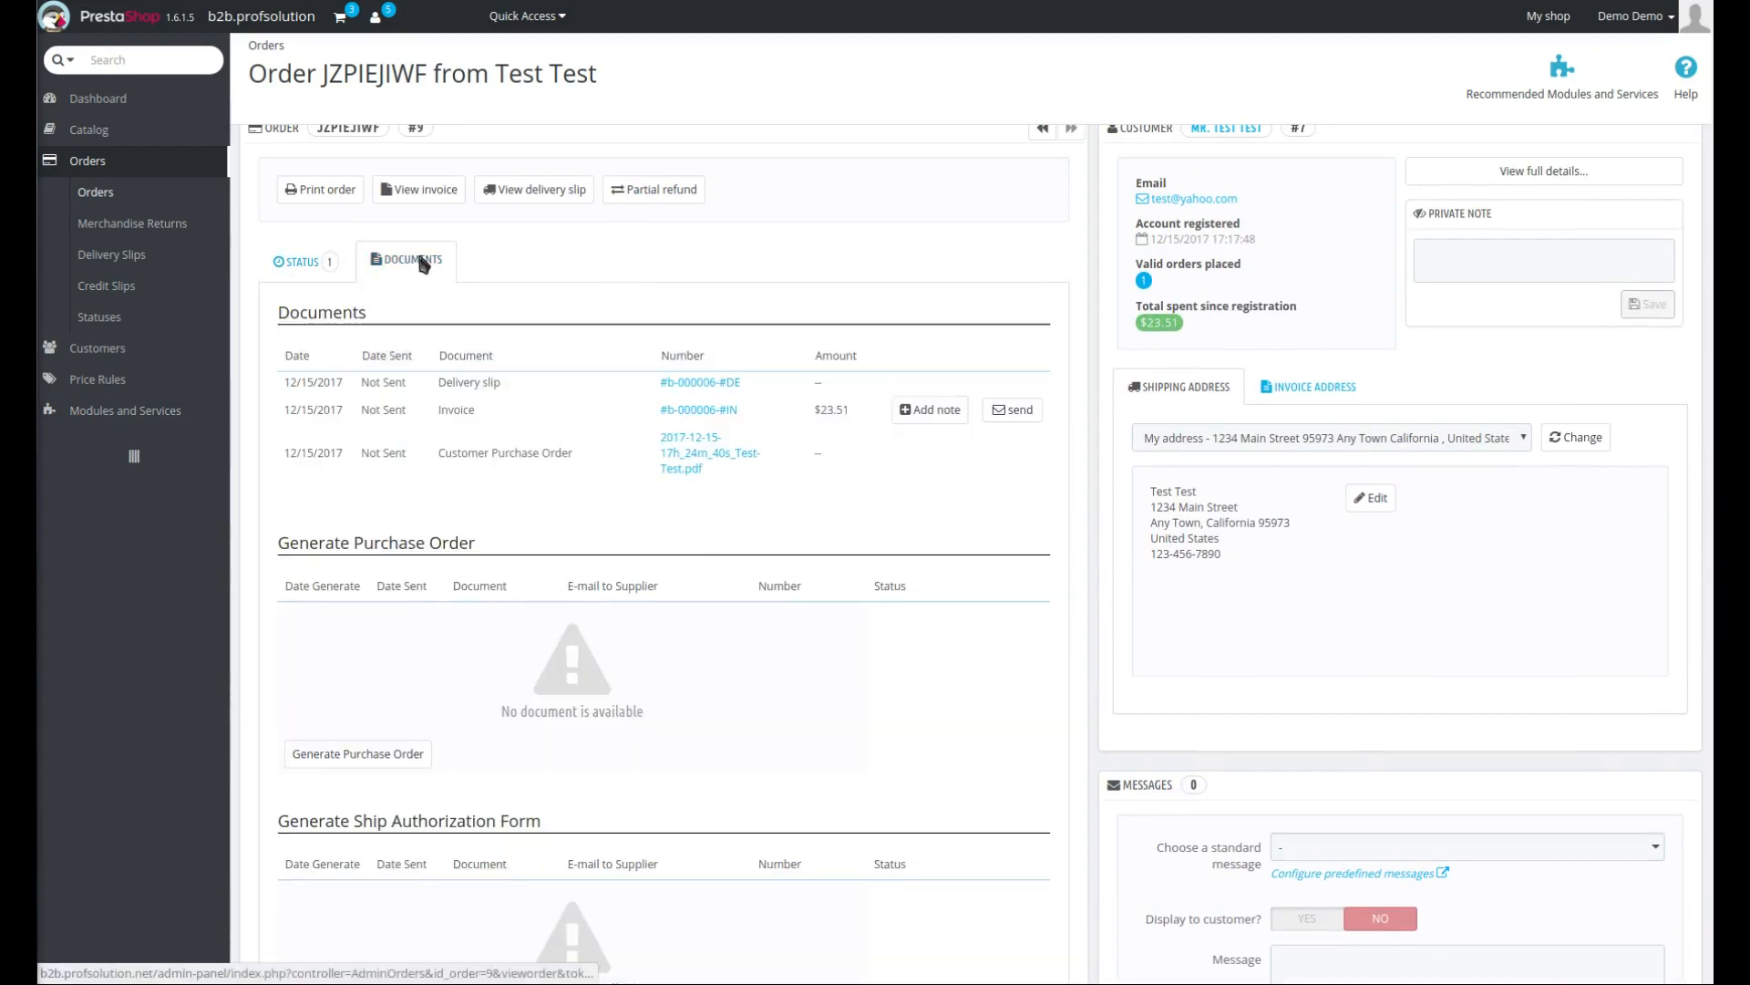
scroll(880, 653, "down", 1)
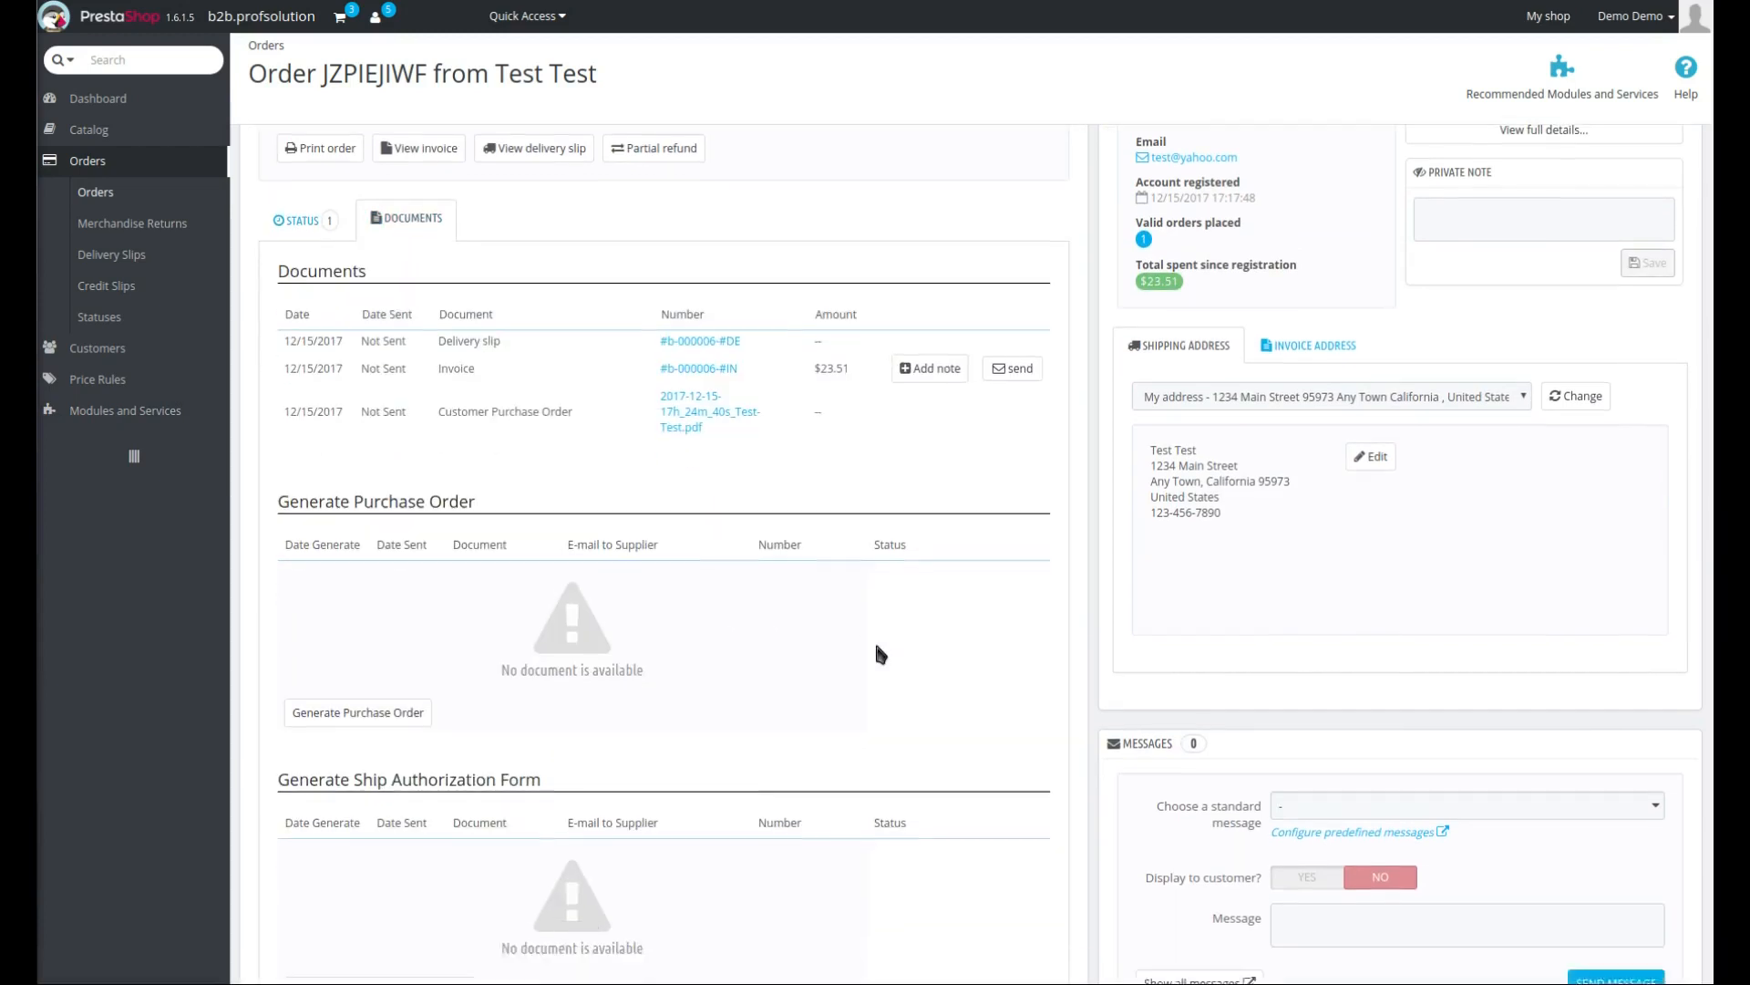
scroll(877, 649, "down", 5)
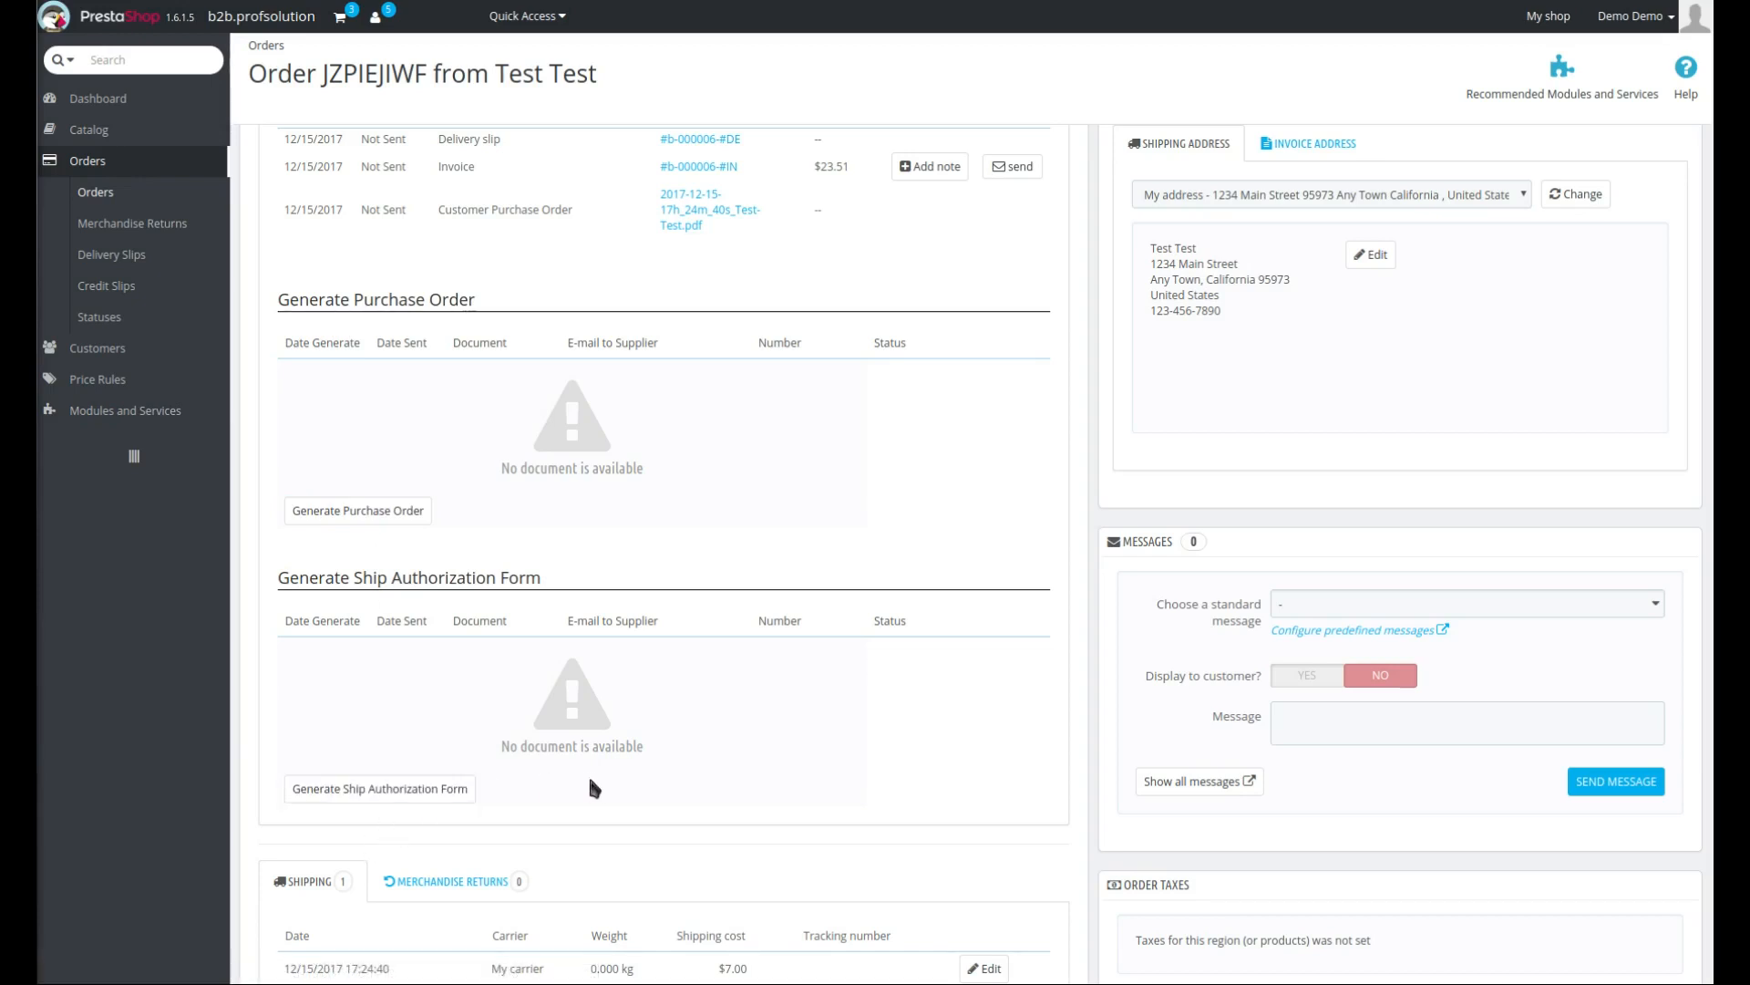
left_click(363, 518)
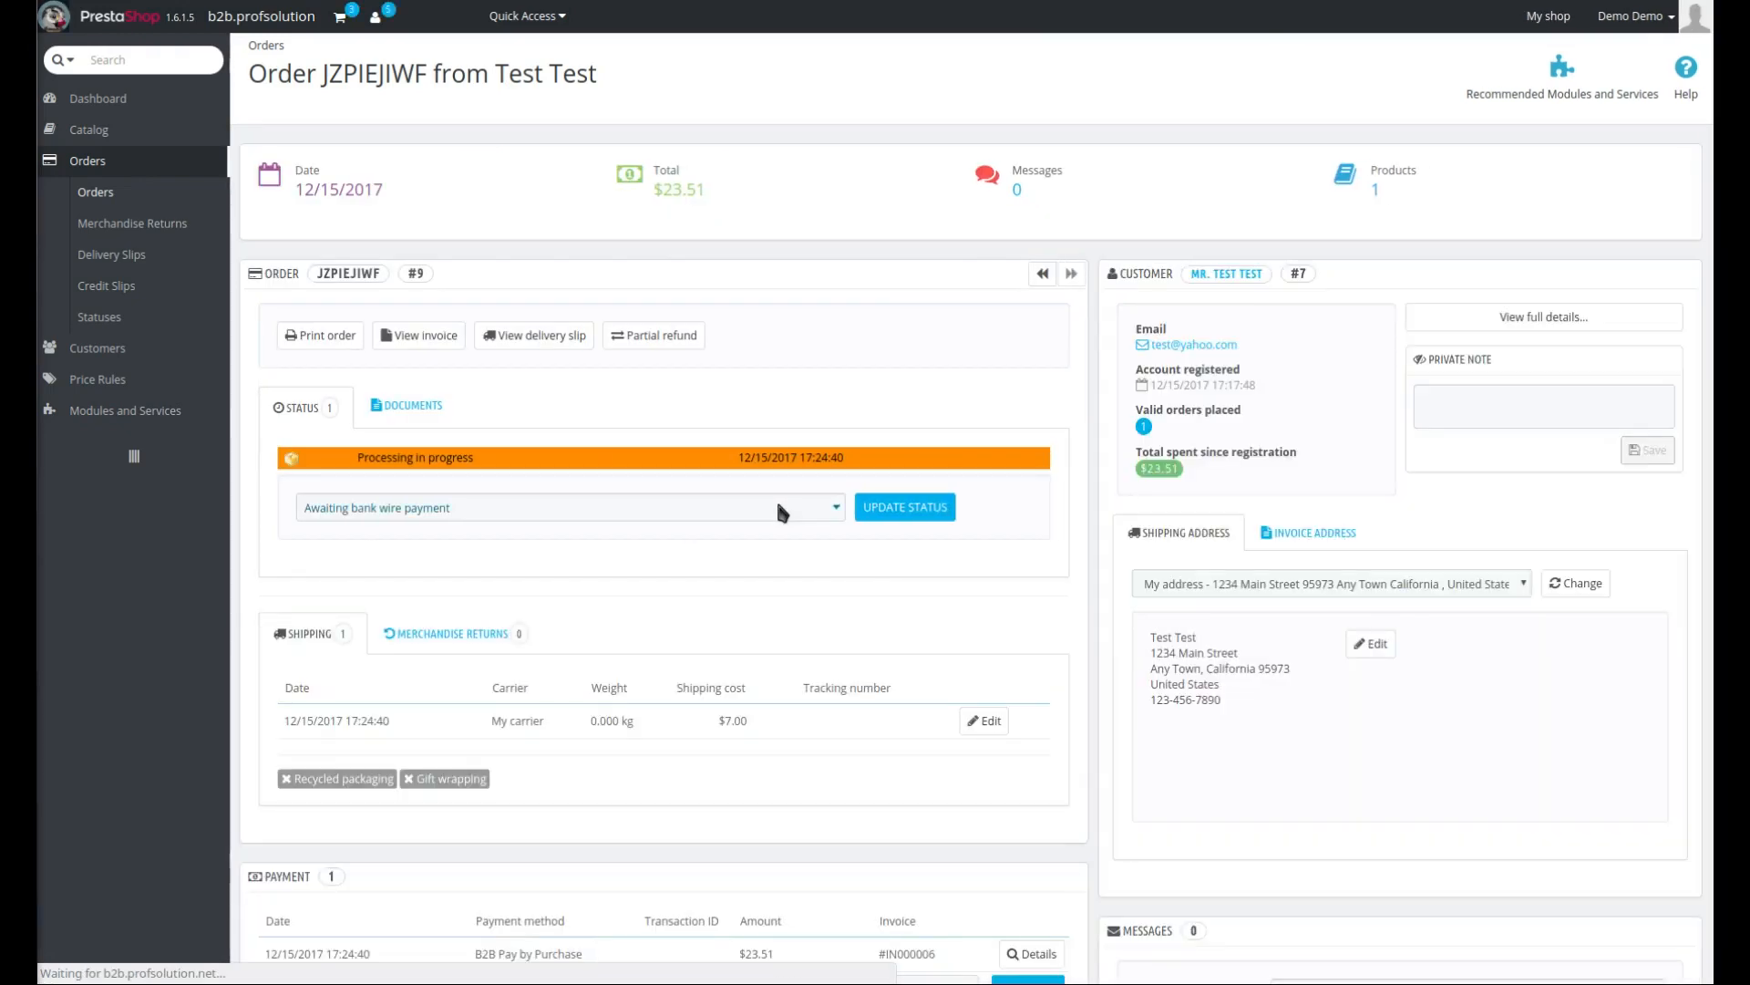
- Enter the purchase order's additional info as "1. Ship UPS Ground" and "2. Include Mounting Hardware." on two lines
left_click(405, 408)
scroll(762, 531, "down", 3)
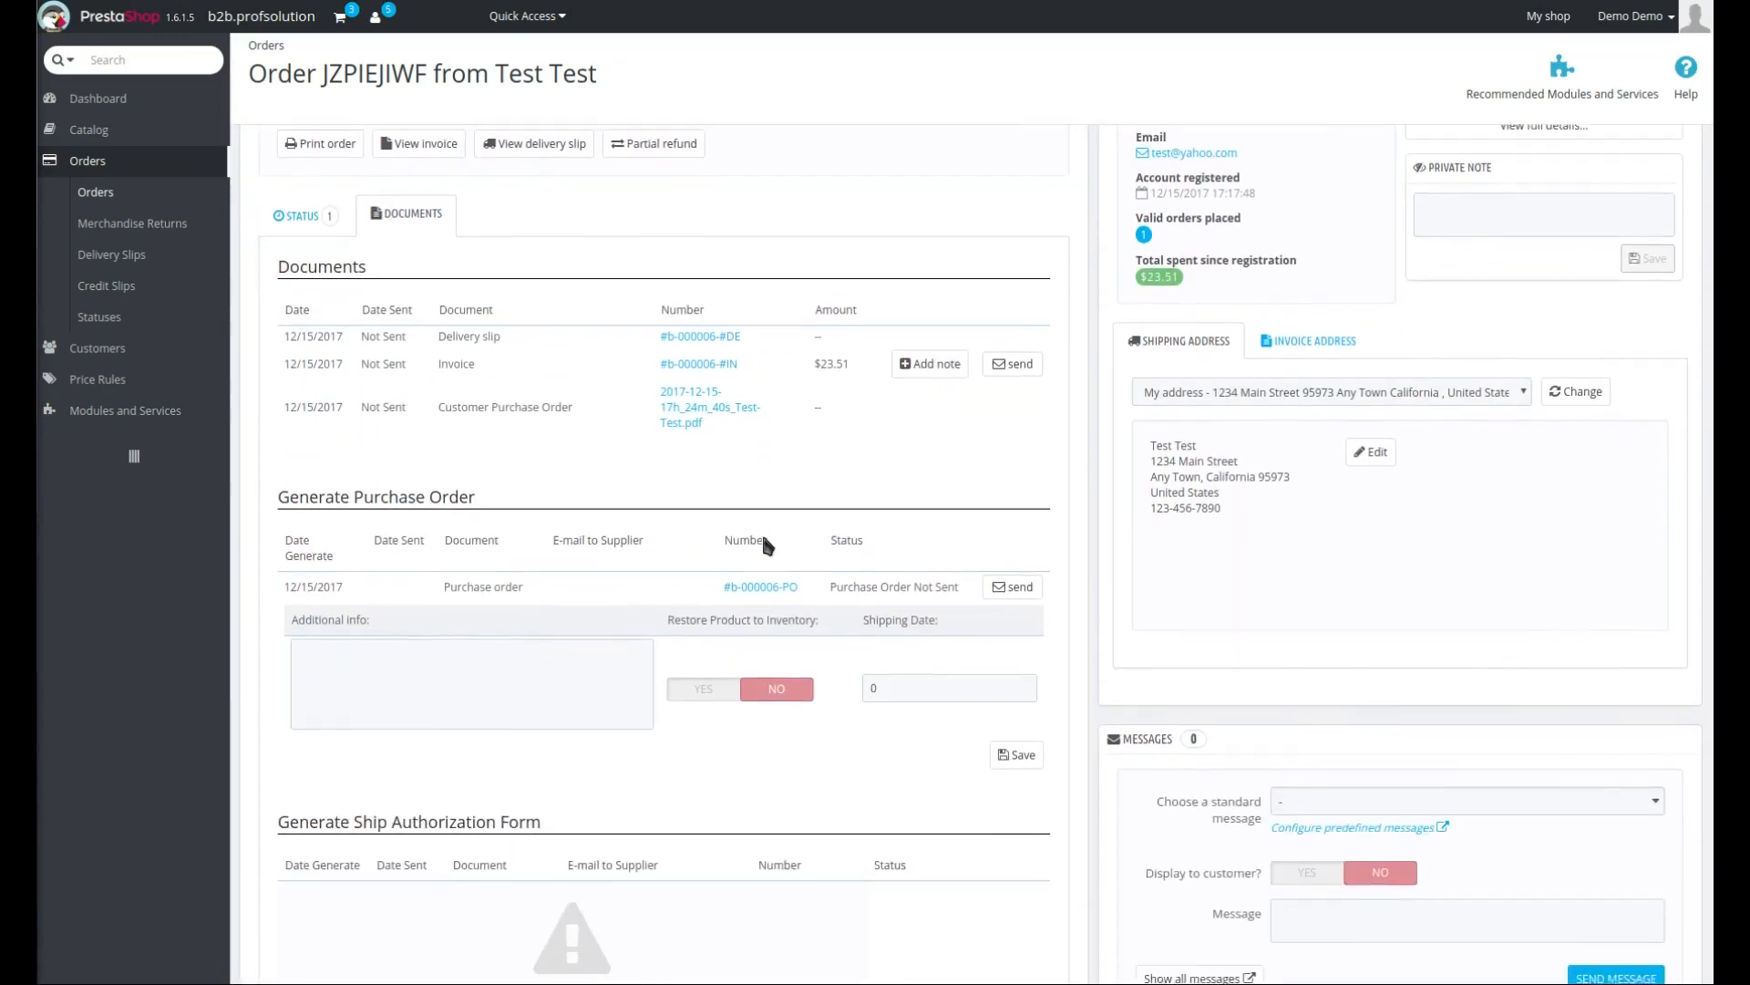
scroll(762, 537, "down", 1)
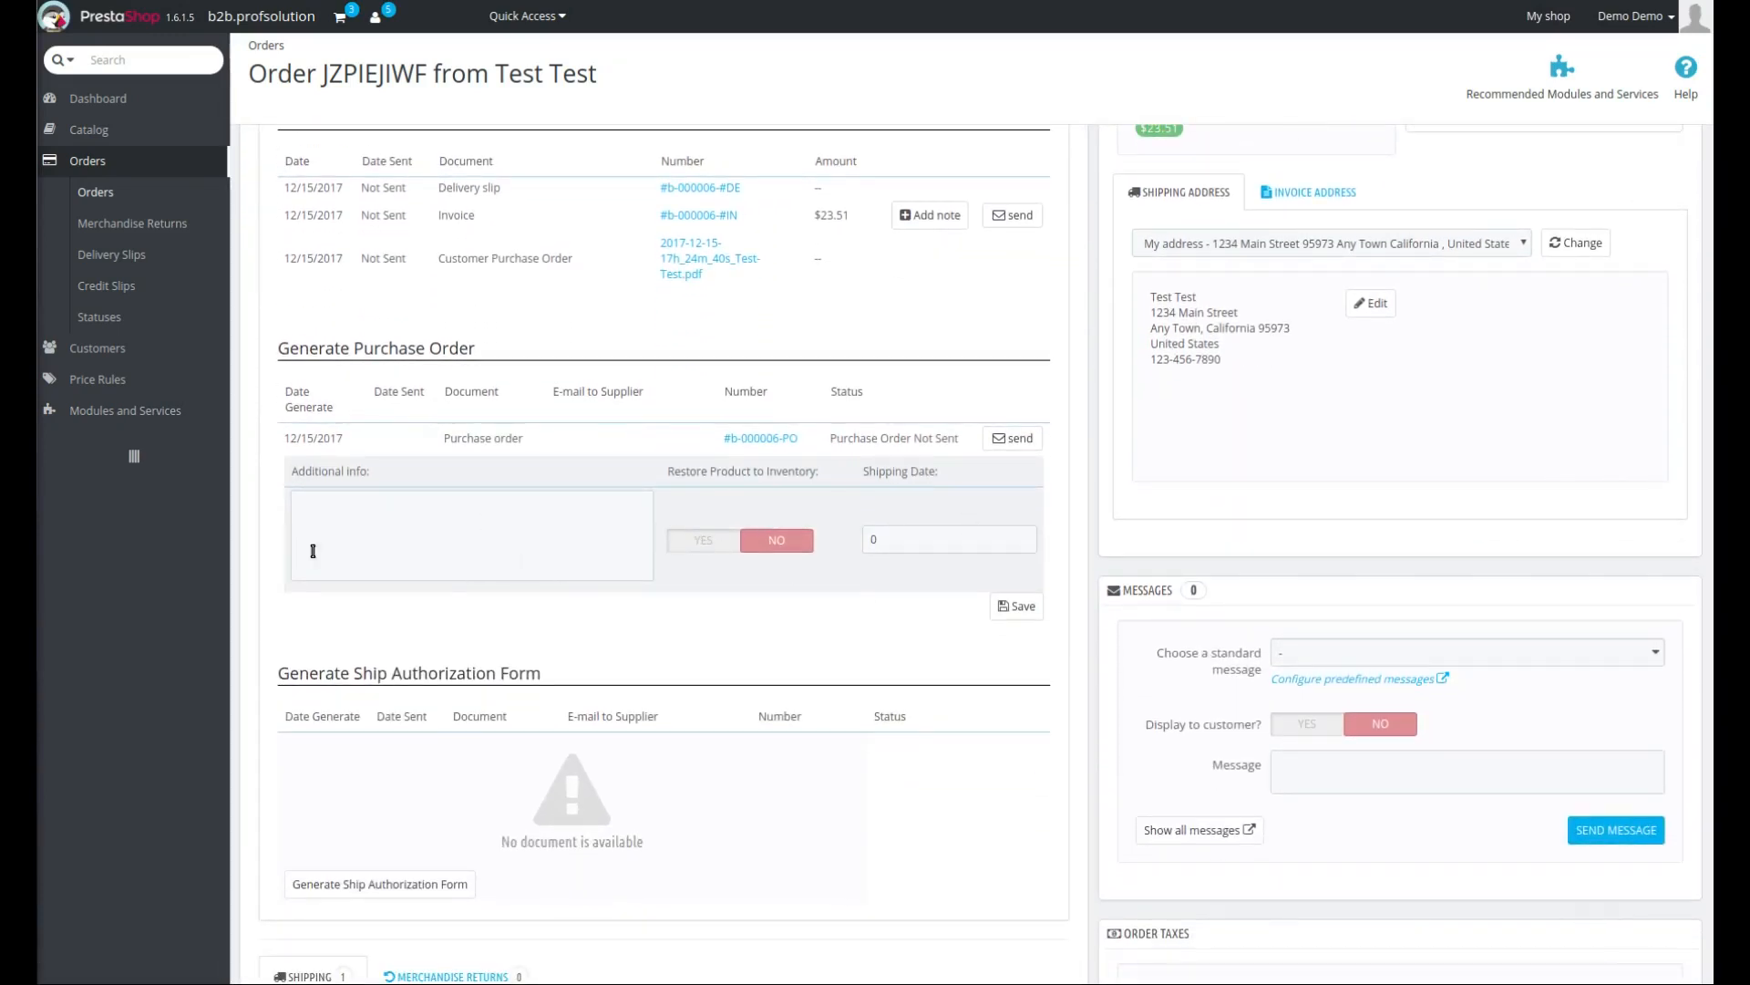
left_click(419, 509)
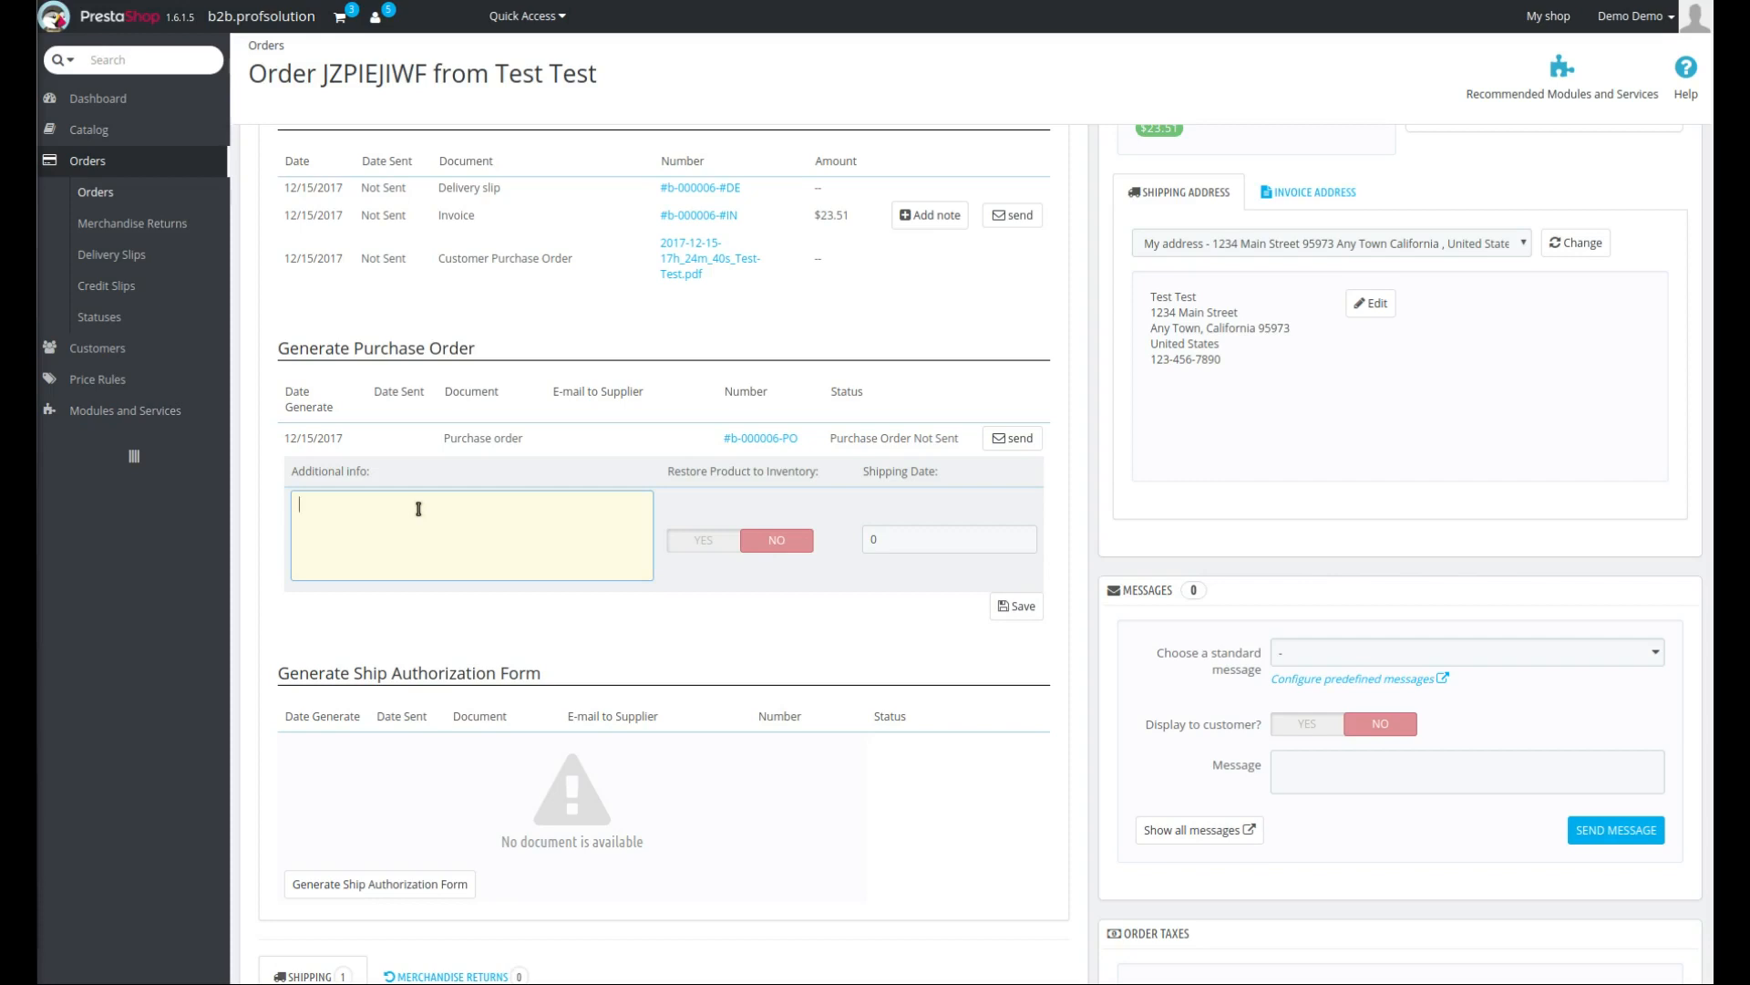
type("1. Ship UPS Ground")
key("Return")
type("2. Include Mounting ")
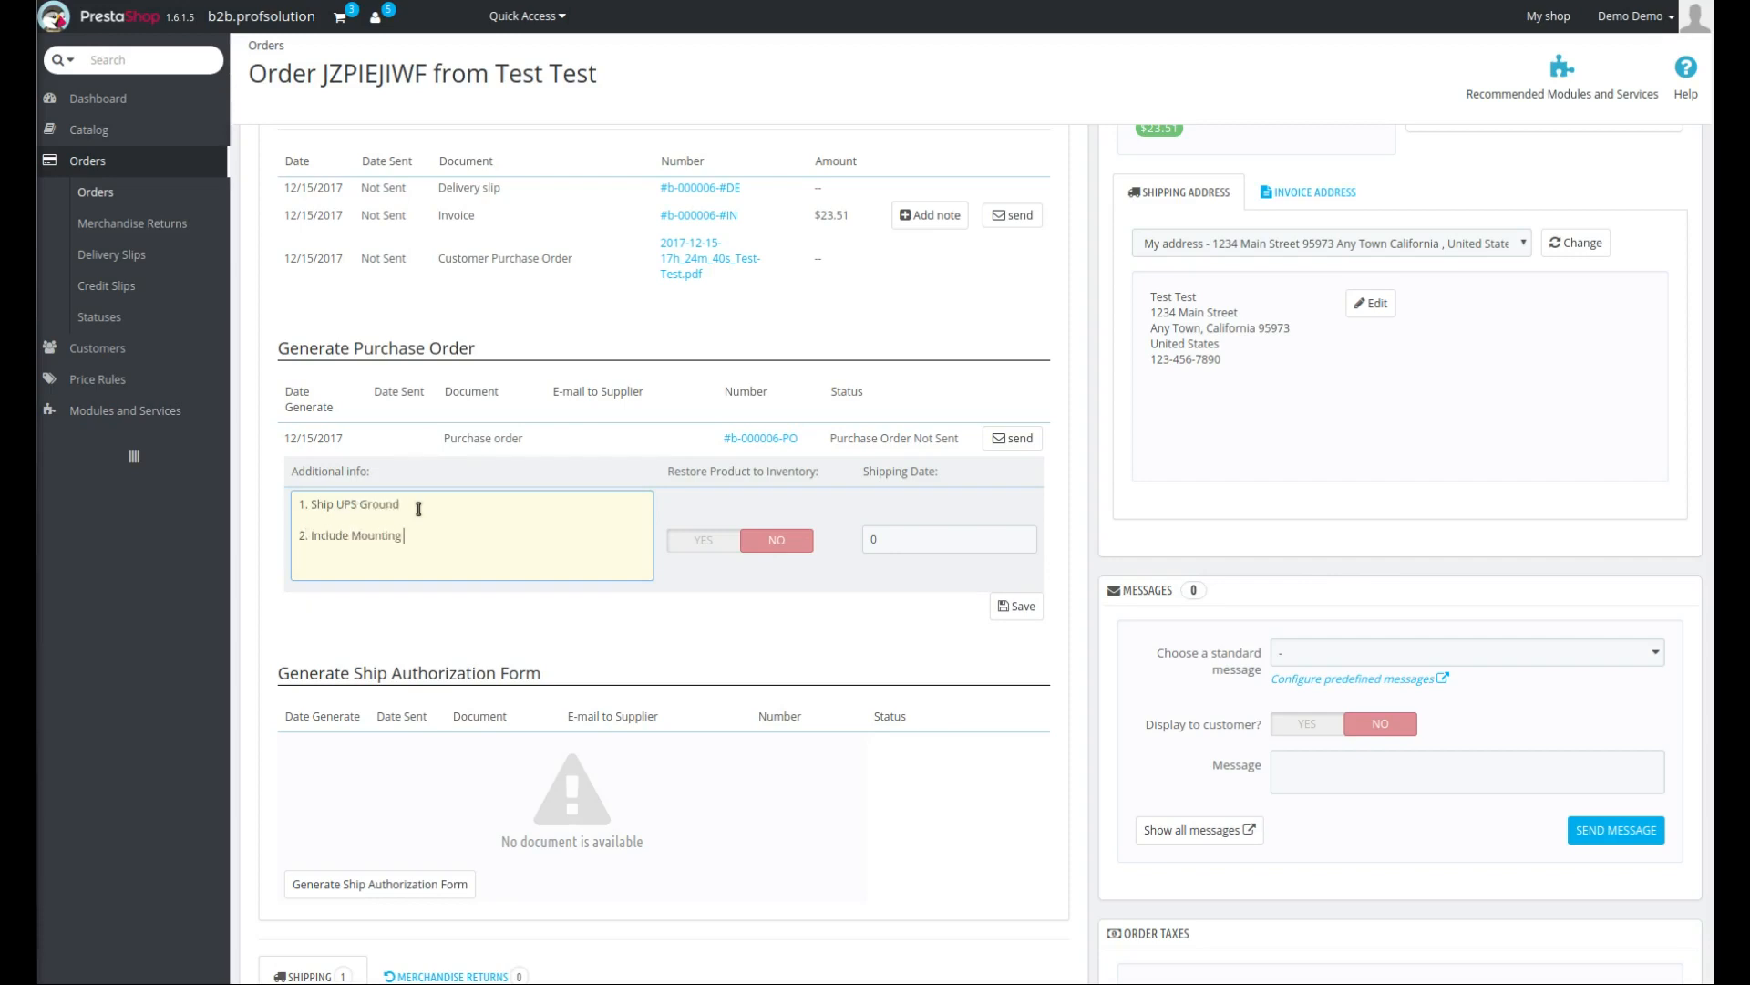
type("Hardware.")
- Set Restore Product to Inventory to Yes for the purchase order
left_click(712, 547)
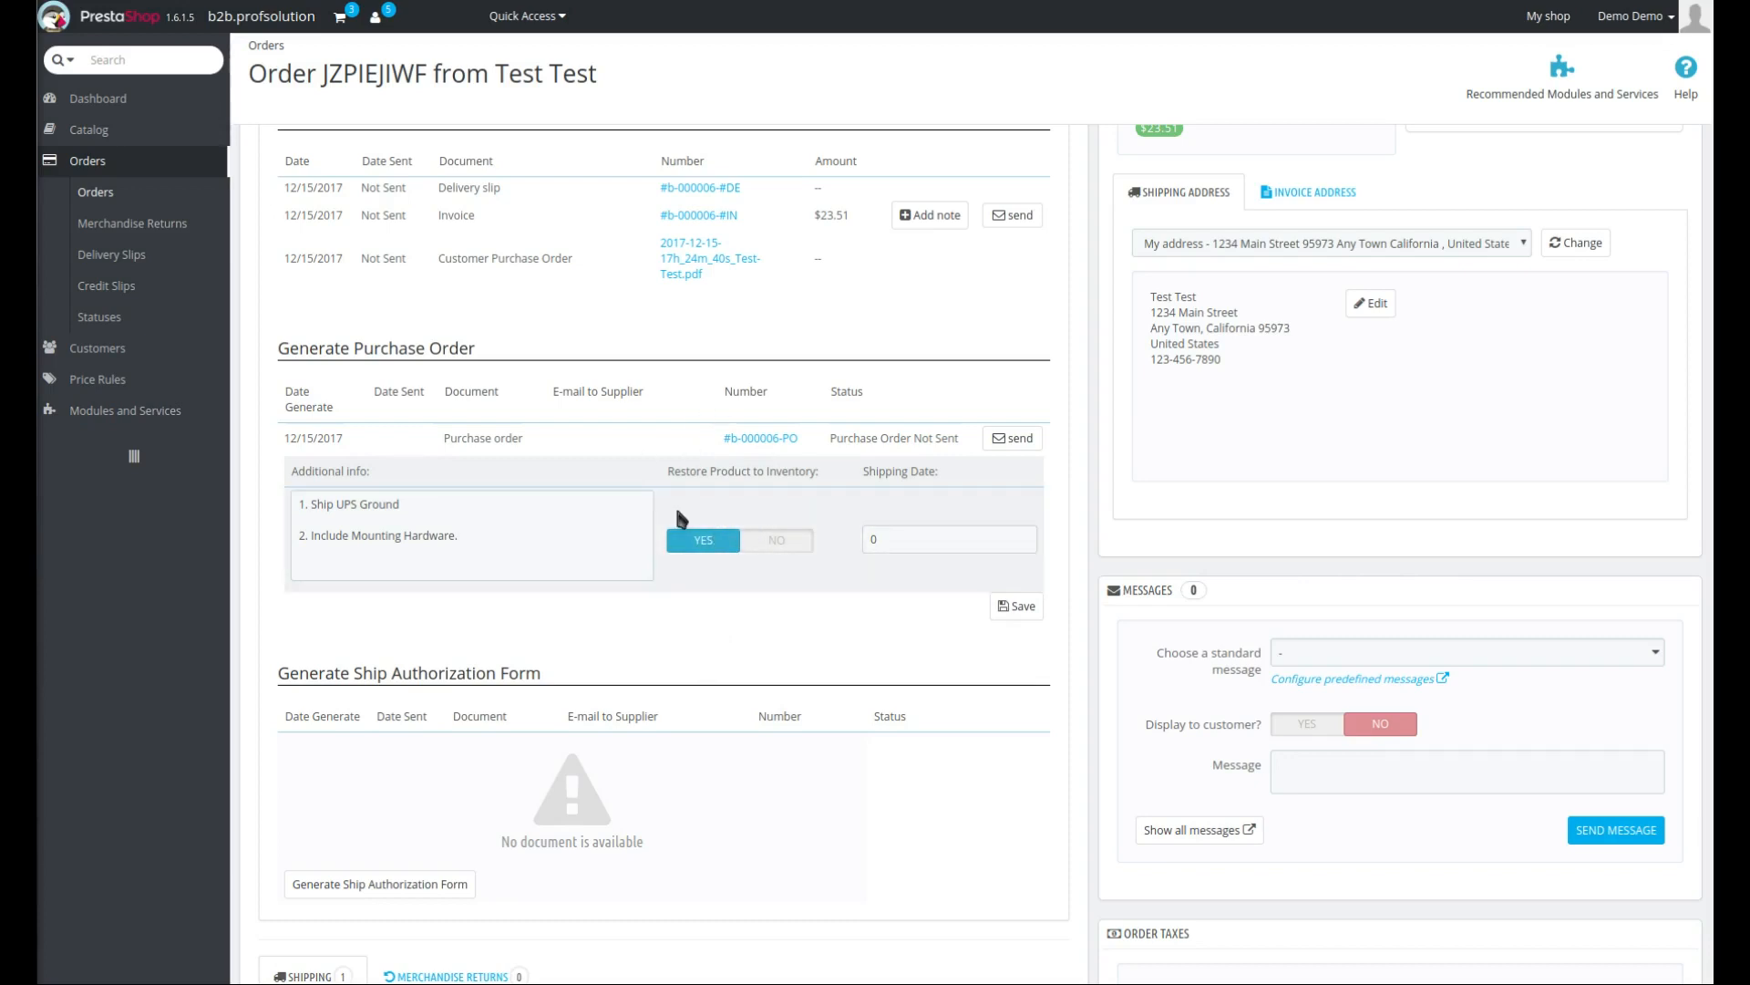
scroll(774, 570, "down", 10)
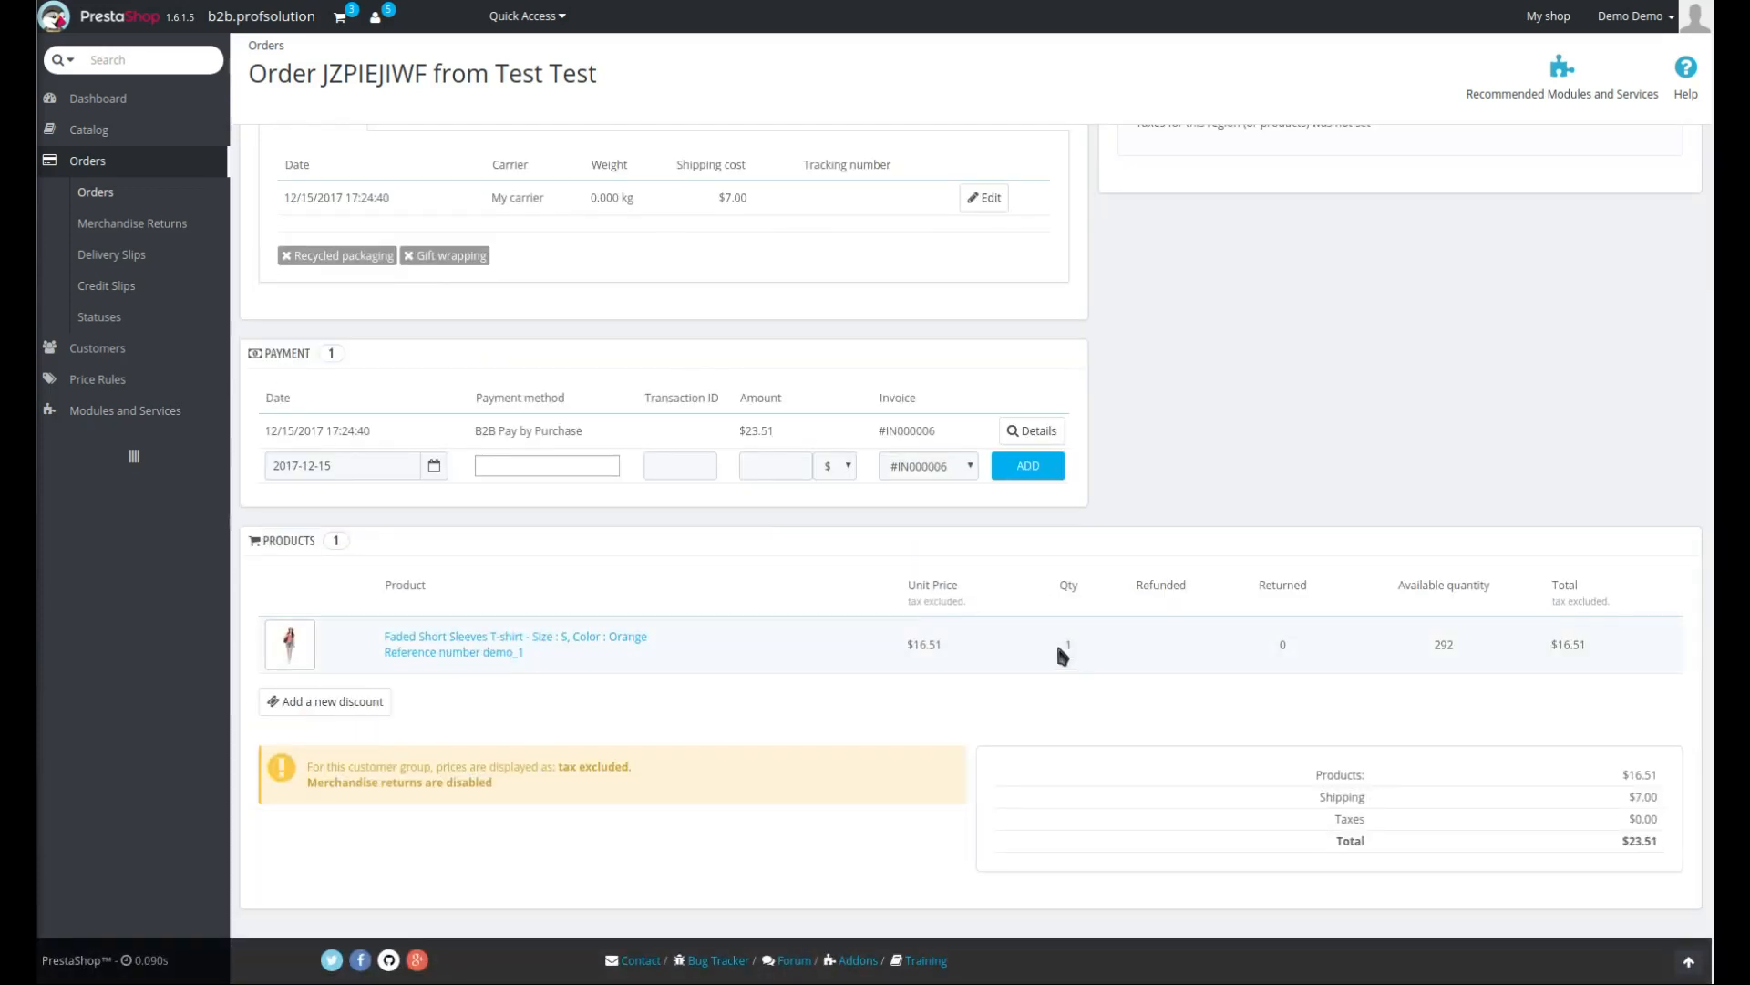
scroll(1094, 684, "up", 10)
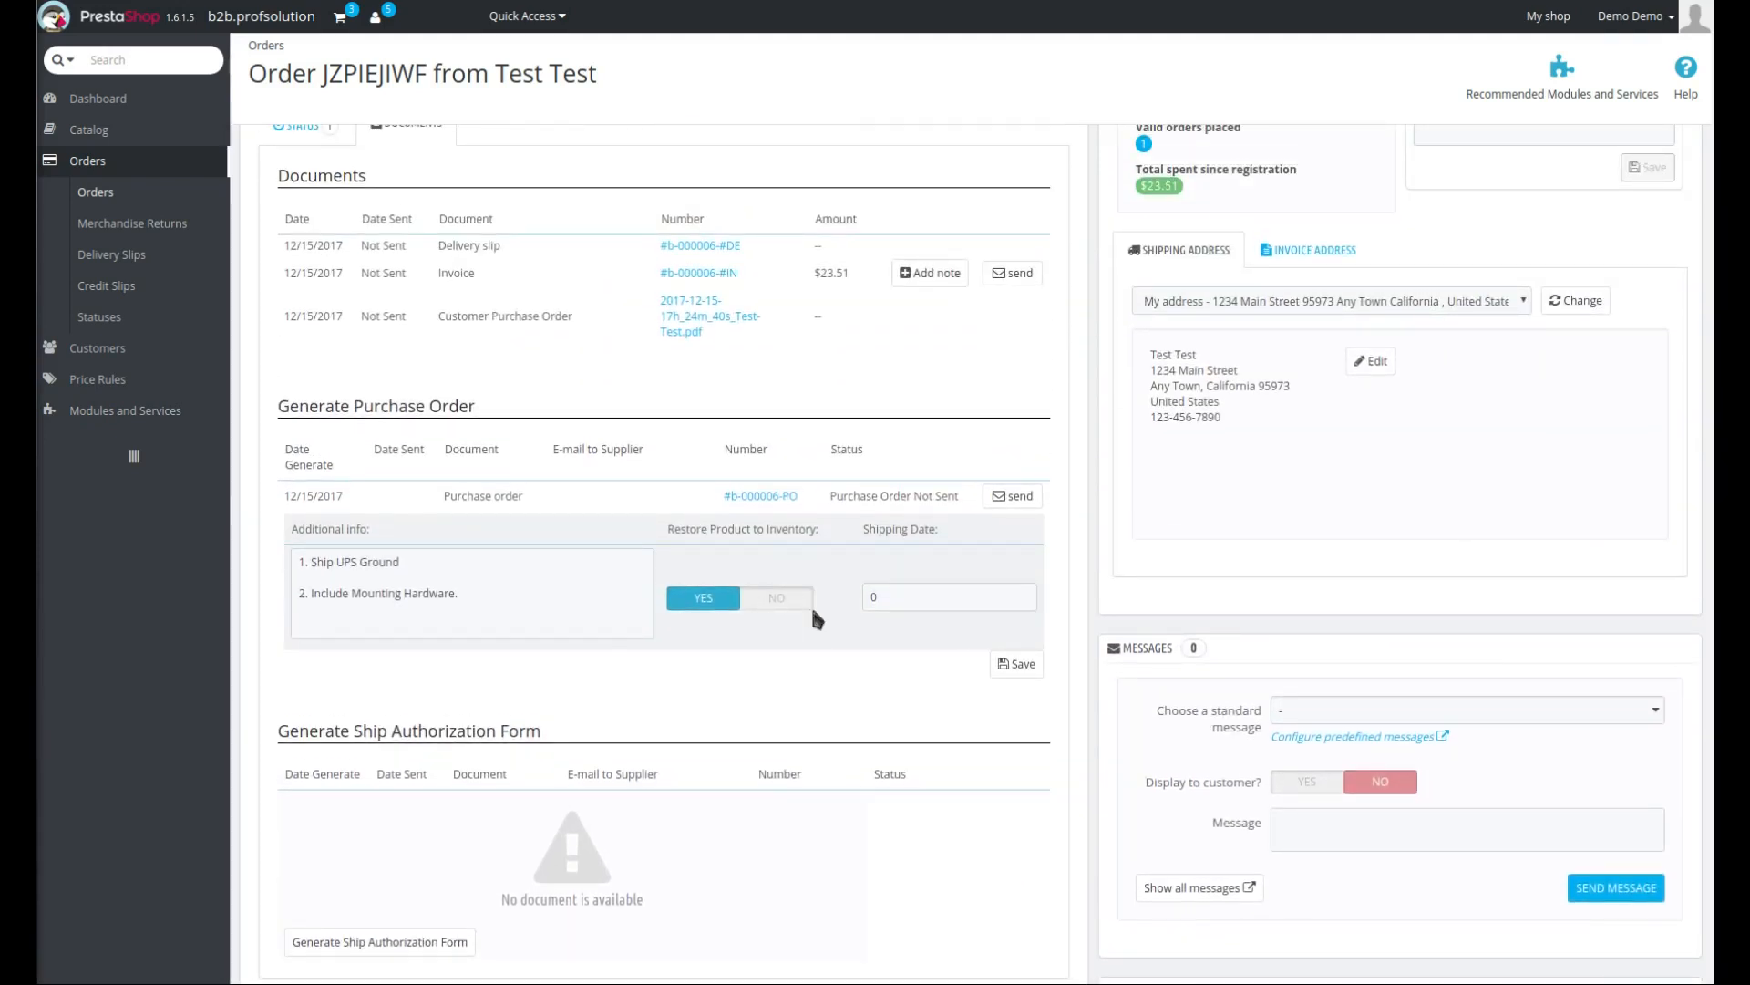
- Set the purchase order's shipping date to 14 and save it
double_click(901, 603)
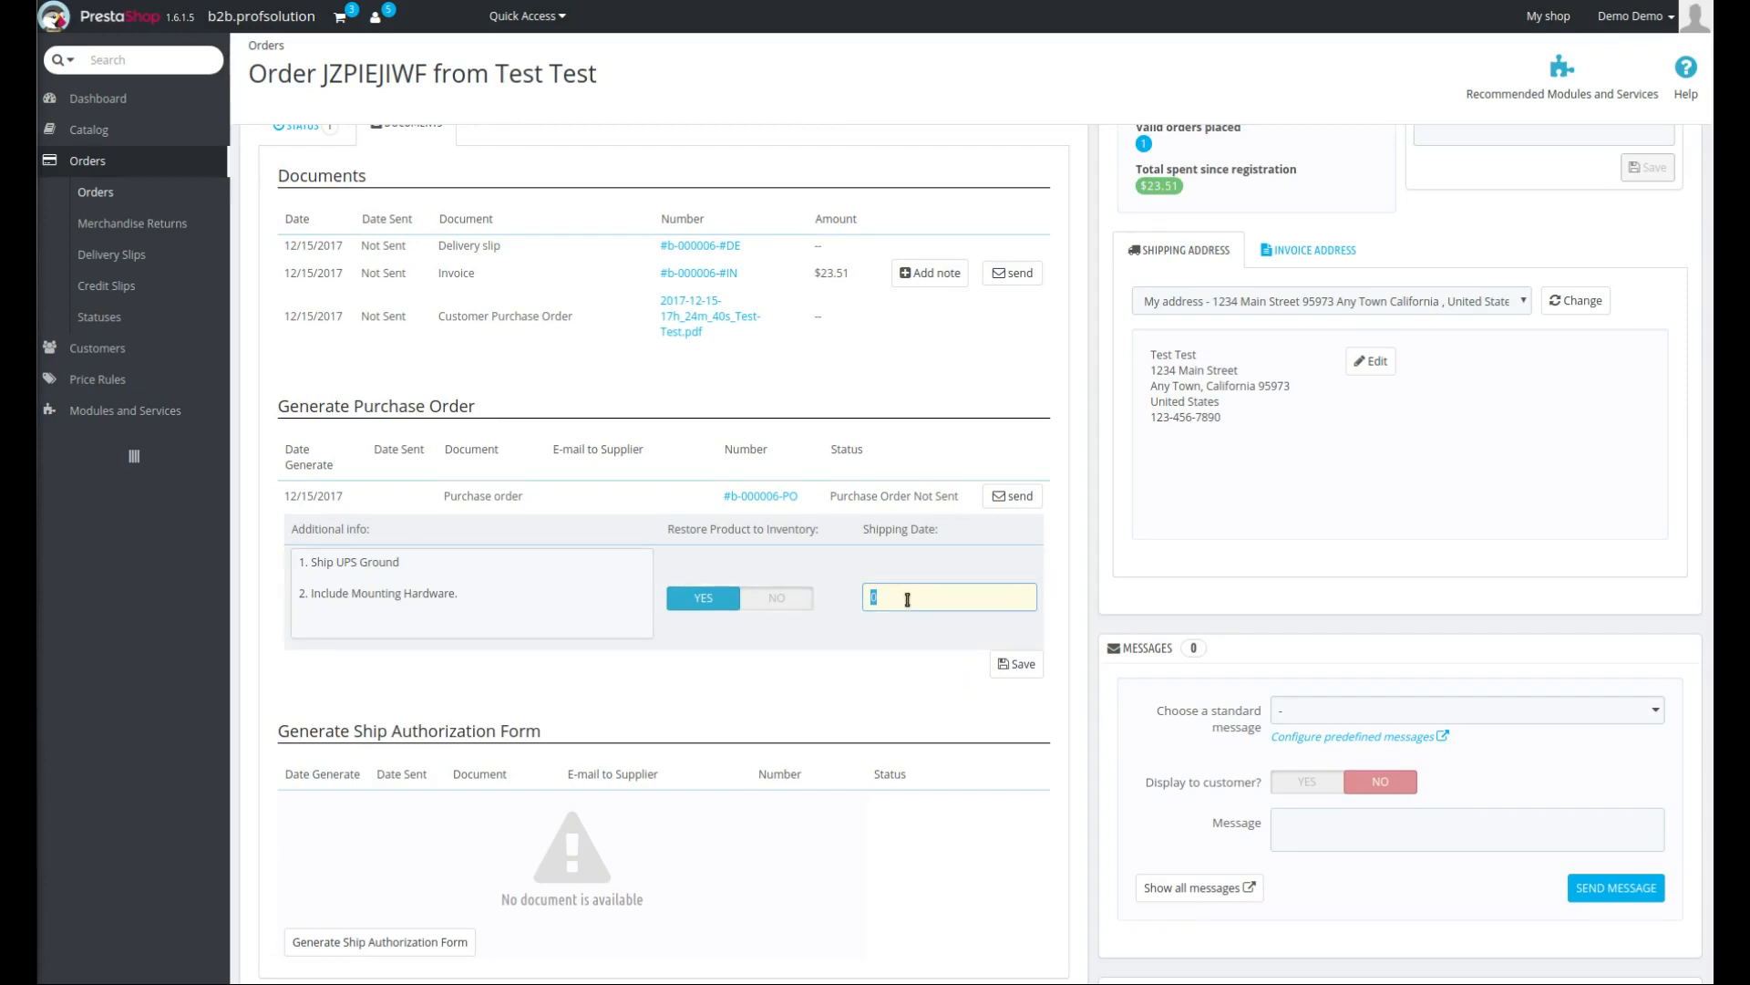
type("0")
left_click_drag(921, 605, 854, 592)
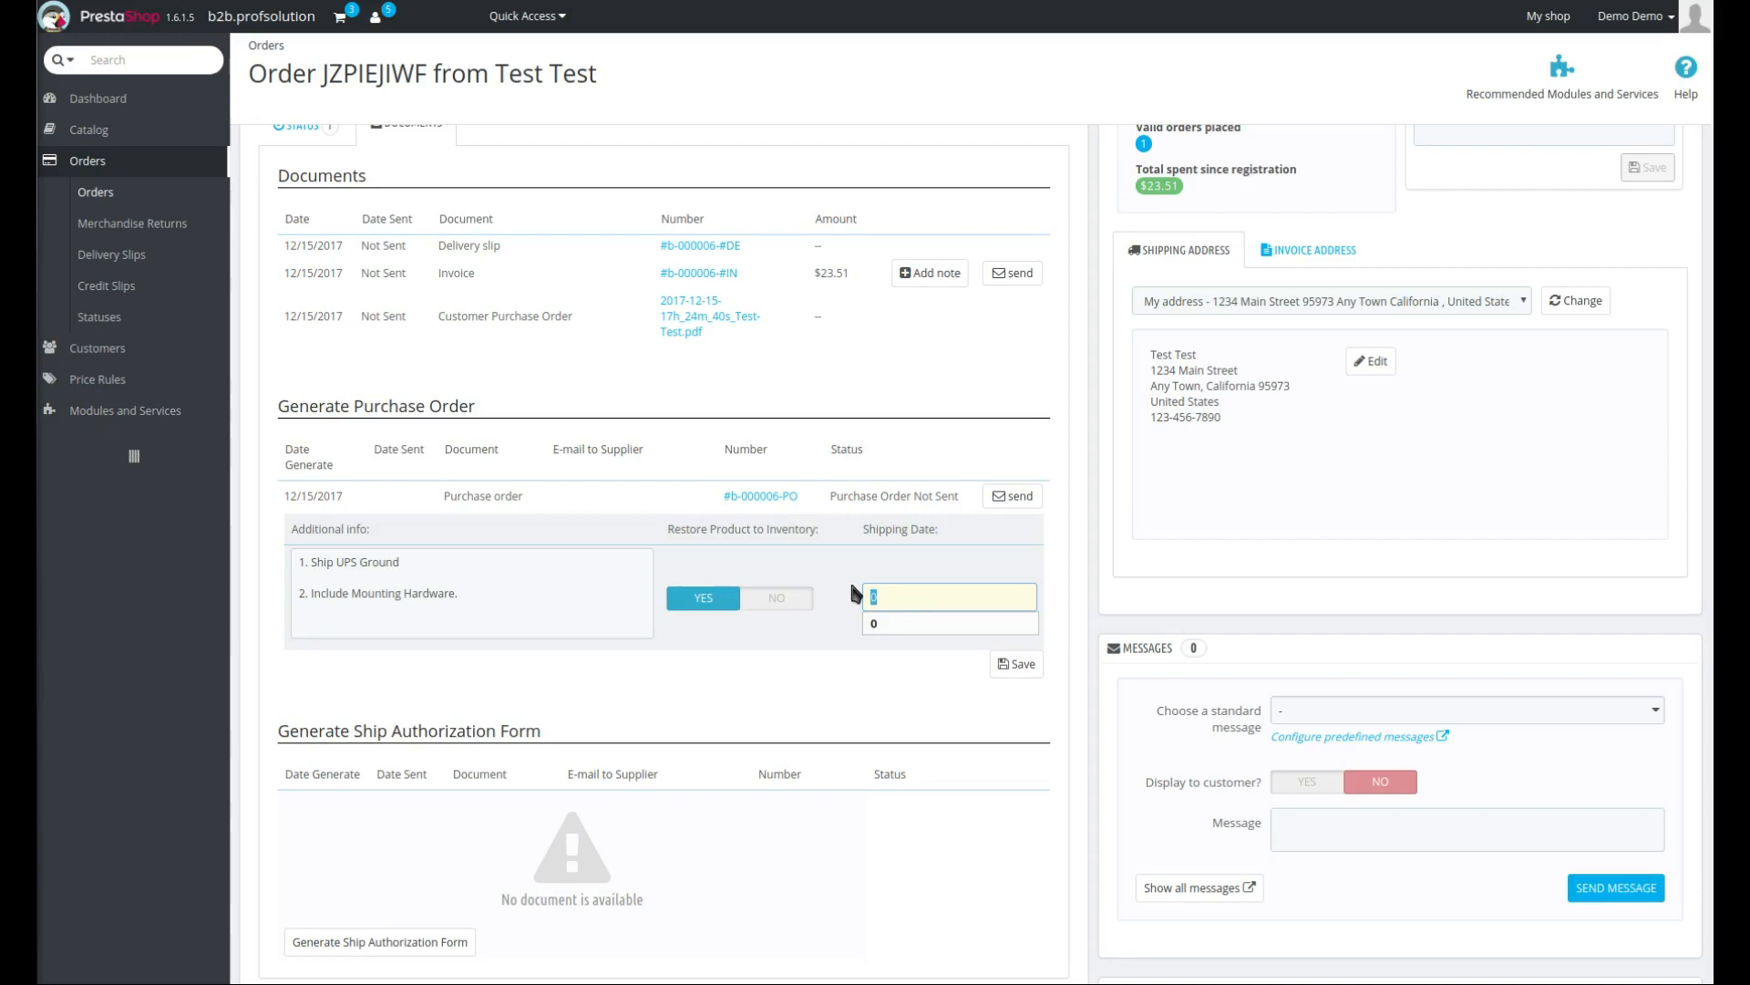
left_click(902, 599)
key("BackSpace")
type("14")
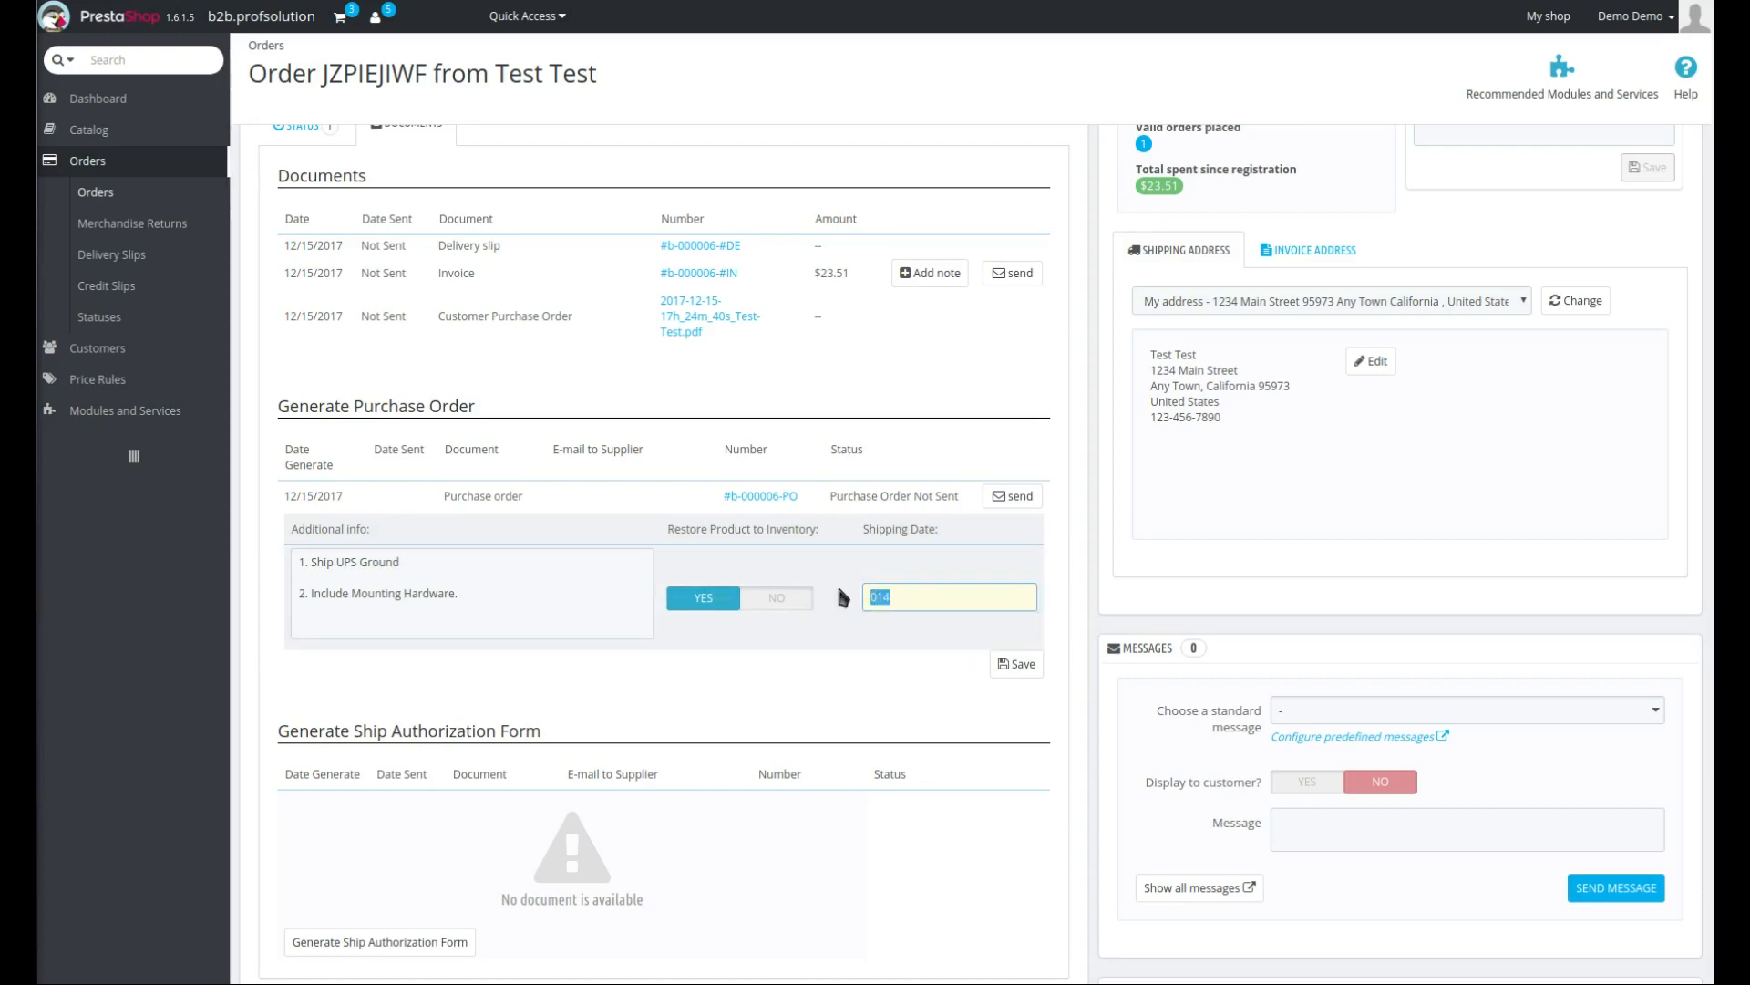
left_click(884, 622)
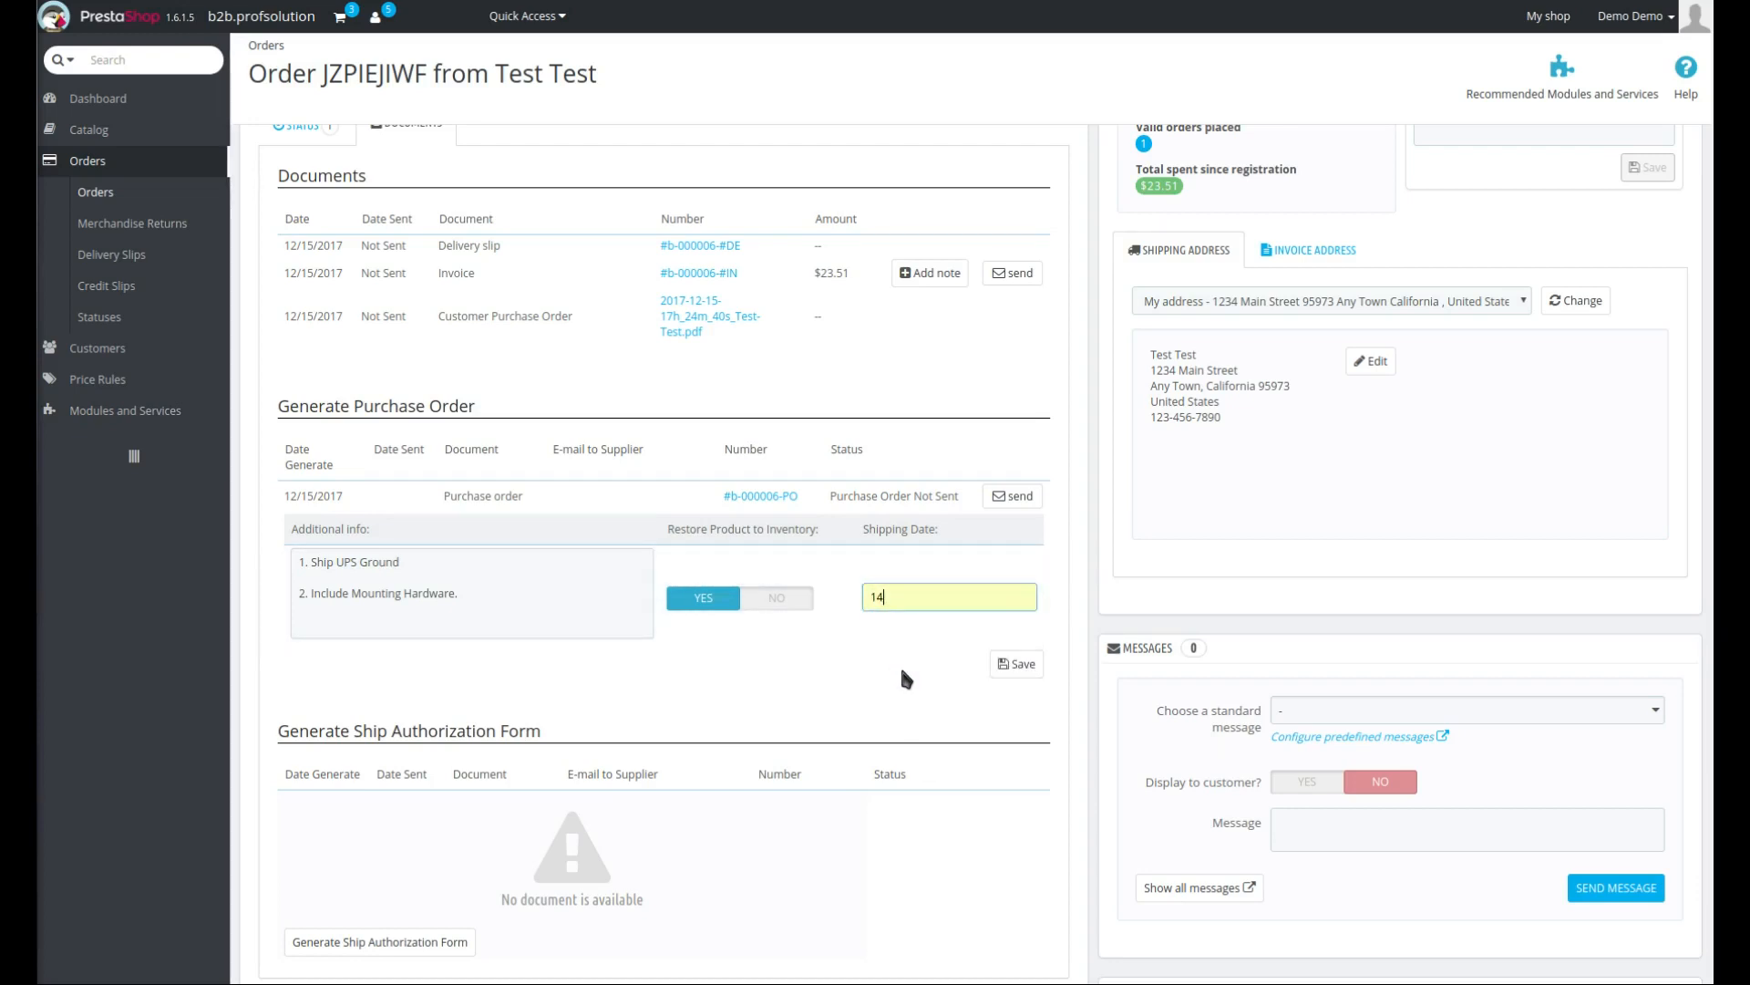
- Save the purchase order settings and open the generated purchase order b-000006-PO as a PDF
left_click(1023, 671)
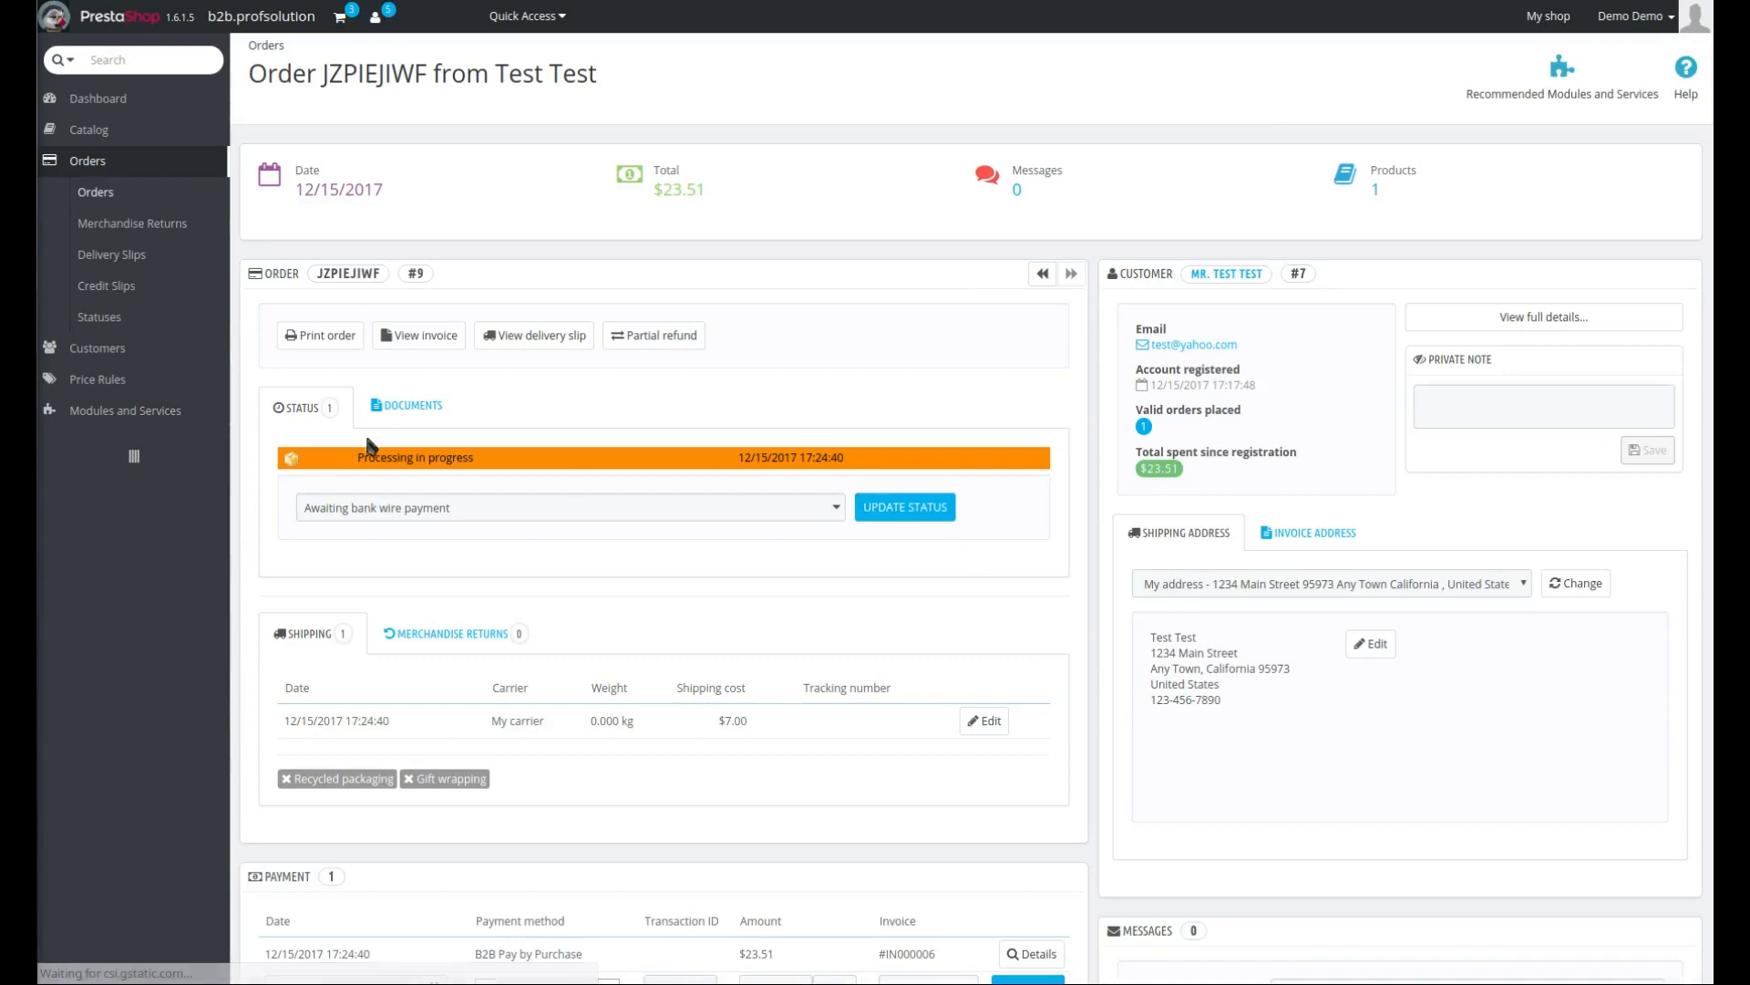
left_click(405, 406)
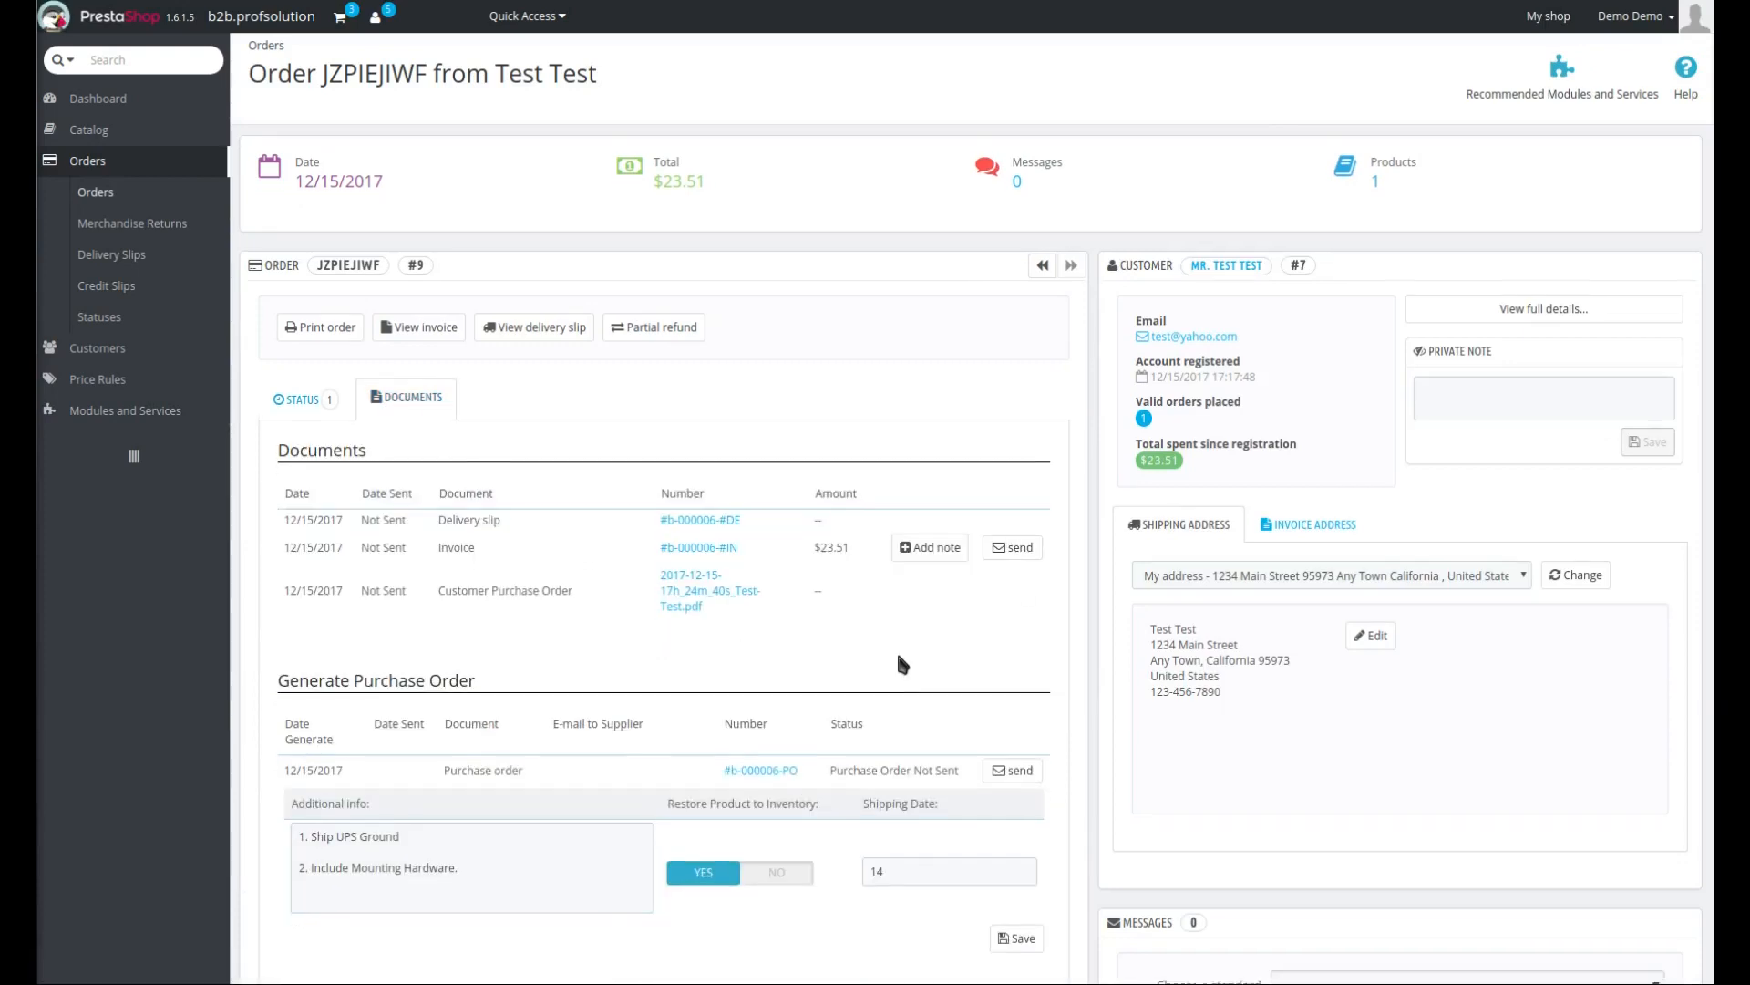
scroll(895, 649, "down", 3)
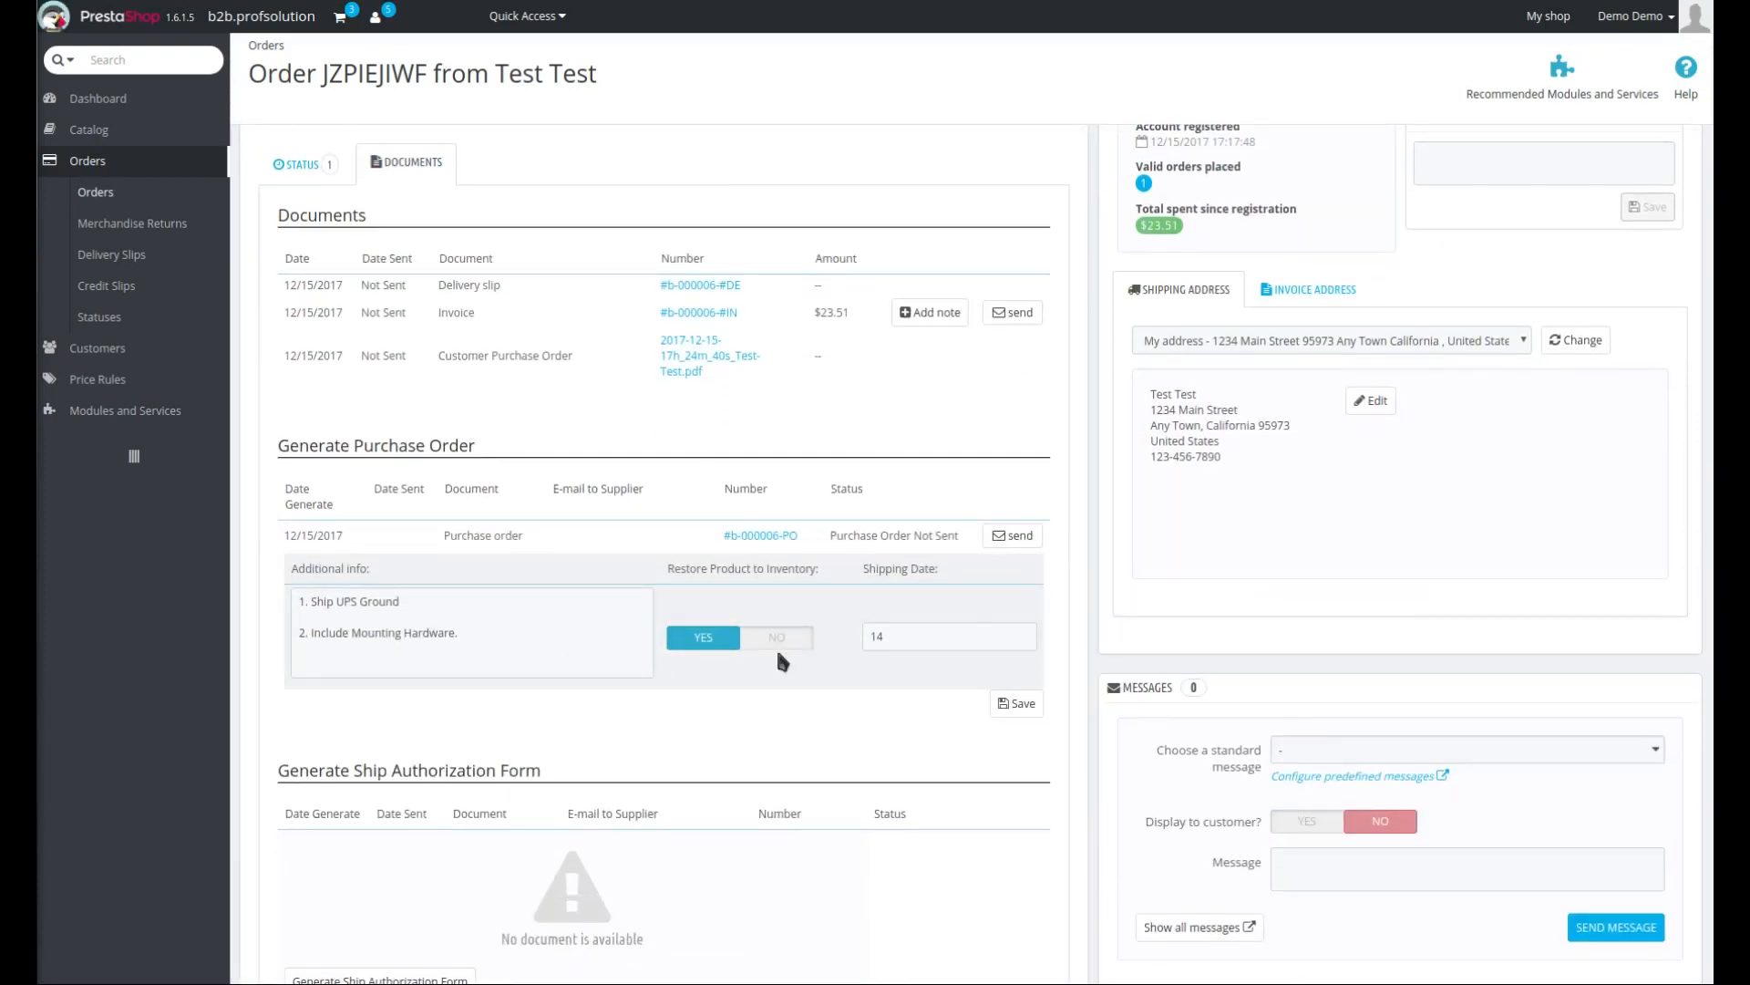
left_click(756, 536)
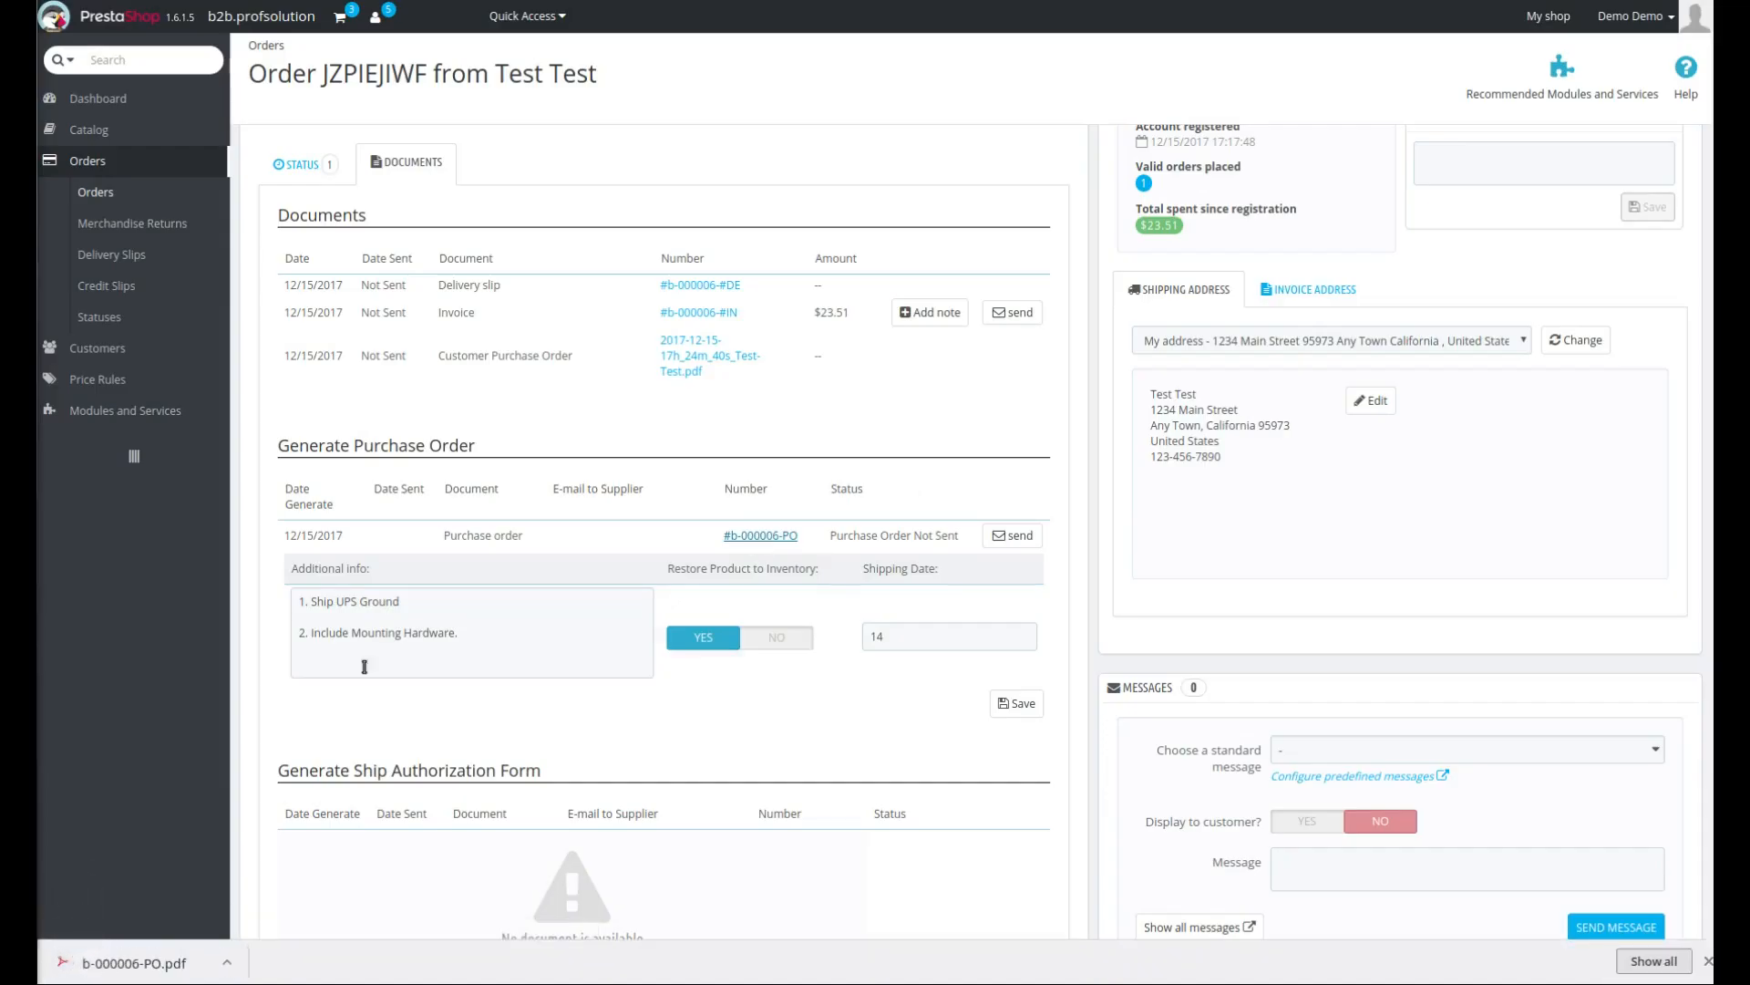
left_click(63, 959)
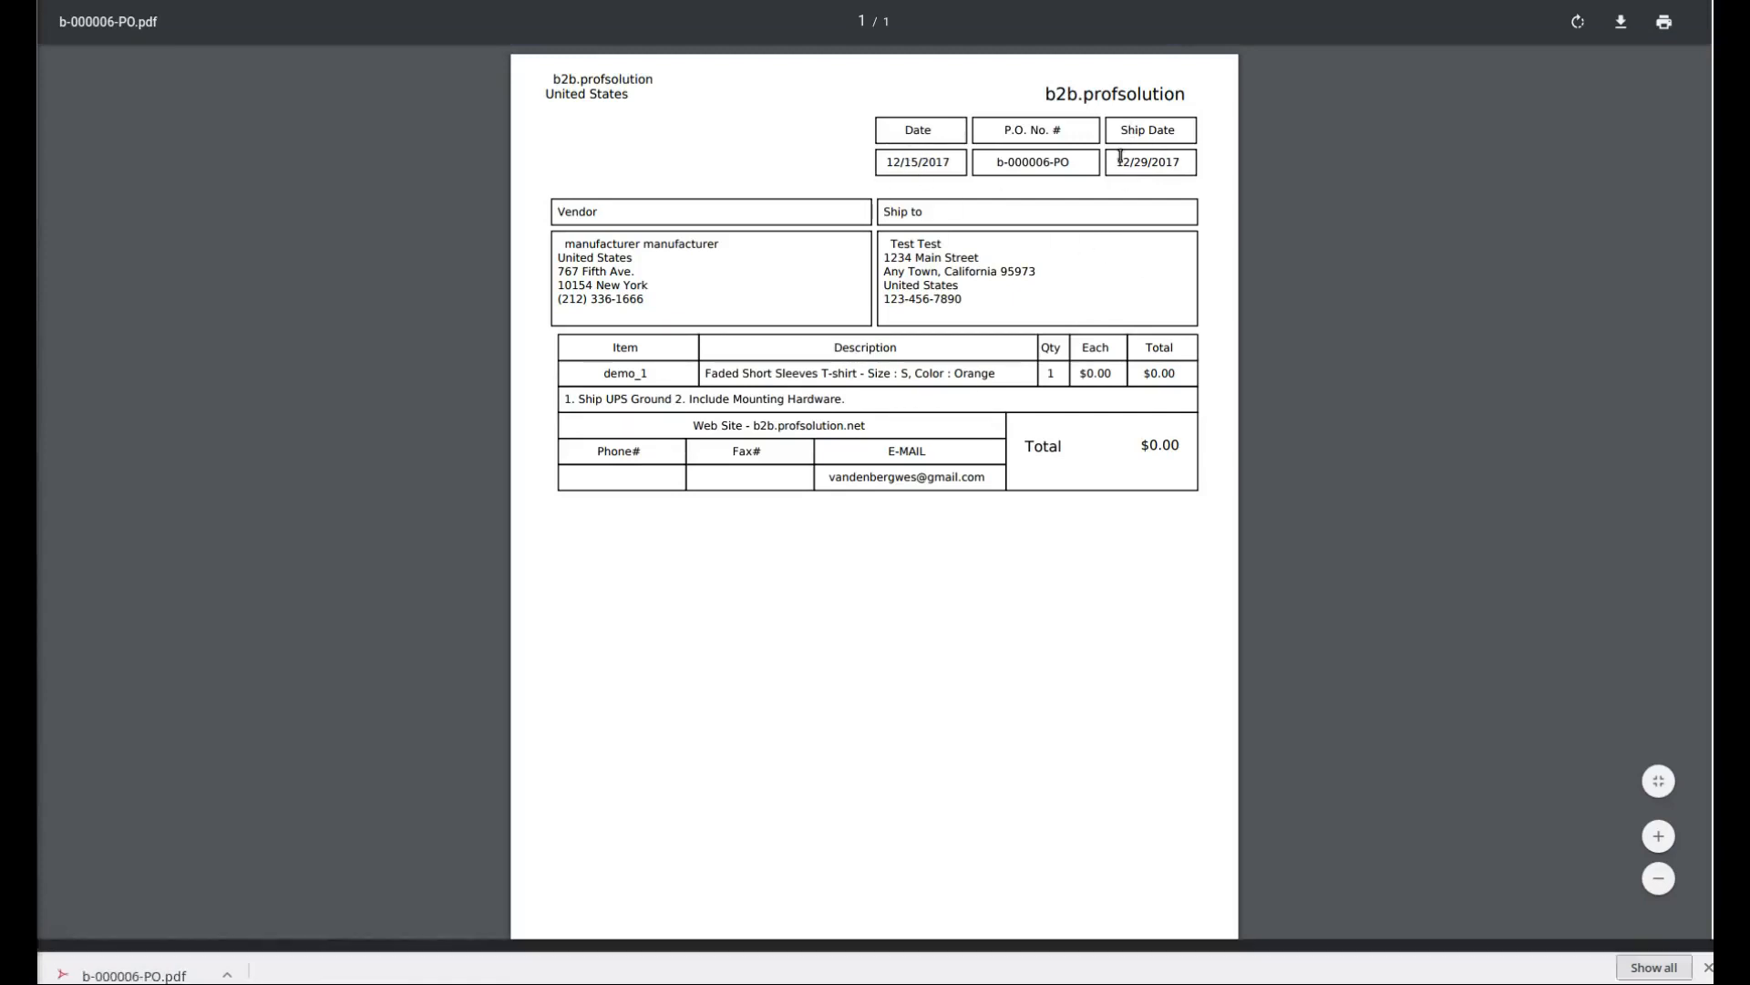
- Review the purchase order PDF's dates, vendor, ship-to address and item line, then close it
left_click_drag(1117, 162, 1158, 162)
left_click(1048, 161)
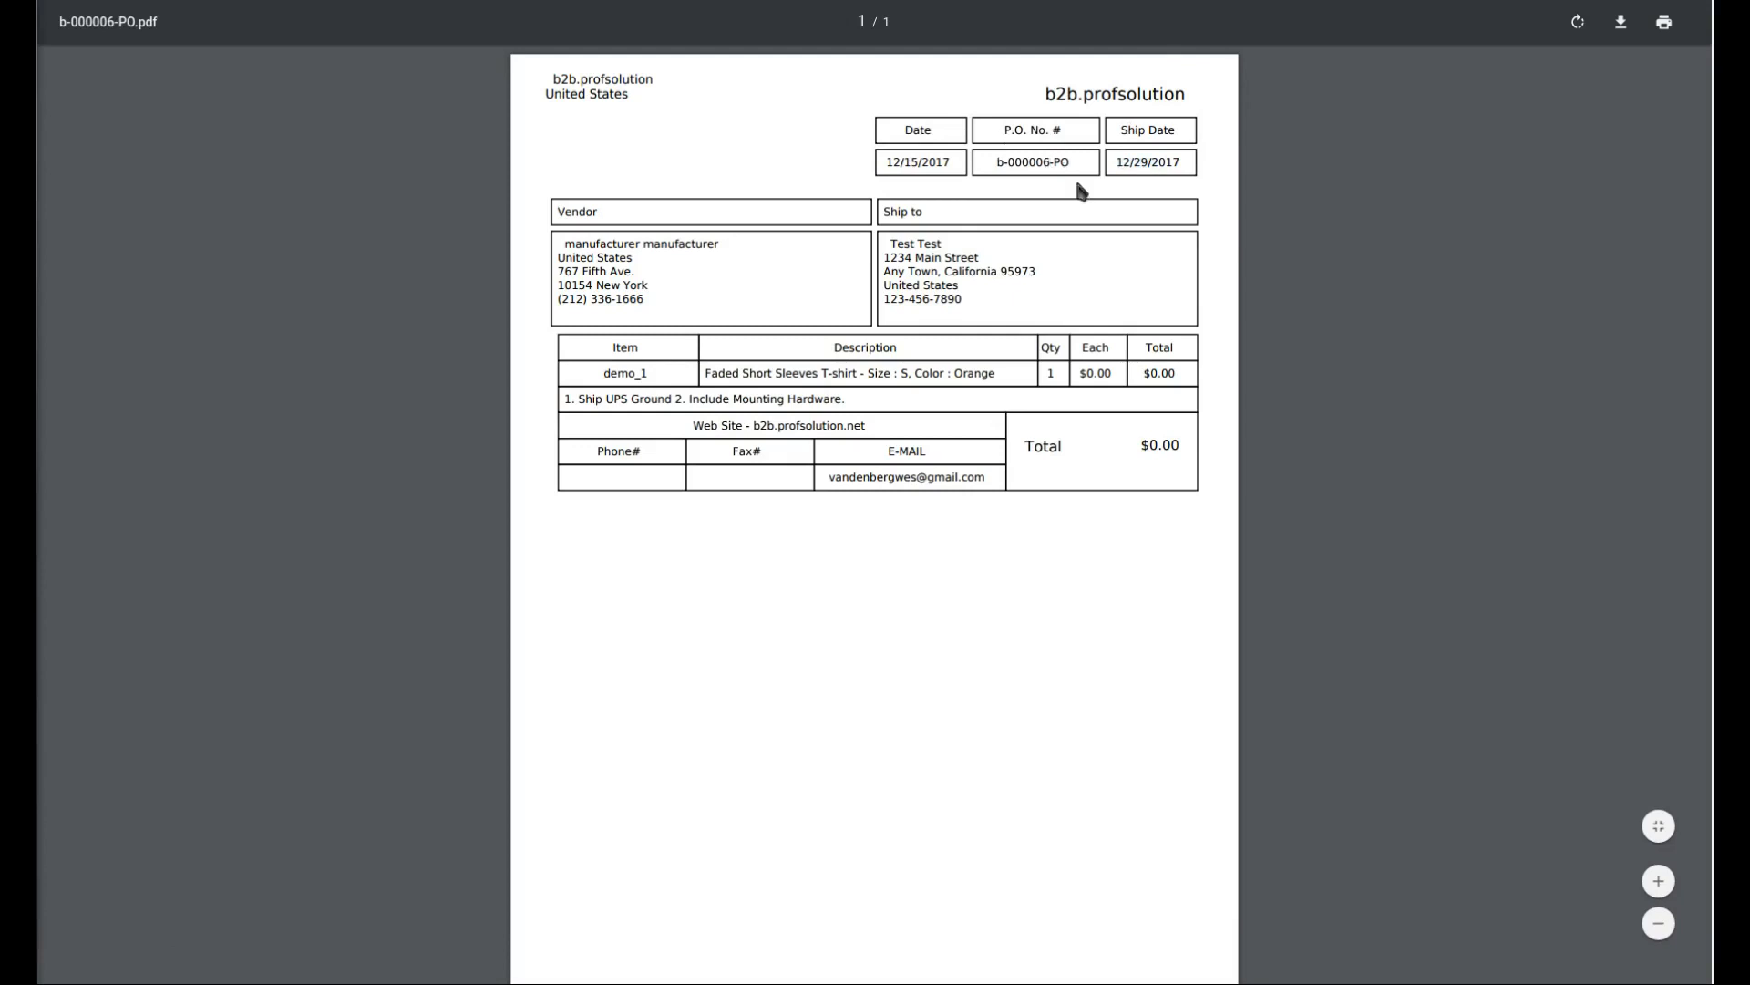
left_click_drag(590, 262, 1051, 300)
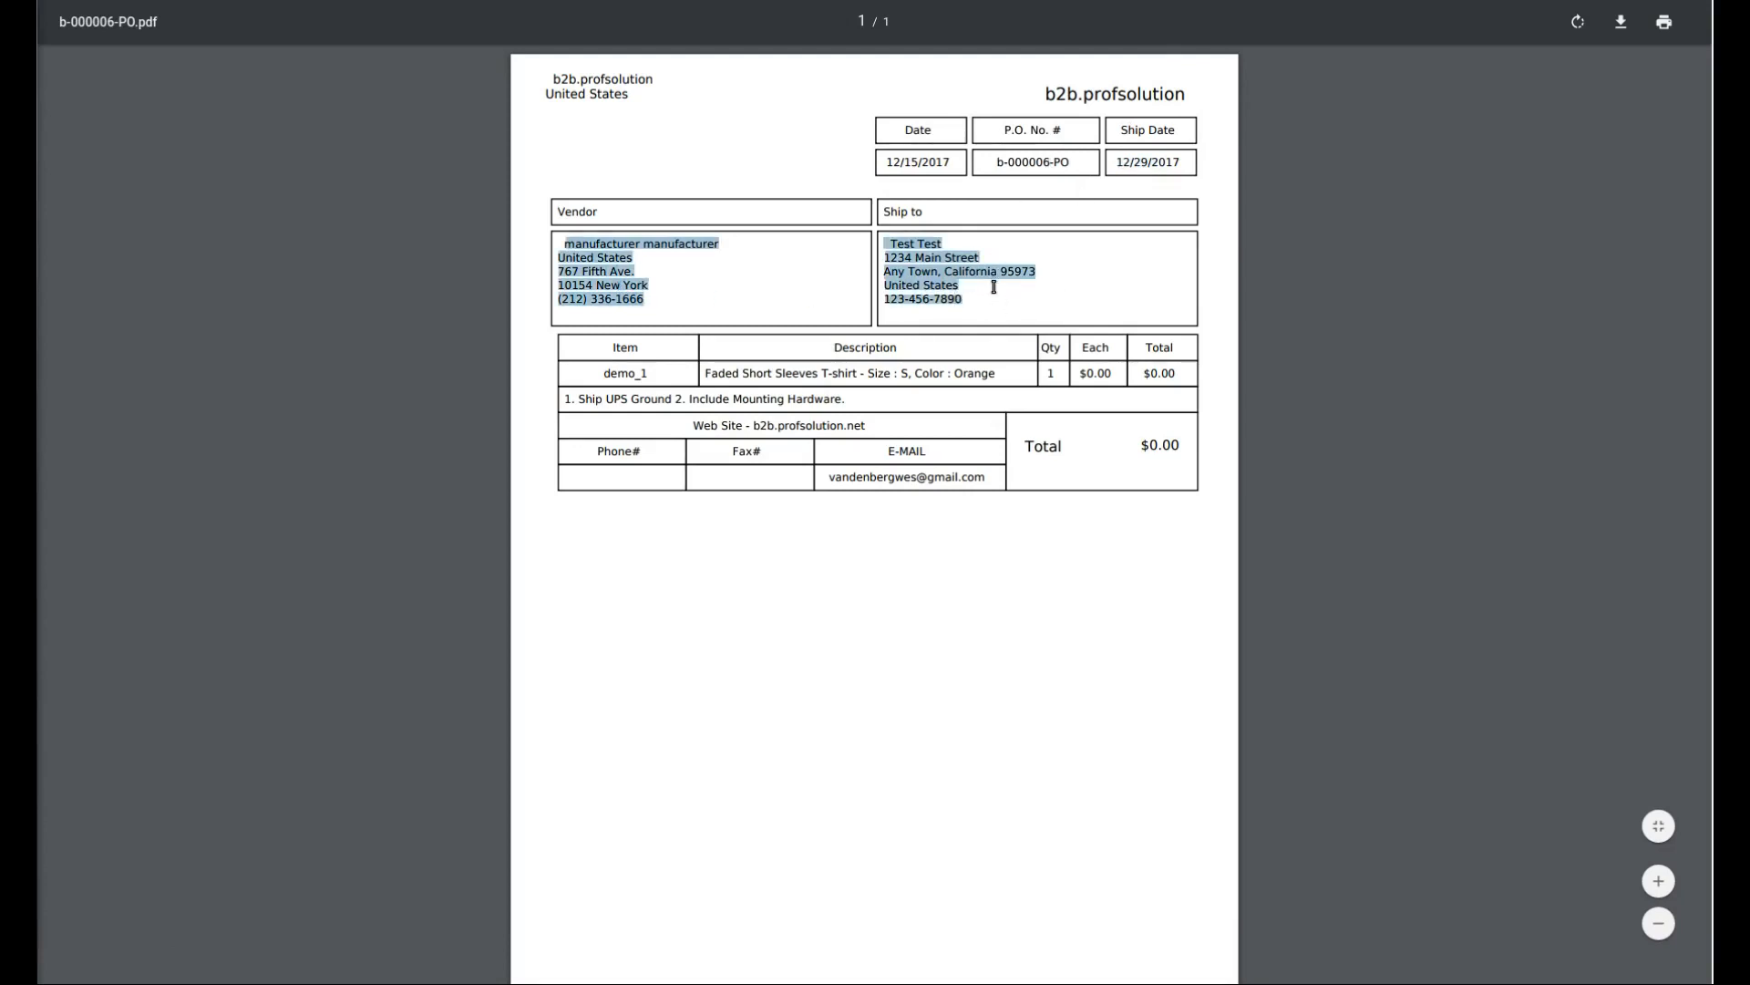
left_click_drag(603, 374, 1133, 373)
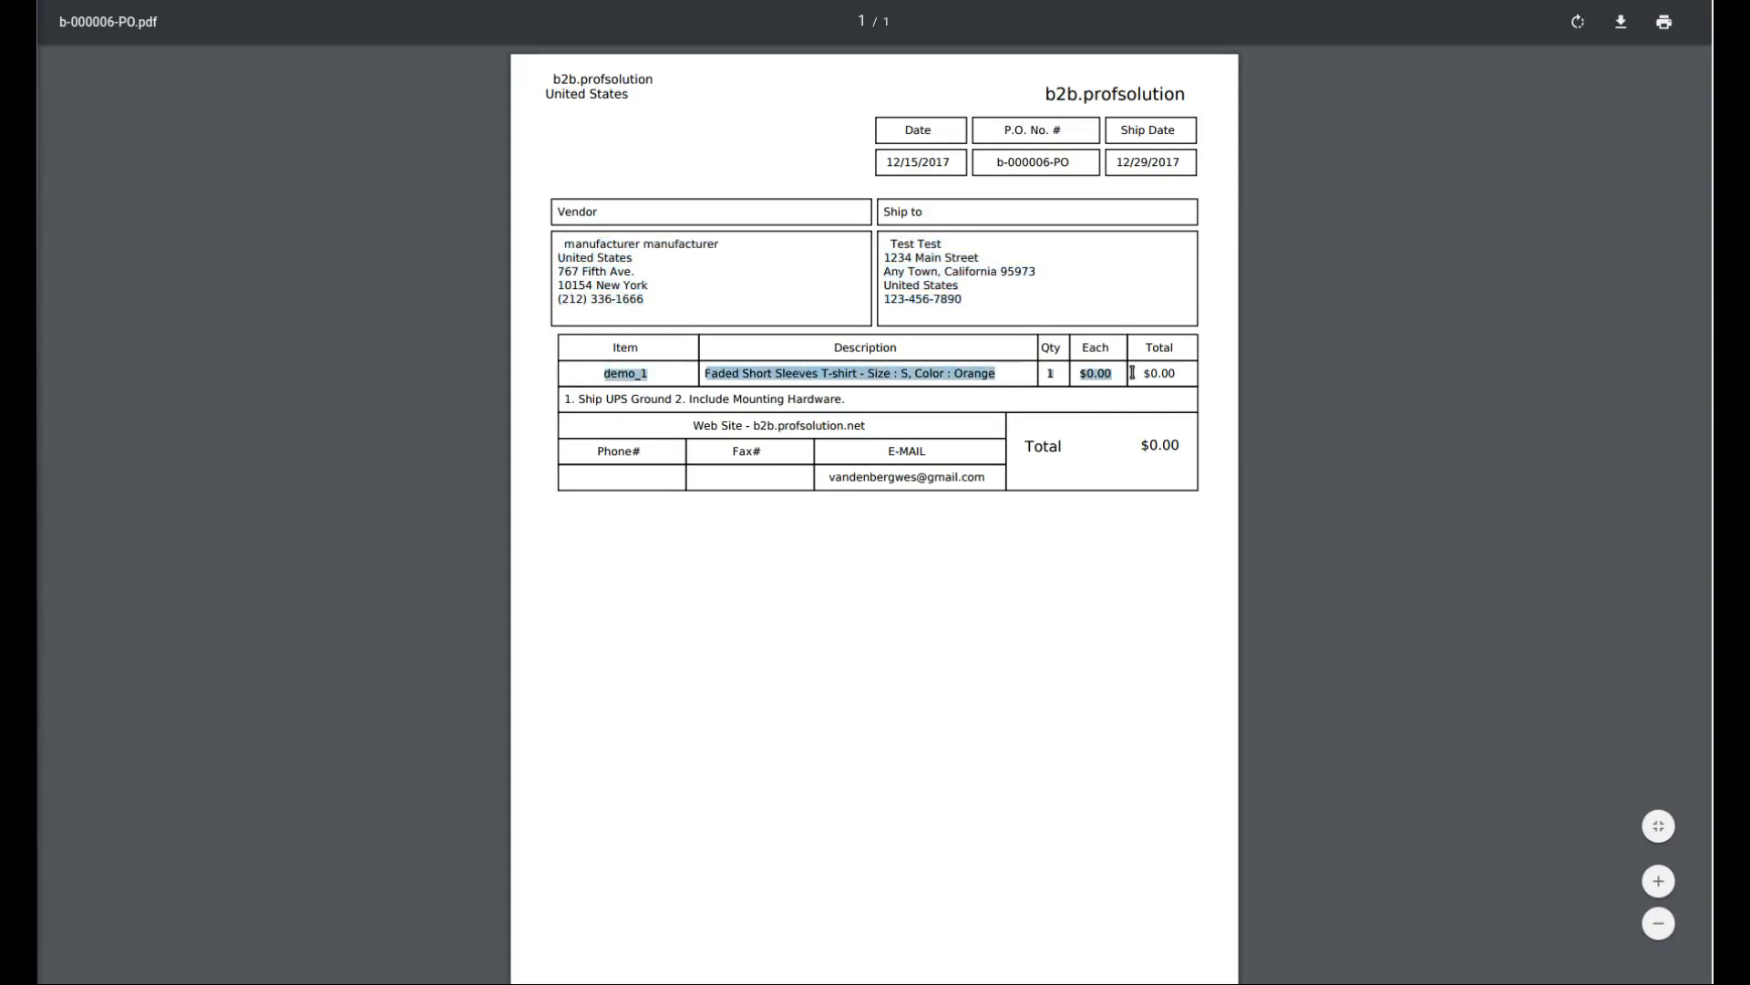
left_click(1083, 373)
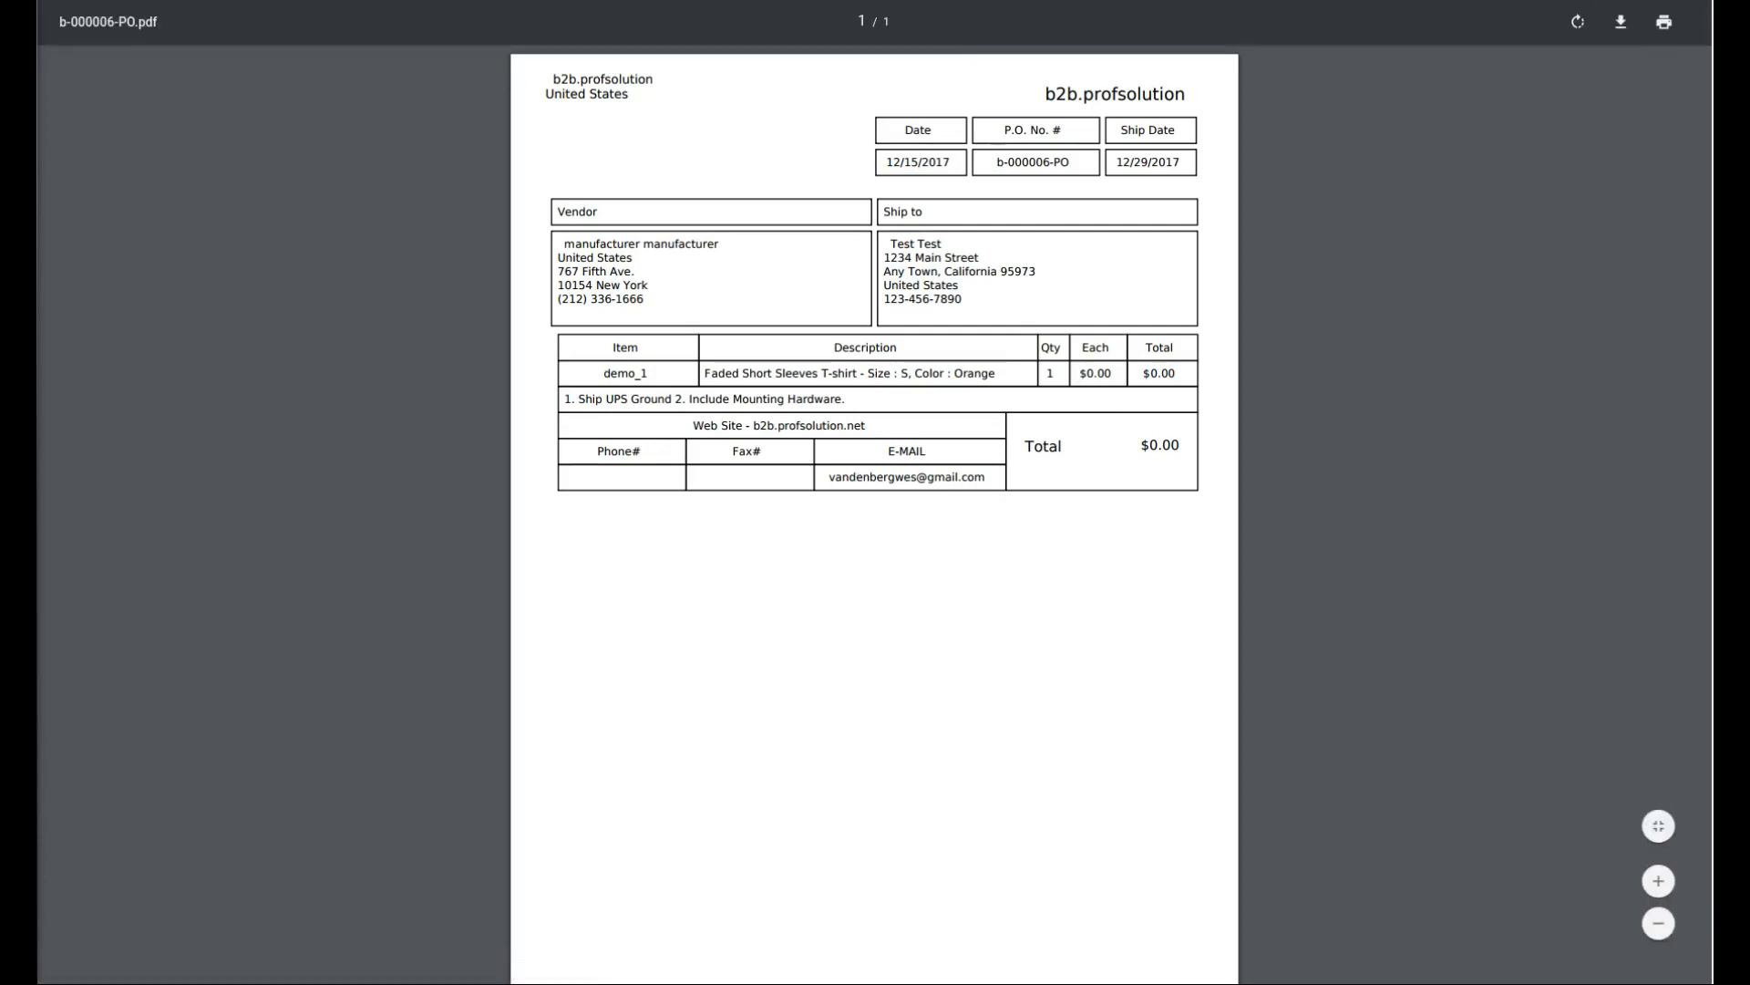
key("ctrl+w")
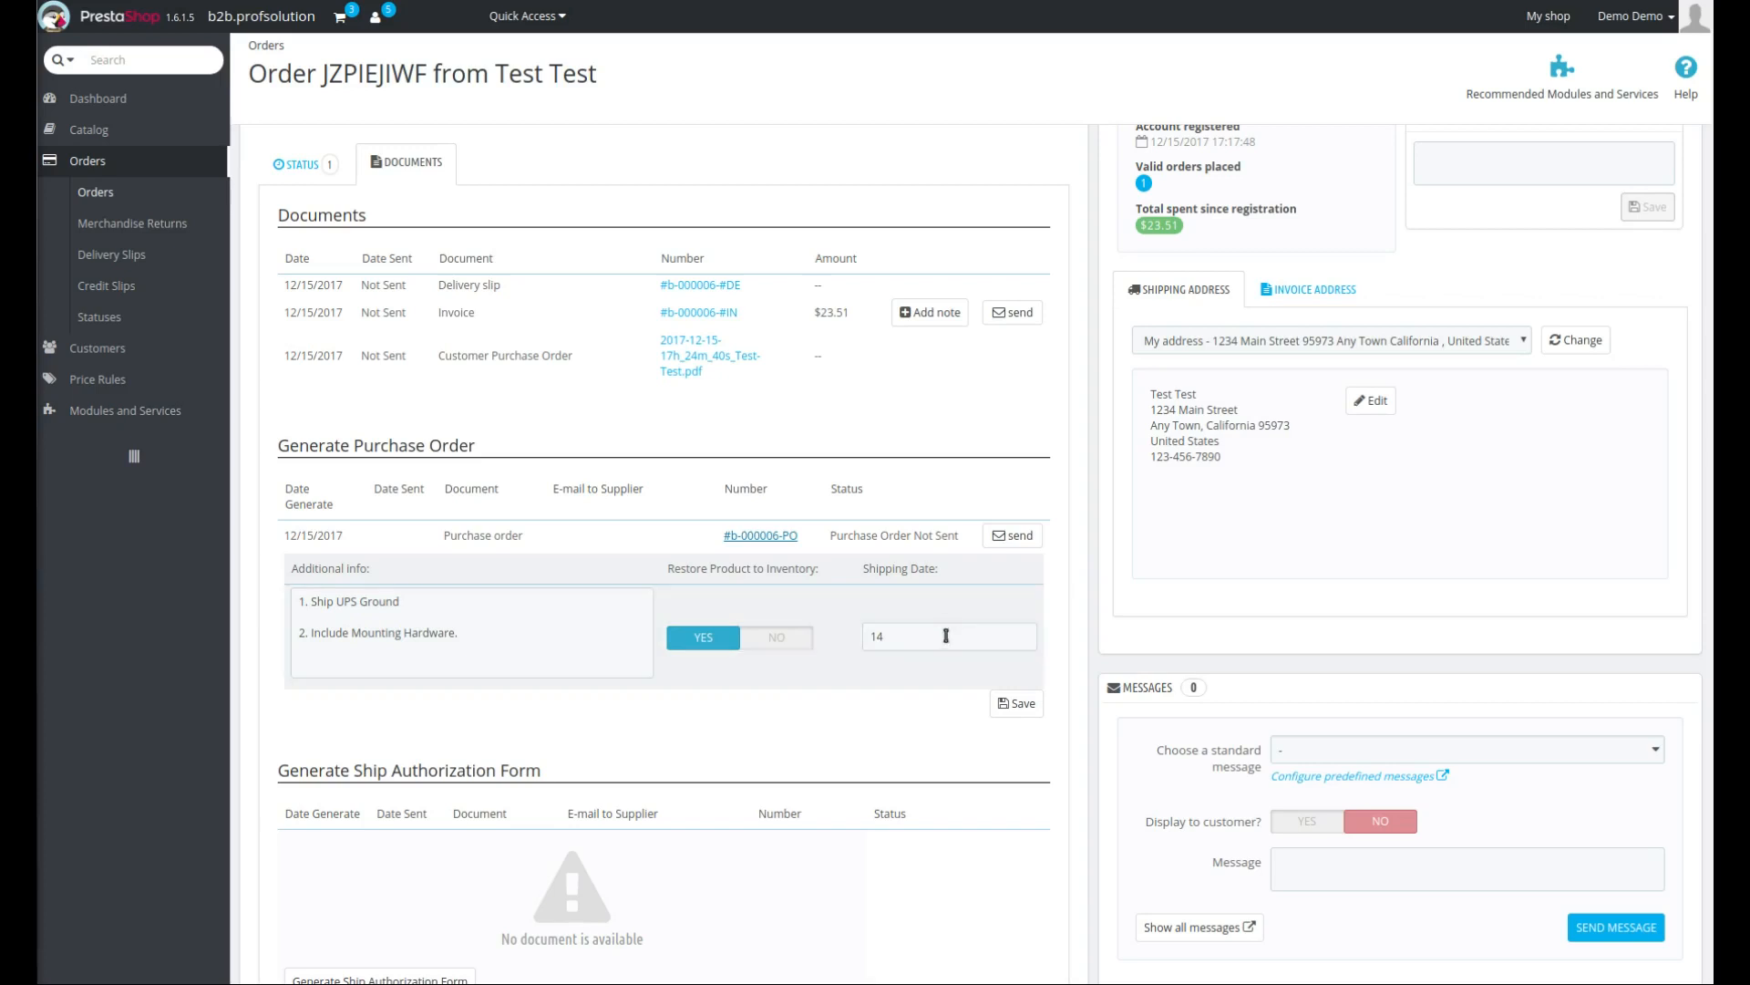
- Try to add a manufacturer e-mail address to Fashion Manufacturer under Catalog Manufacturers and save it
scroll(1180, 506, "up", 3)
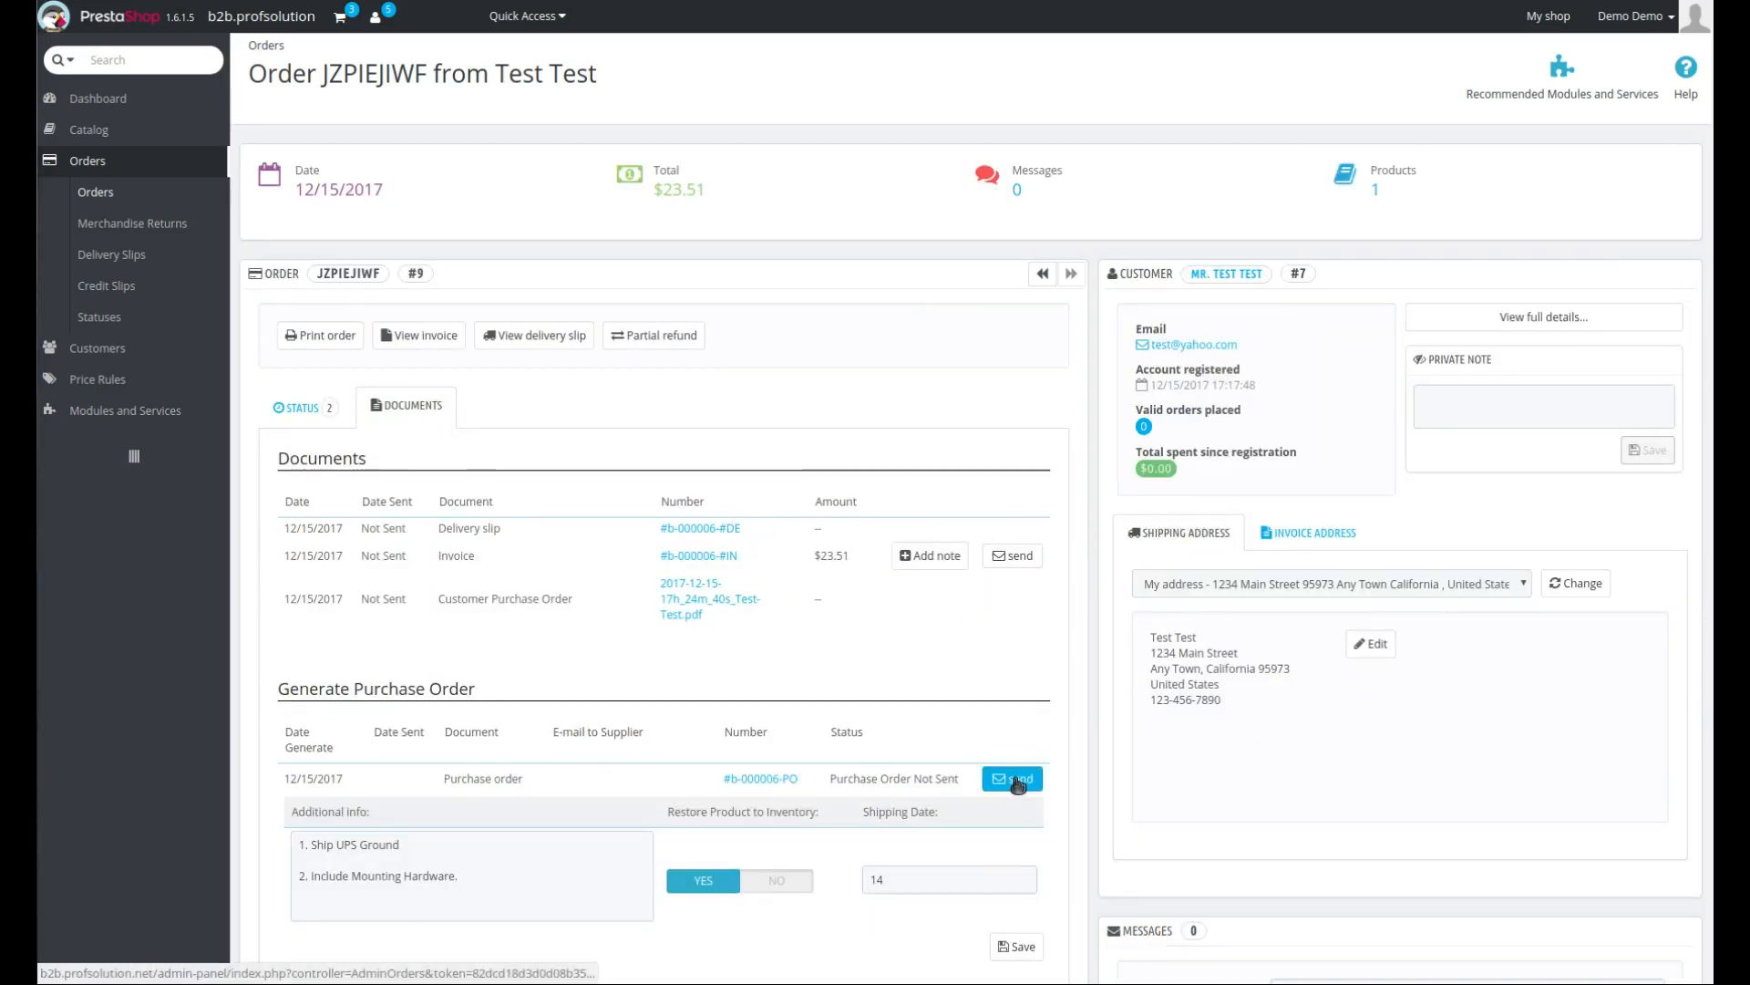
scroll(971, 636, "down", 2)
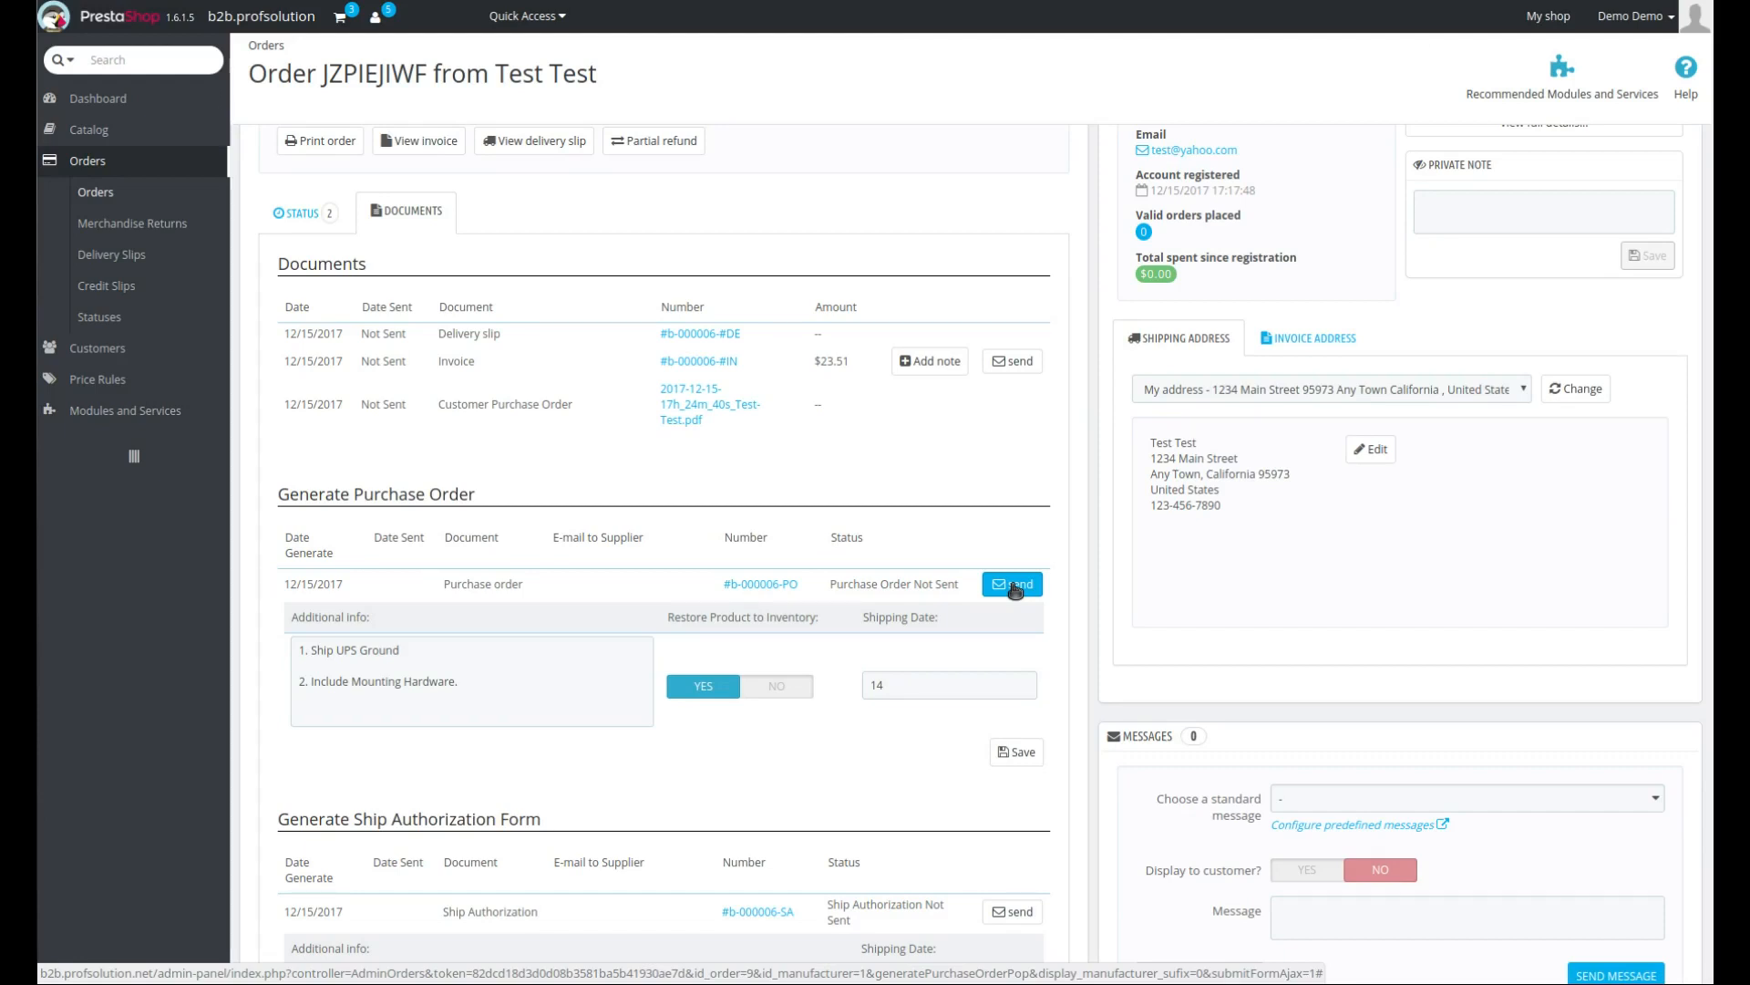
mouse_move(93, 133)
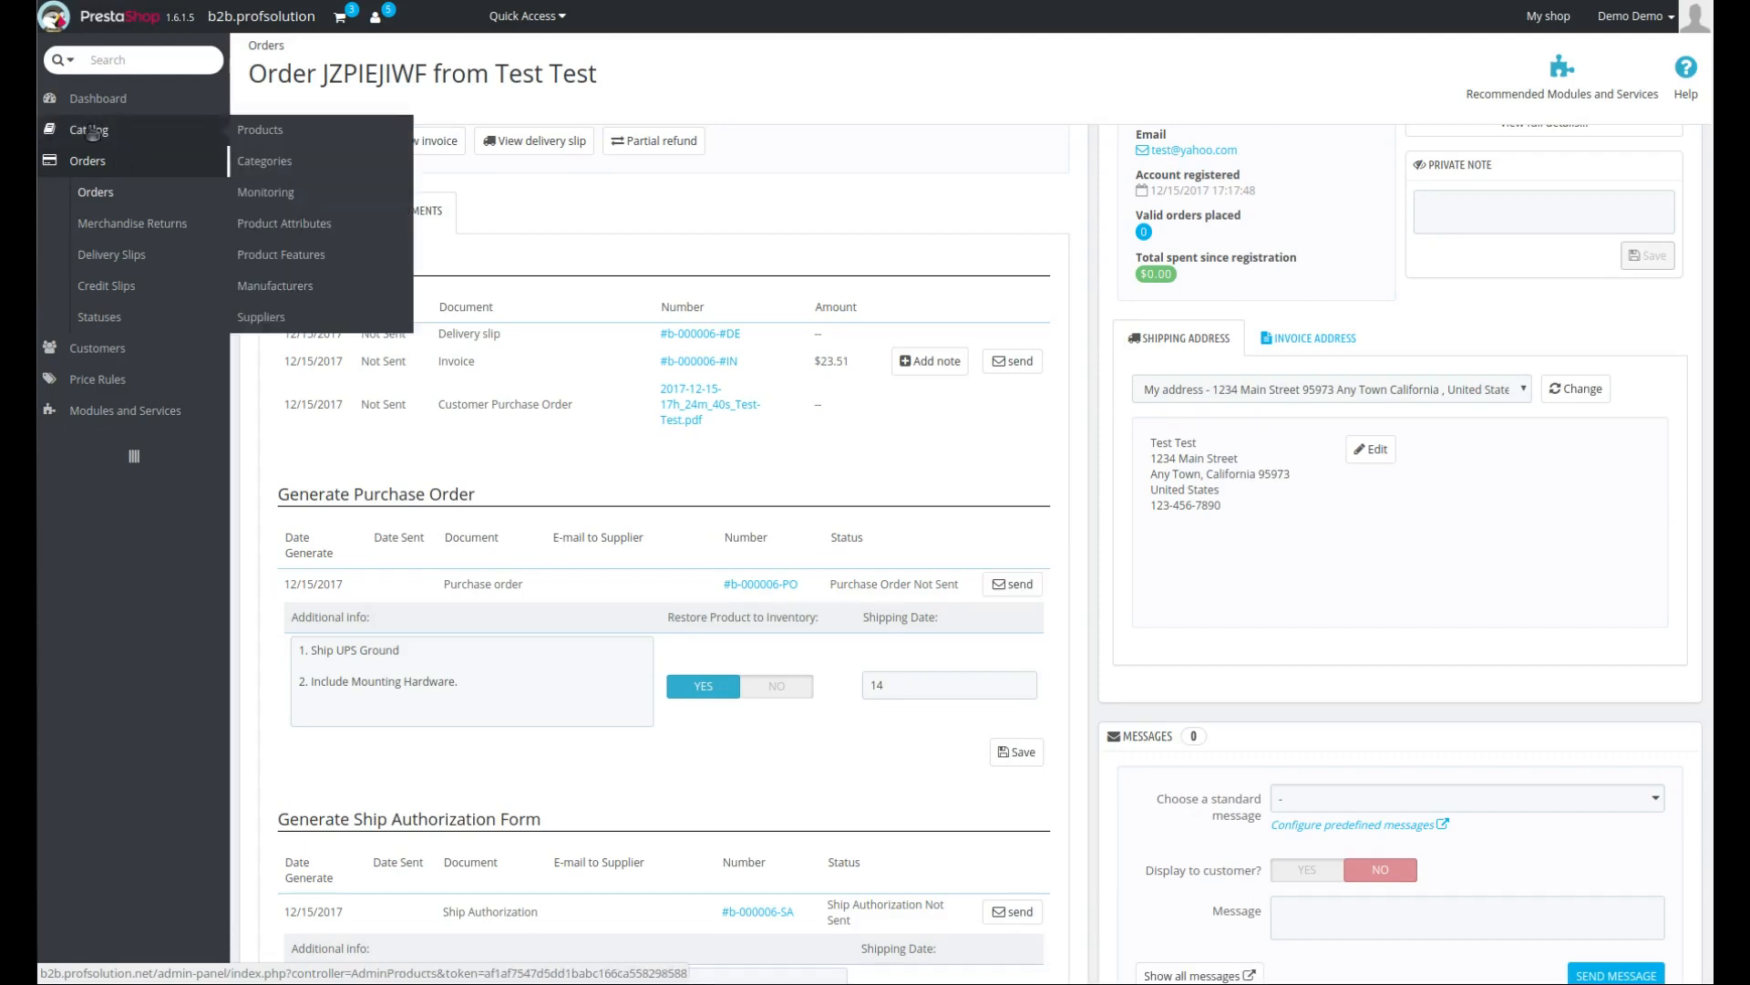
left_click(288, 290)
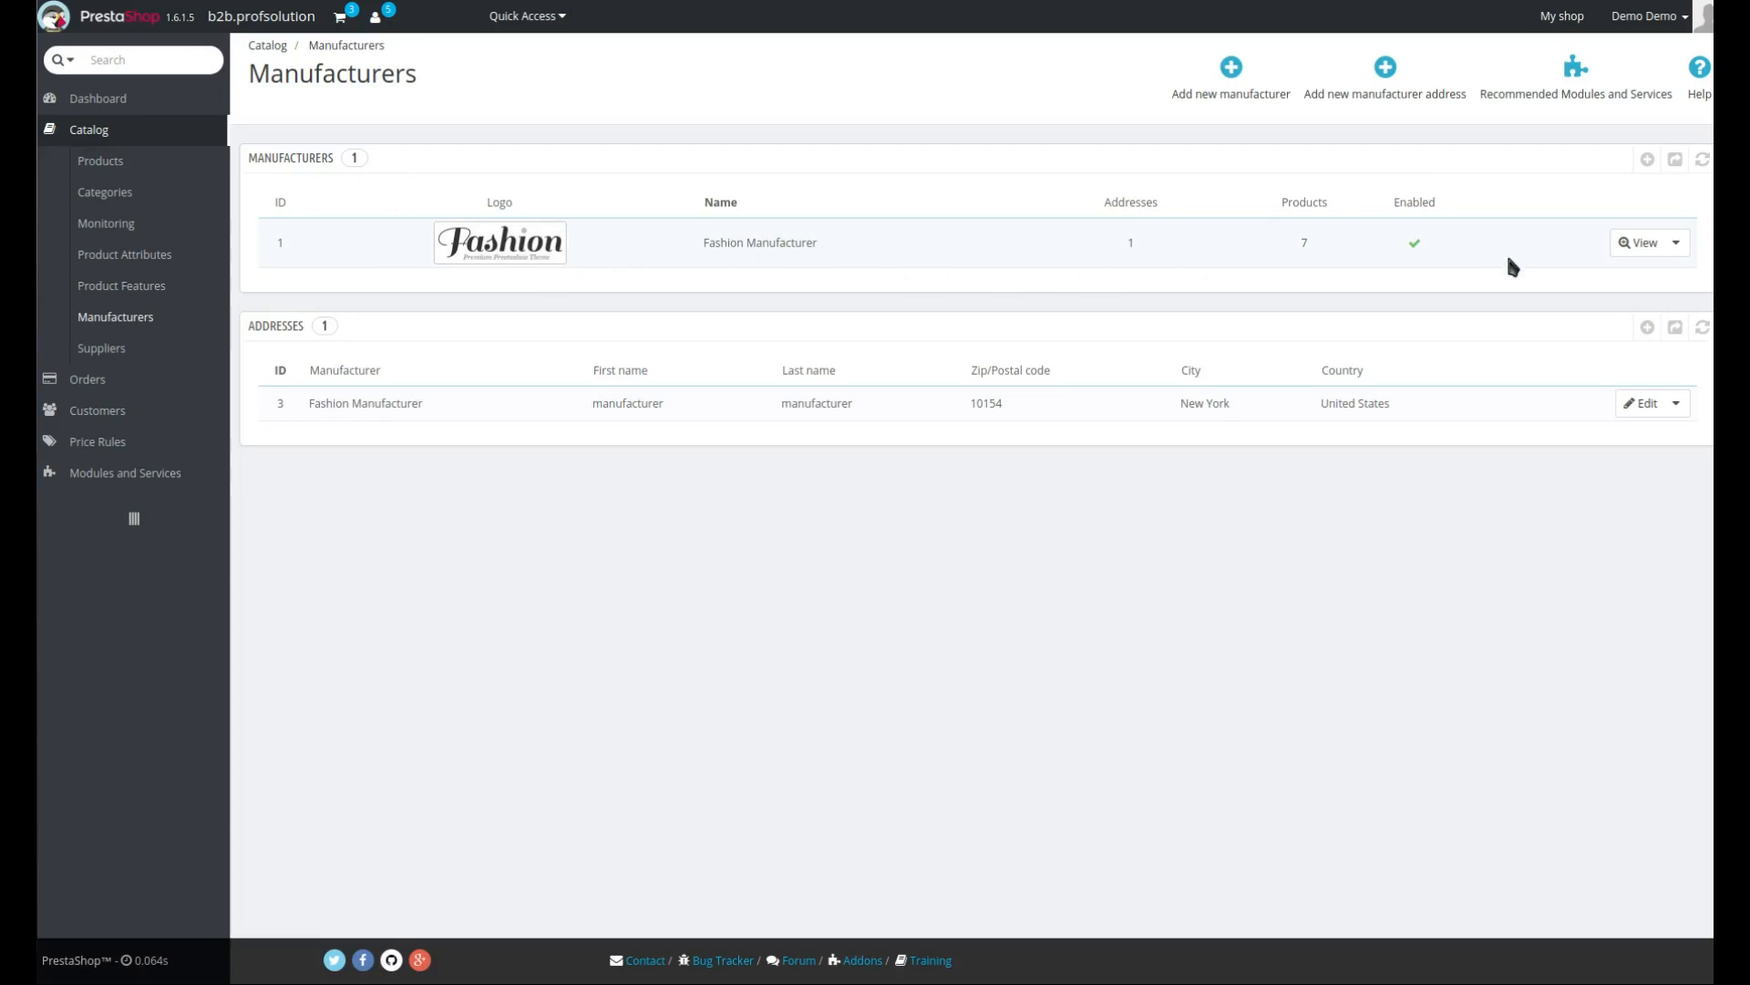
left_click(1677, 244)
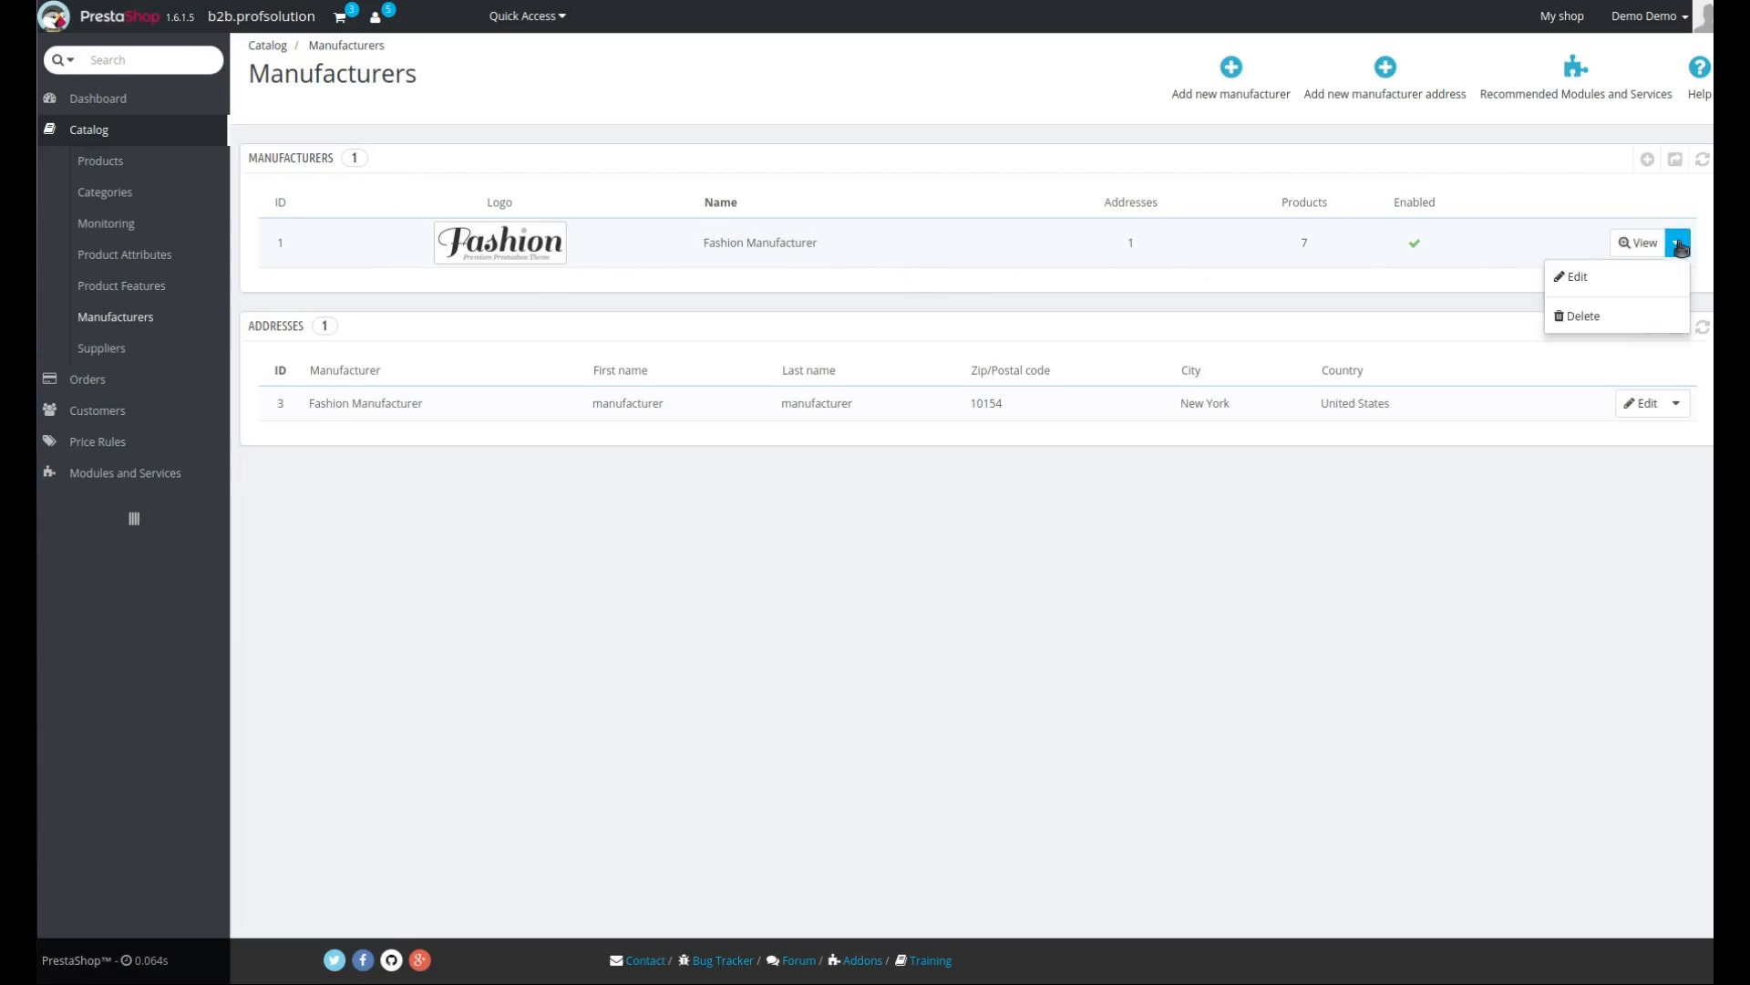
left_click(1591, 273)
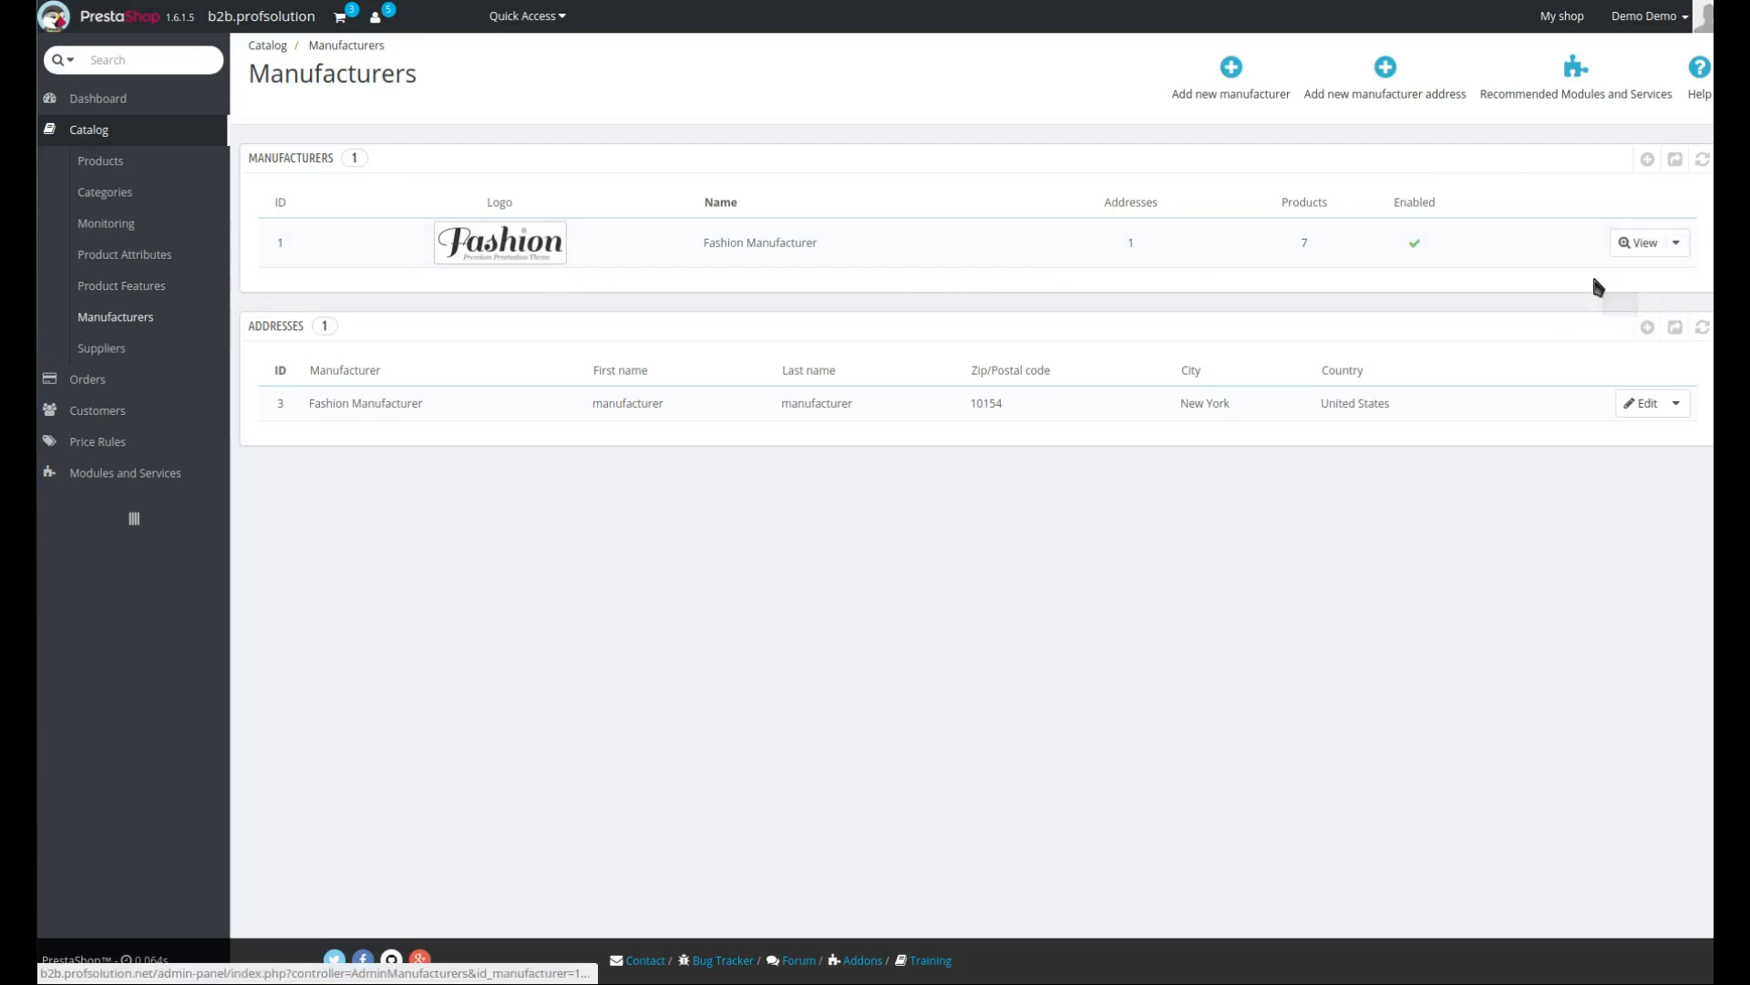
scroll(453, 569, "down", 2)
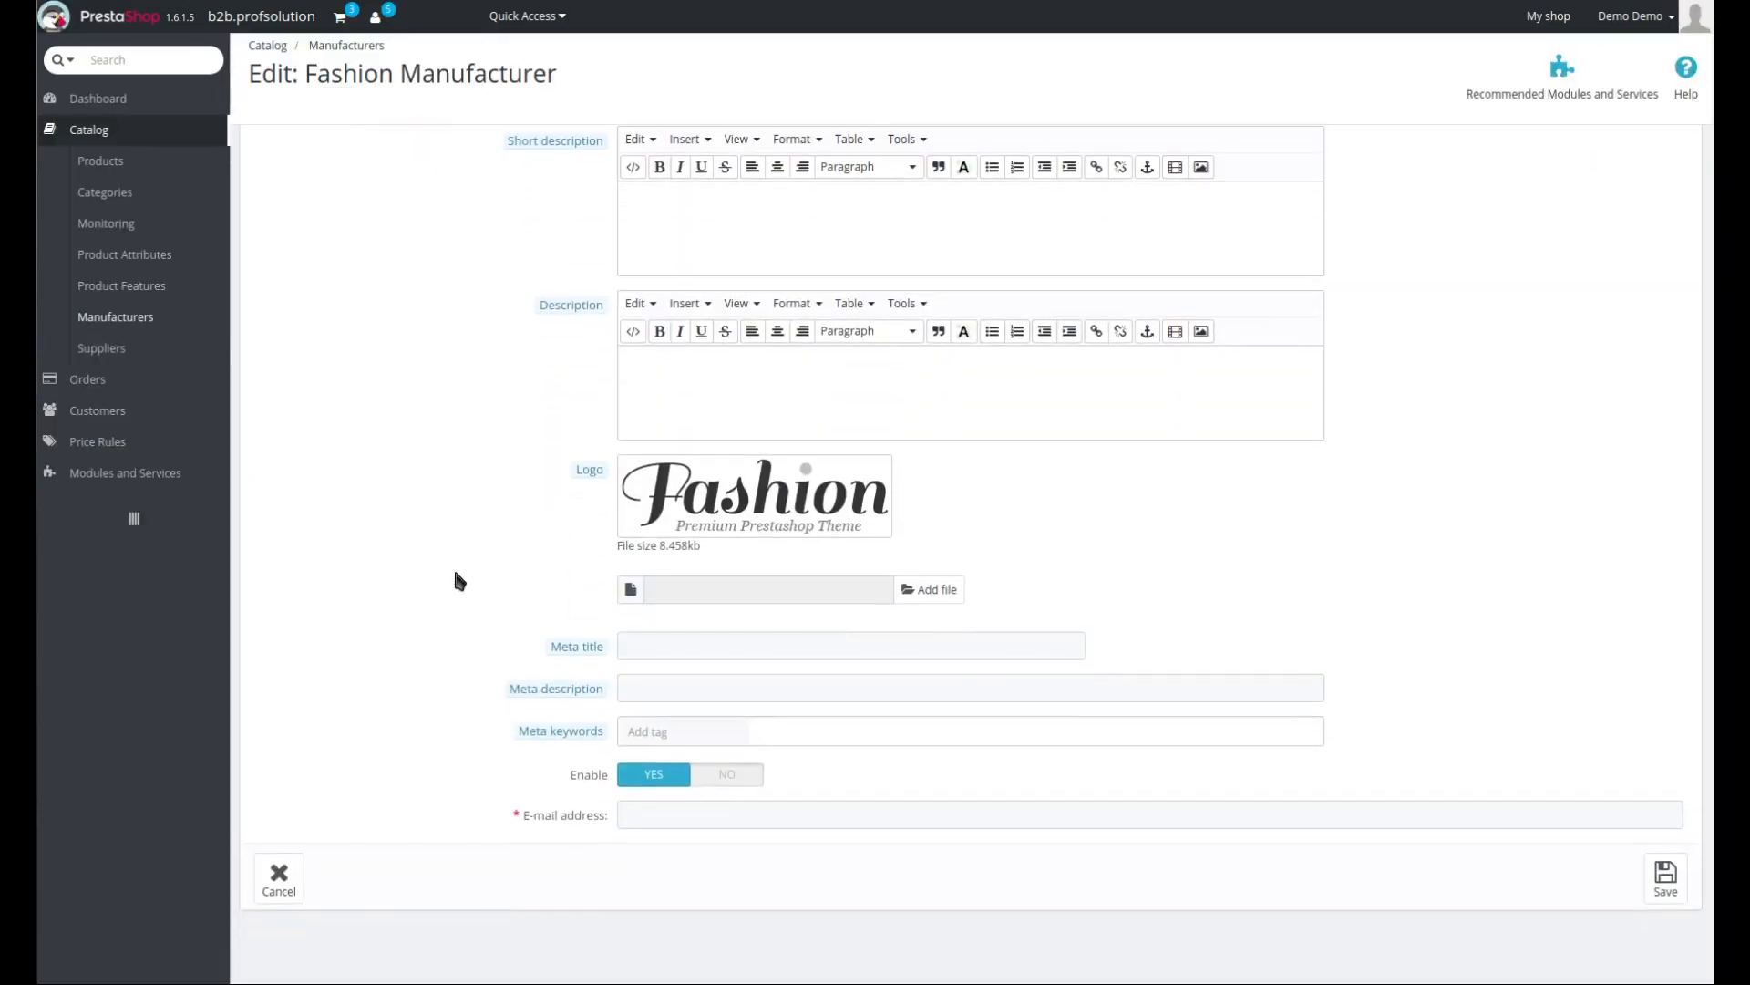
left_click(812, 812)
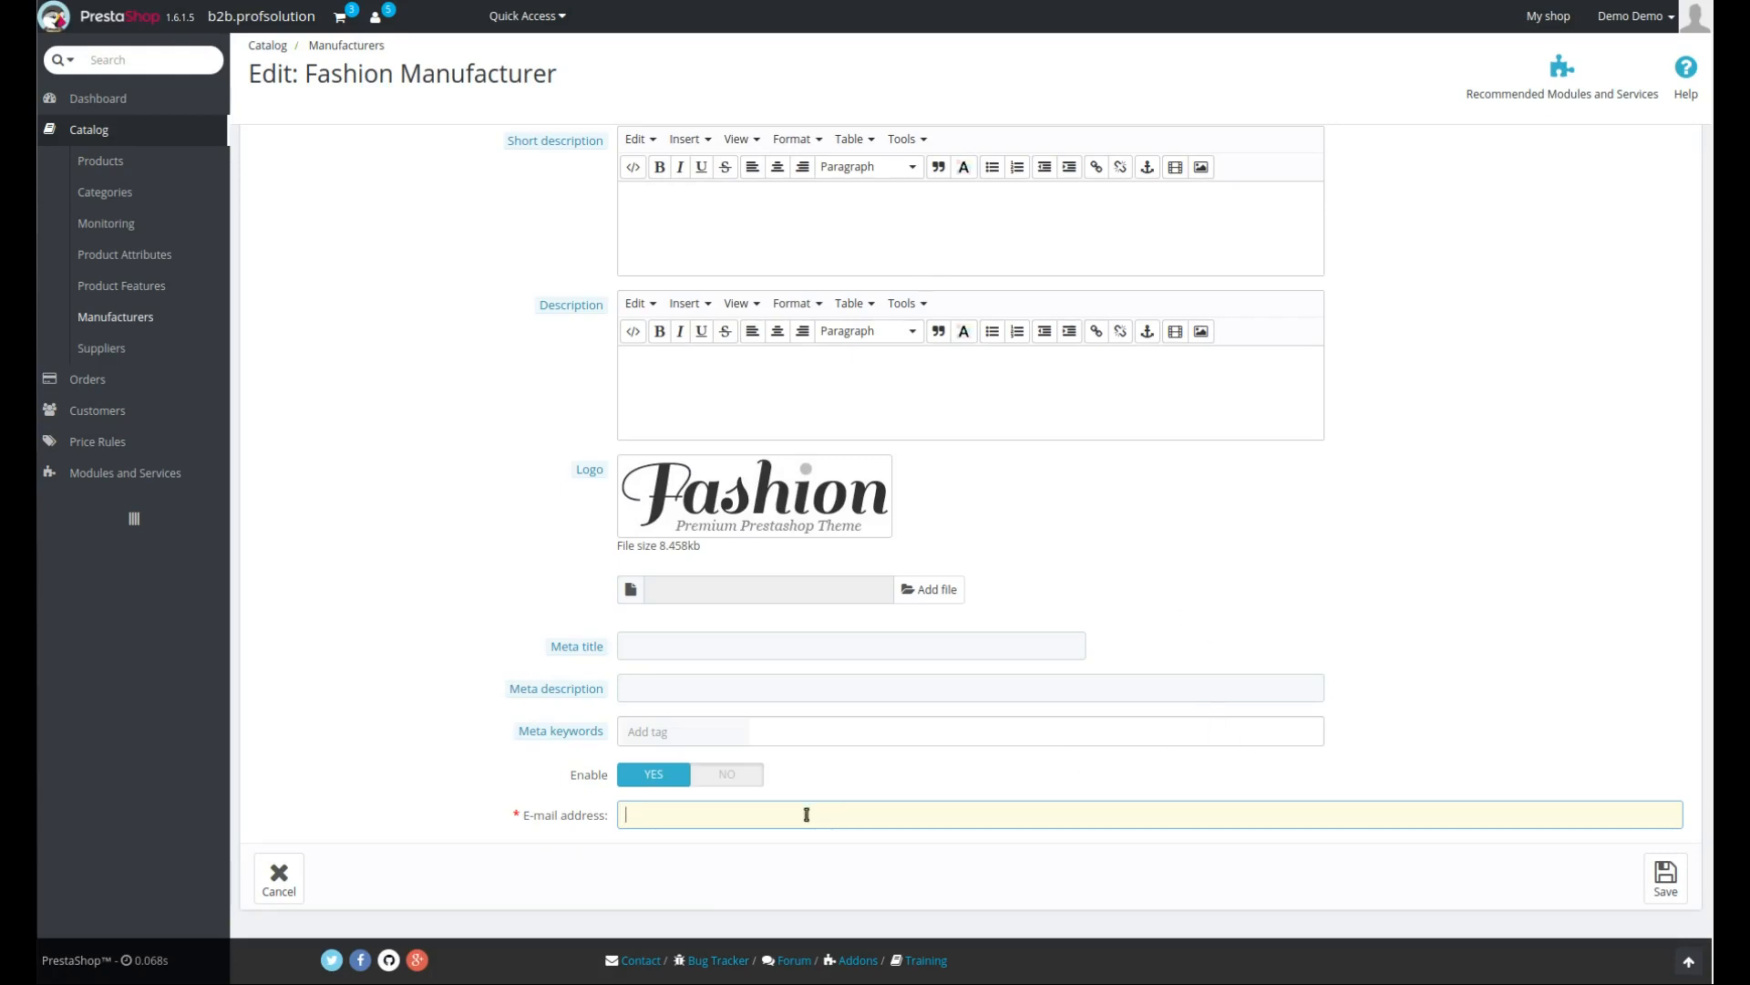
type("test@test.com")
left_click(1661, 880)
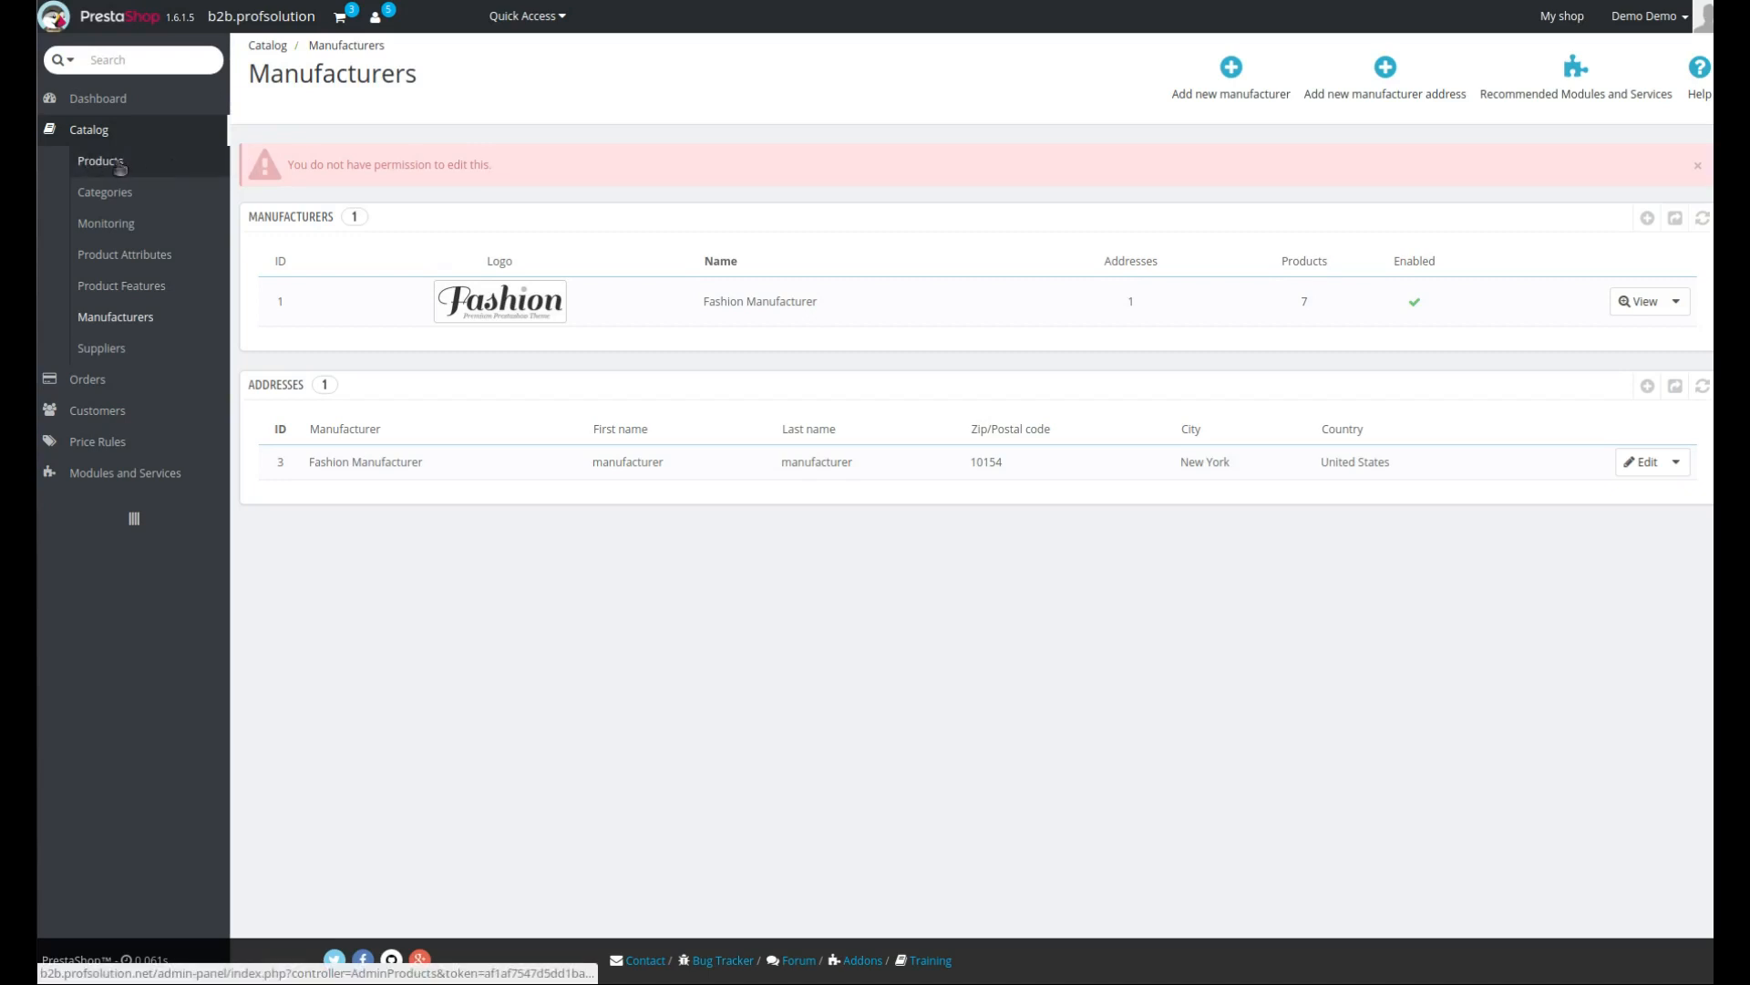
- Return to the order and try sending the purchase order to a supplier e-mail address, then close the dialog
mouse_move(111, 383)
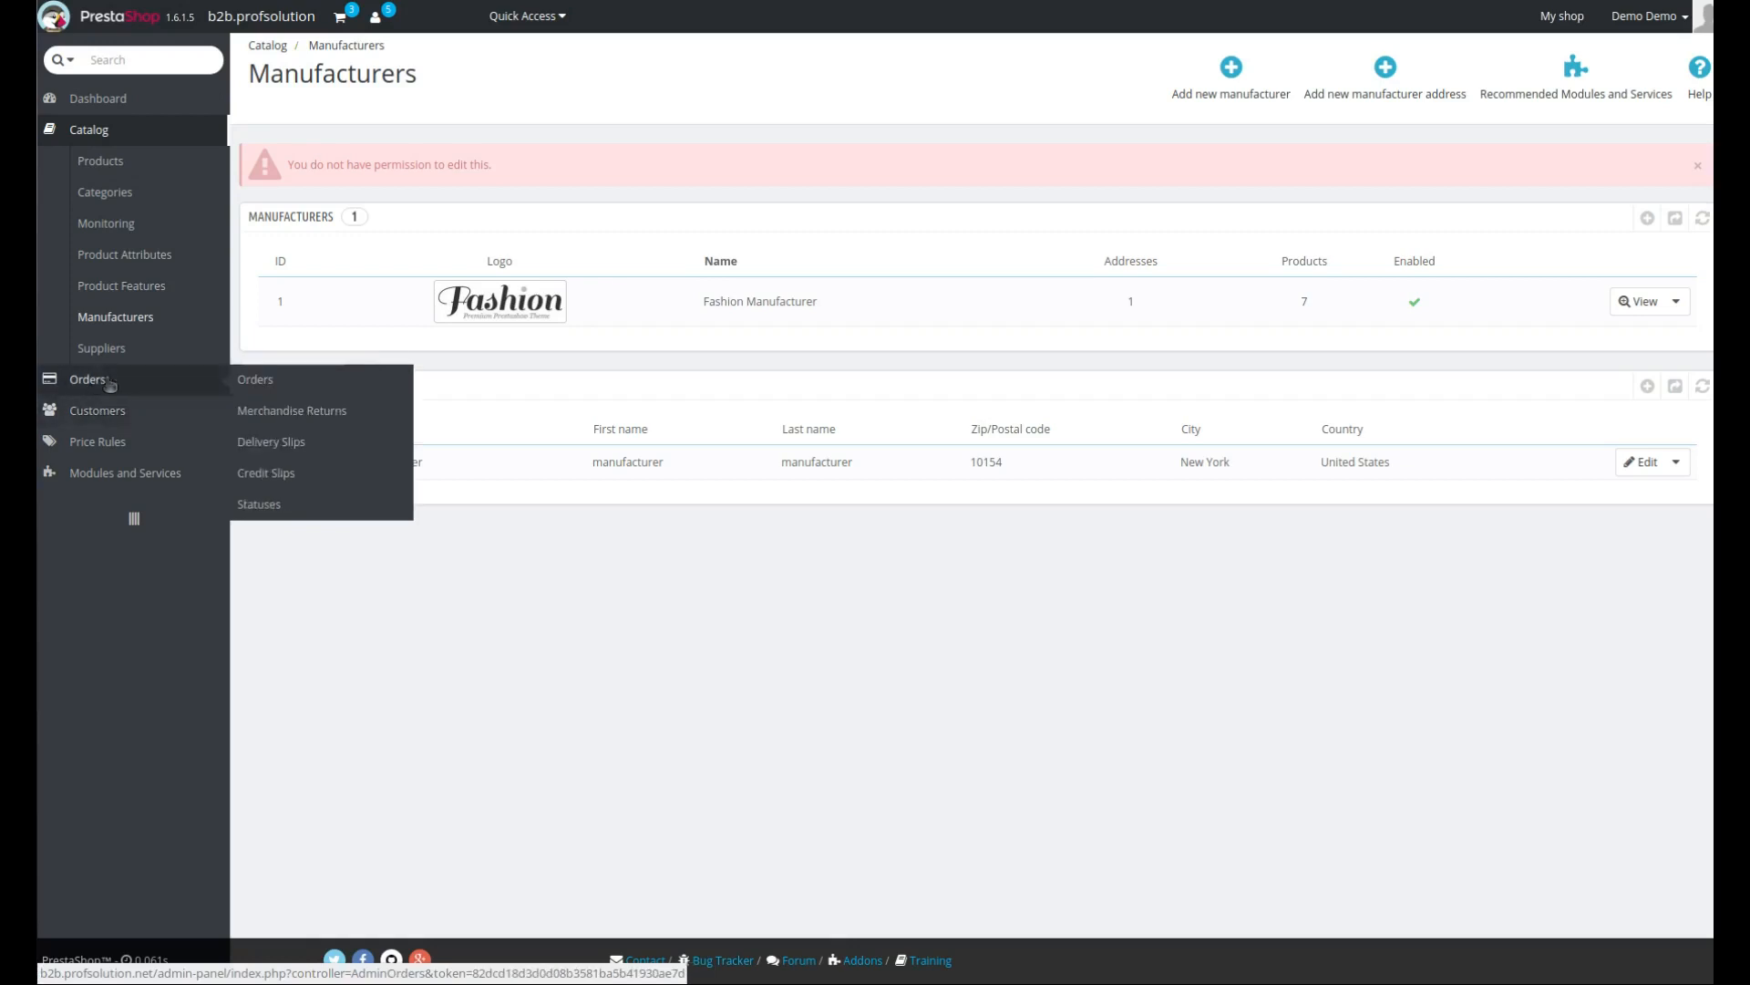
left_click(271, 385)
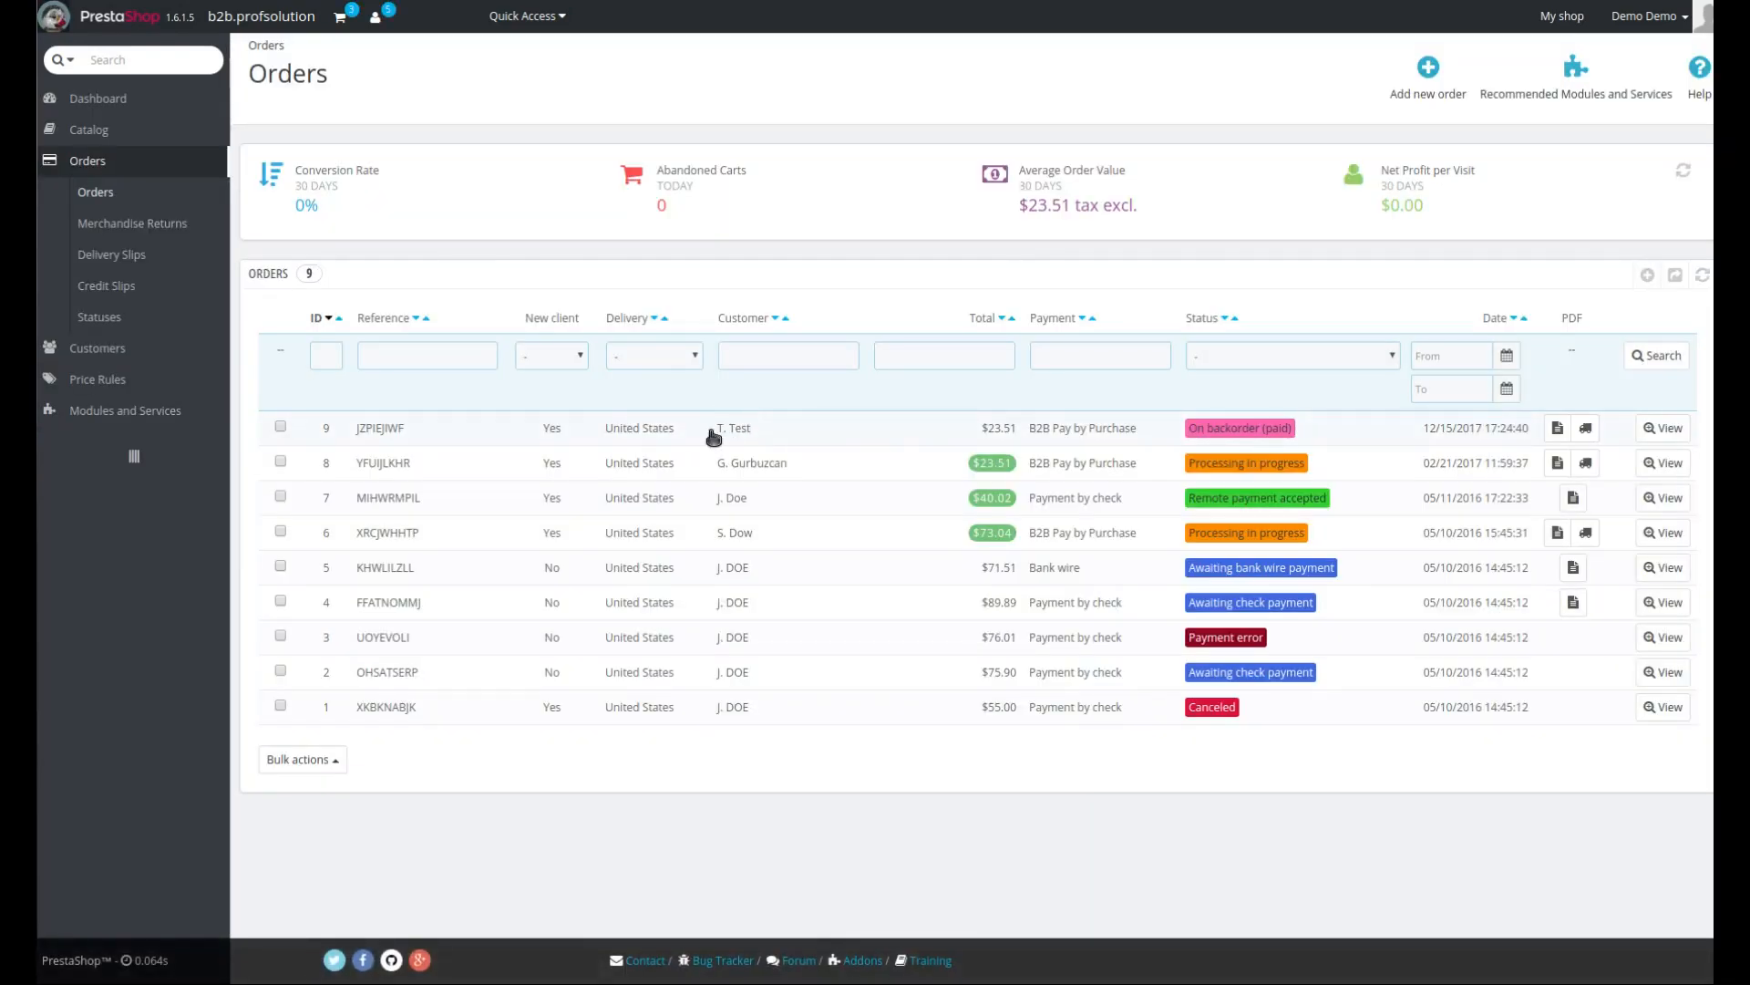
left_click(741, 434)
scroll(638, 383, "down", 1)
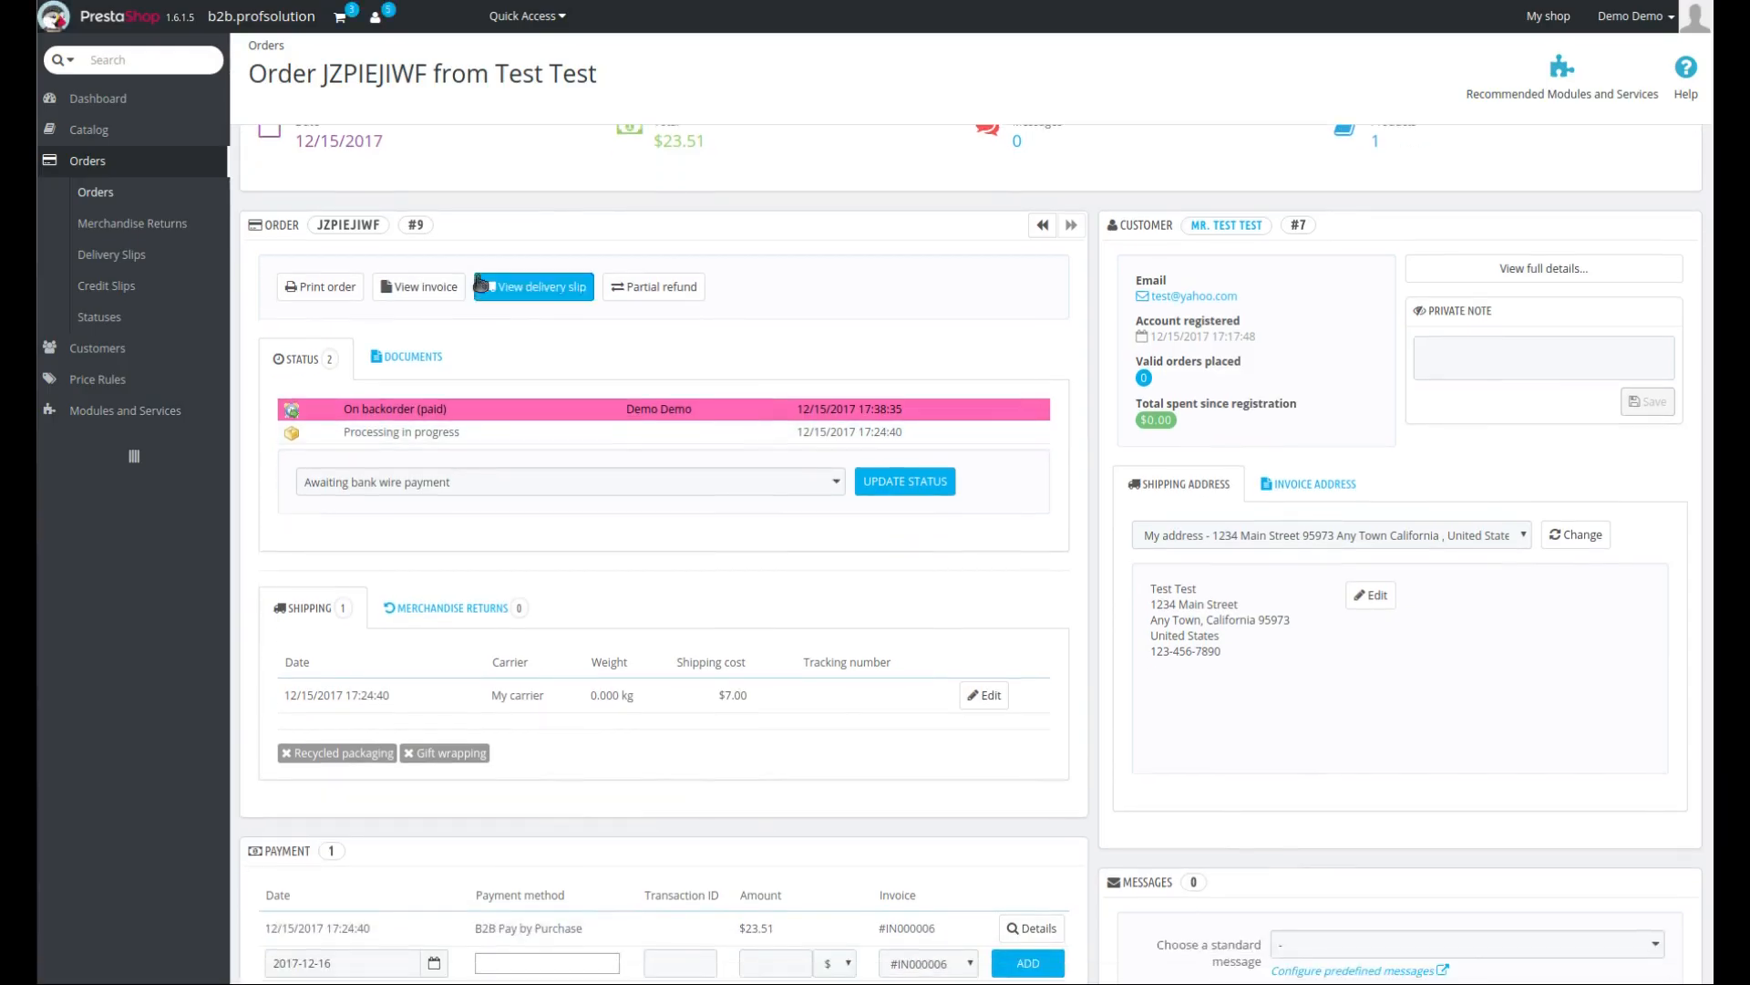
left_click(412, 356)
scroll(975, 455, "down", 3)
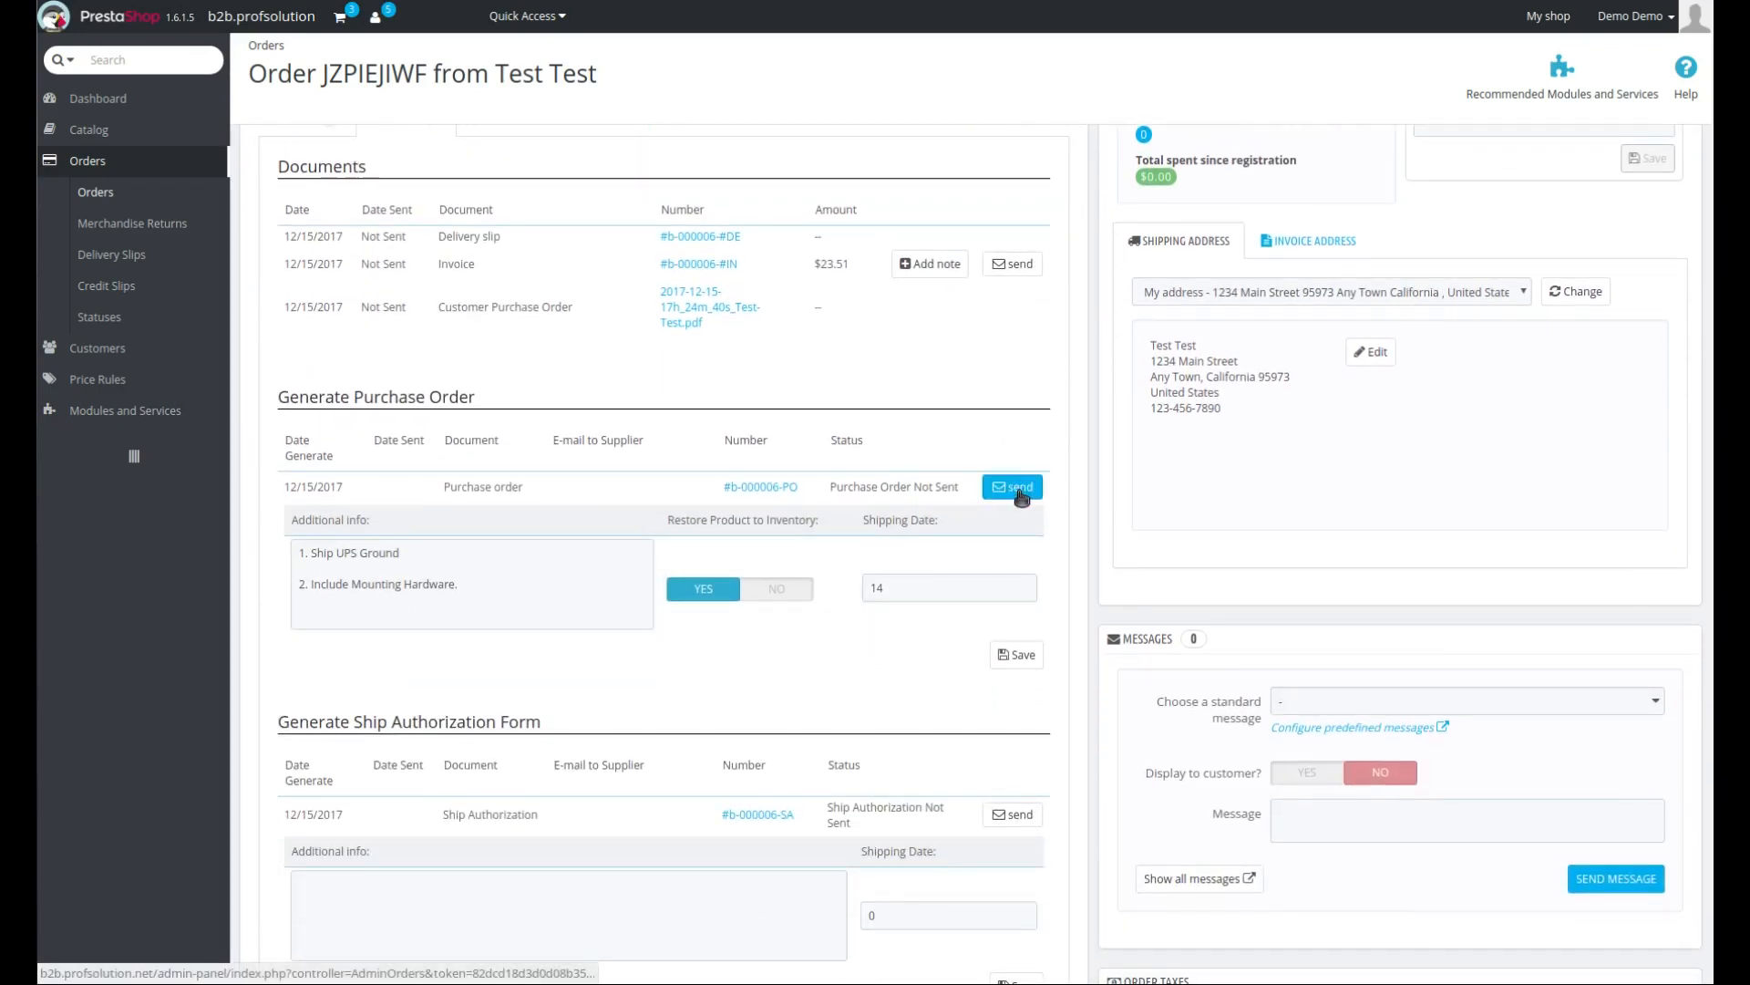
left_click(1014, 493)
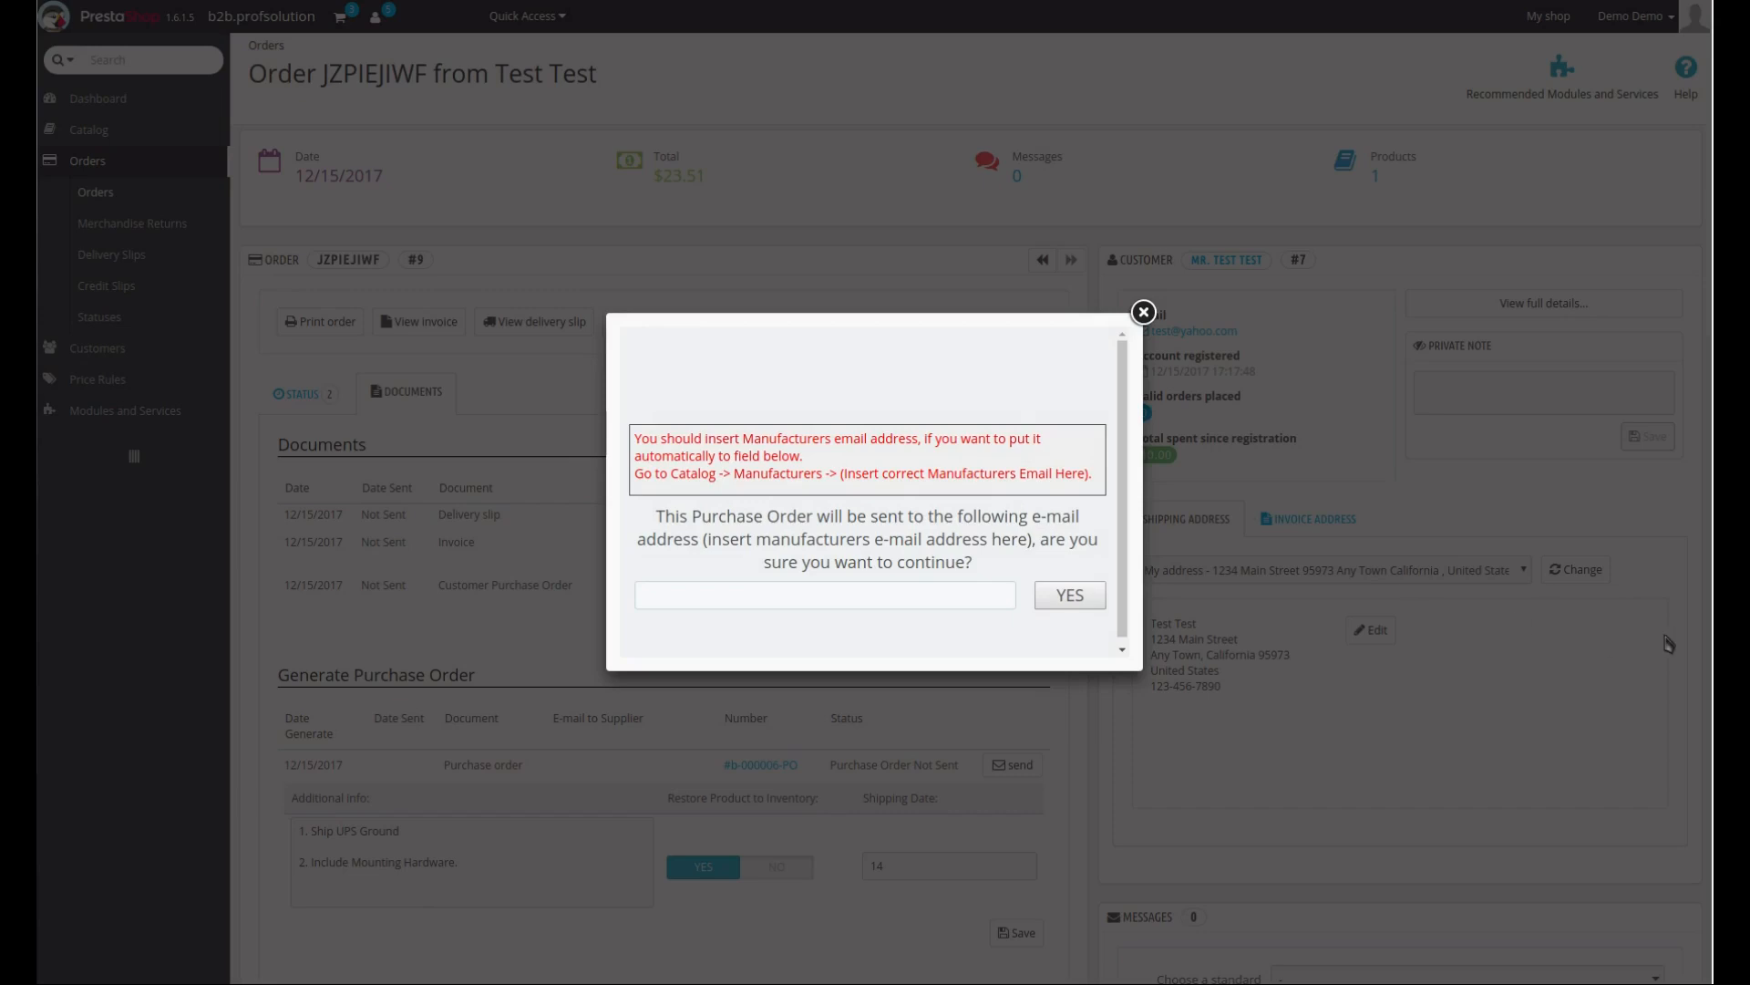
left_click(753, 593)
type("tes")
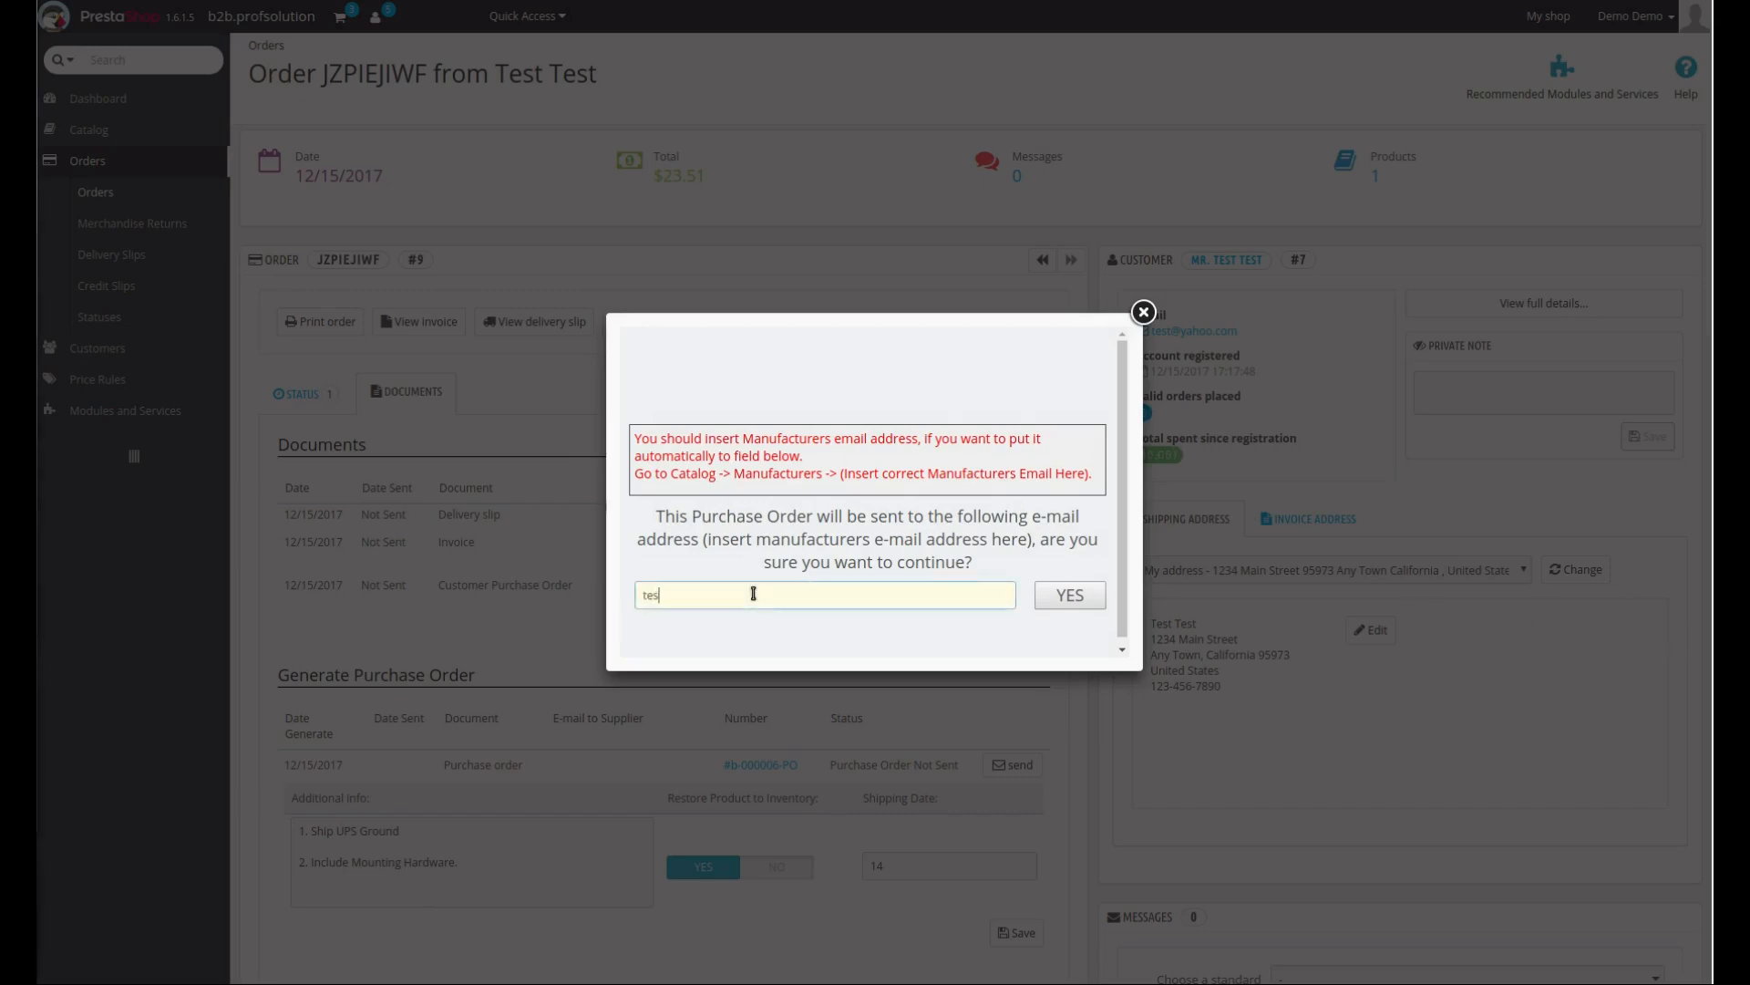
type("t@test.com")
scroll(1056, 596, "down", 1)
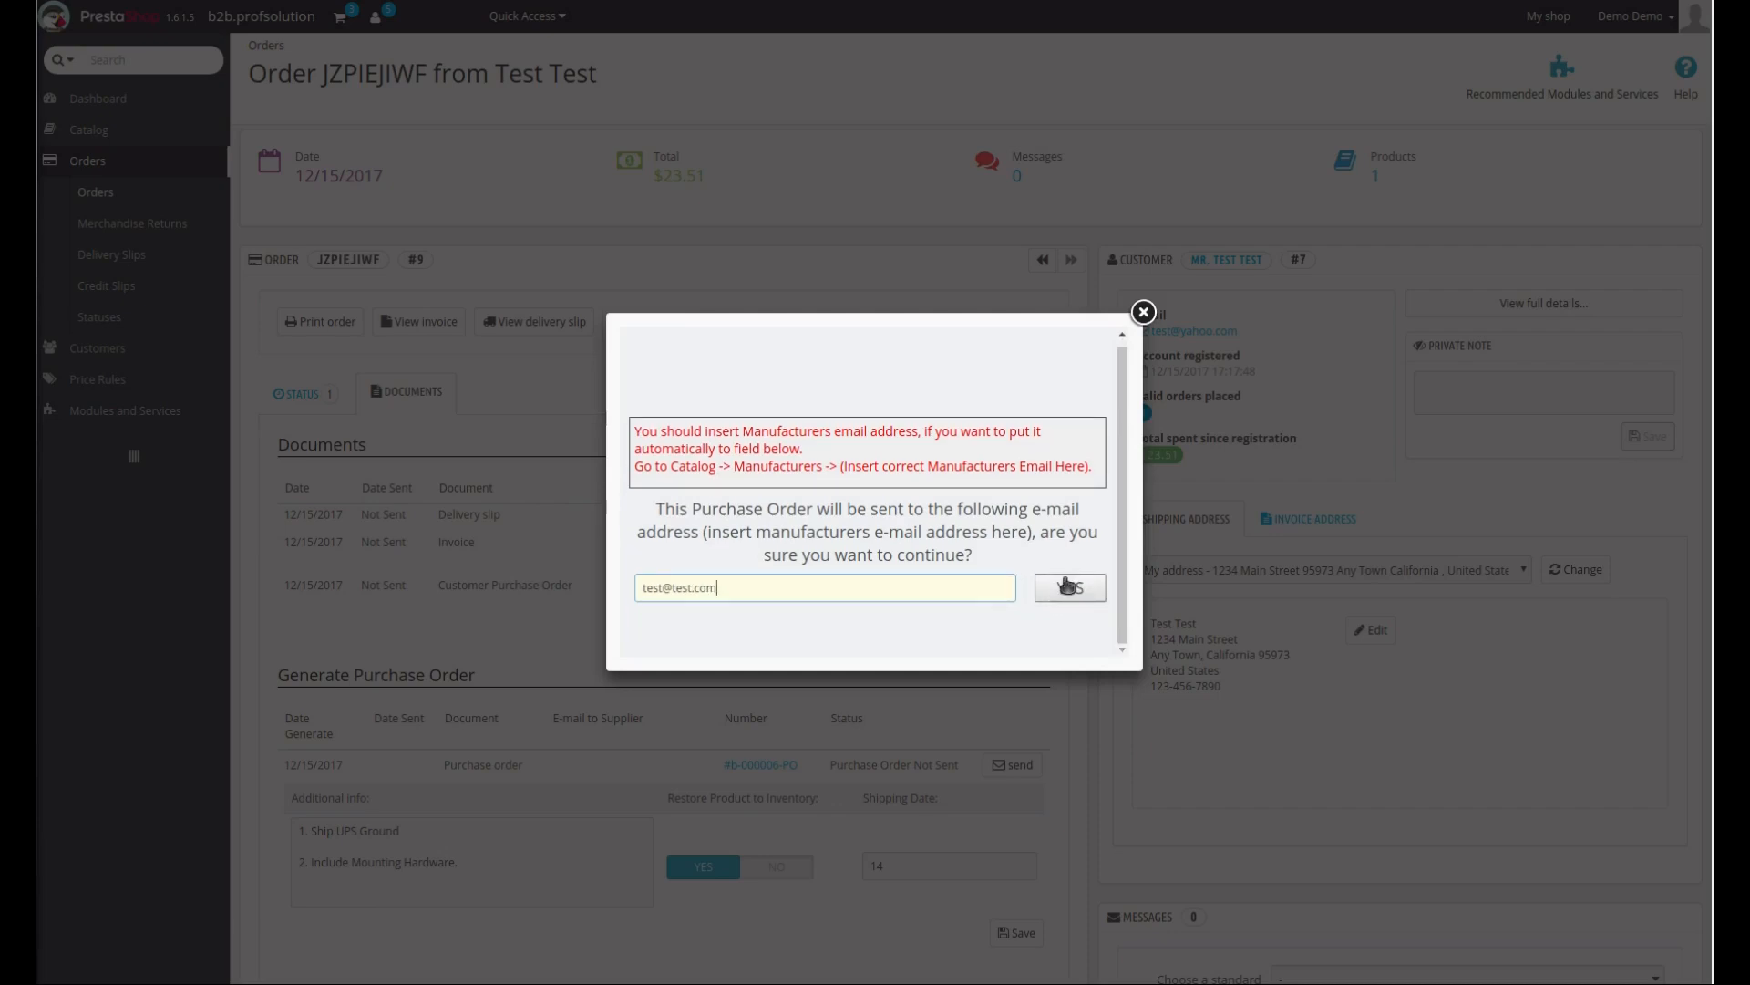
left_click(1143, 313)
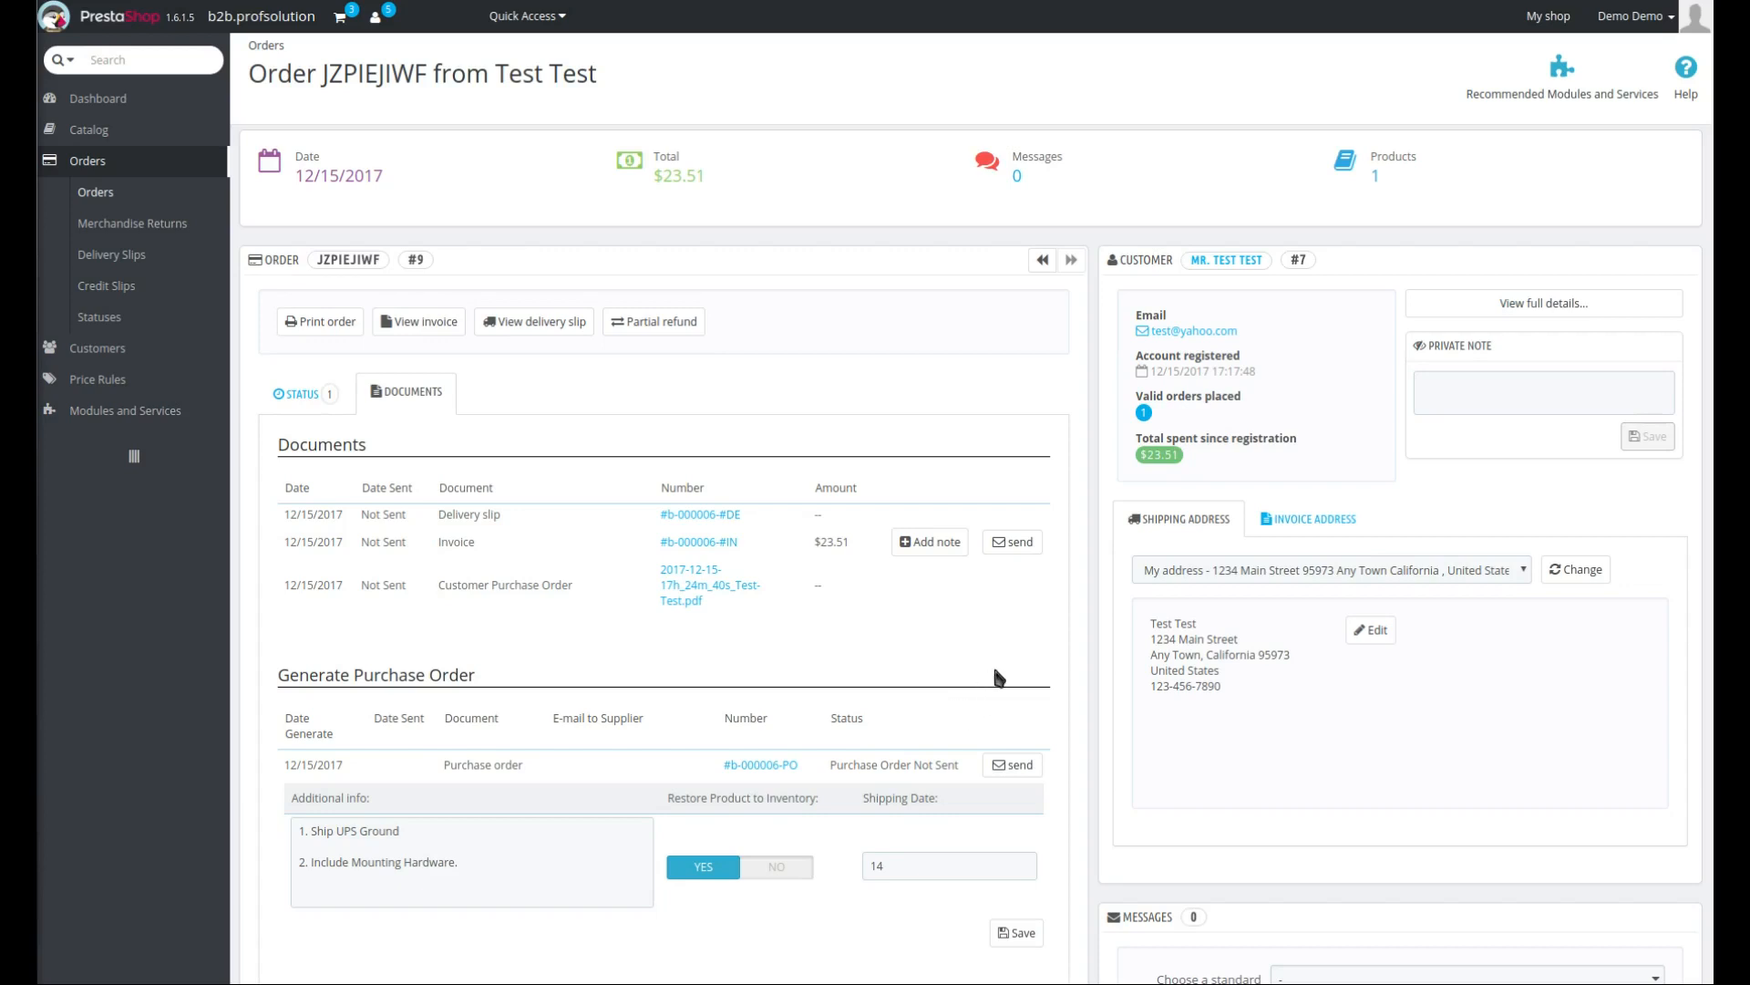
- Generate a ship authorization form for the order from its documents section
scroll(995, 676, "down", 2)
scroll(989, 685, "down", 2)
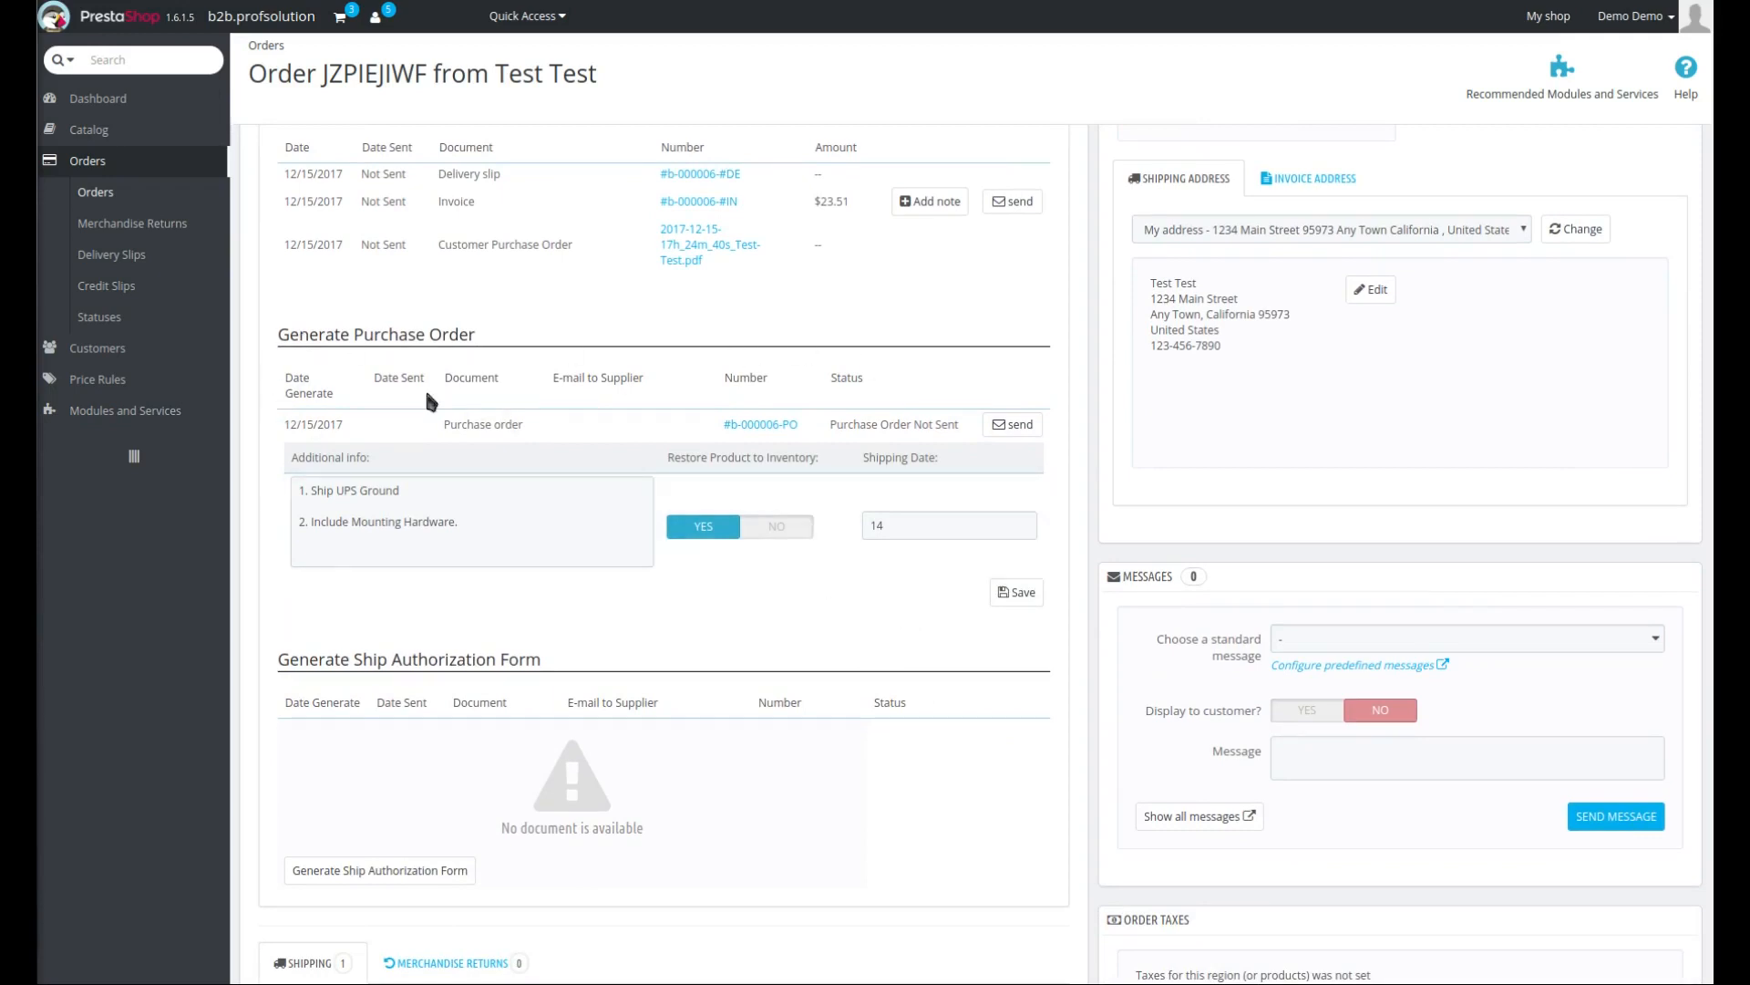
scroll(441, 799, "down", 3)
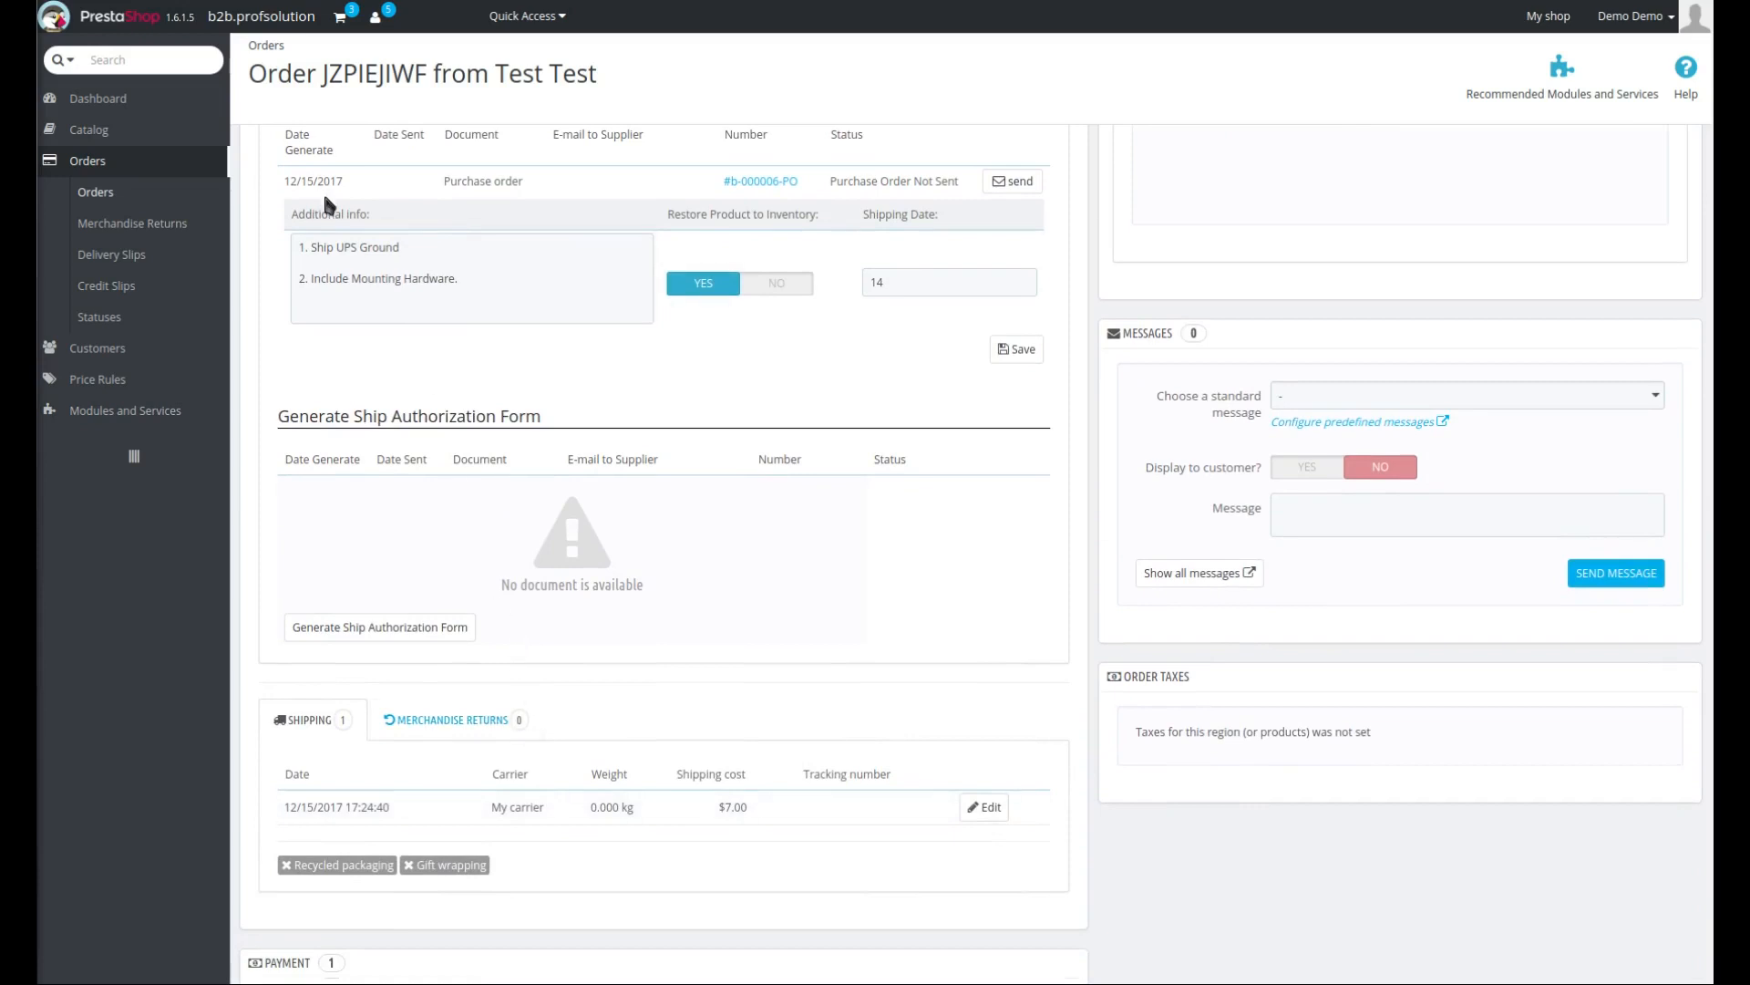
scroll(392, 358, "up", 1)
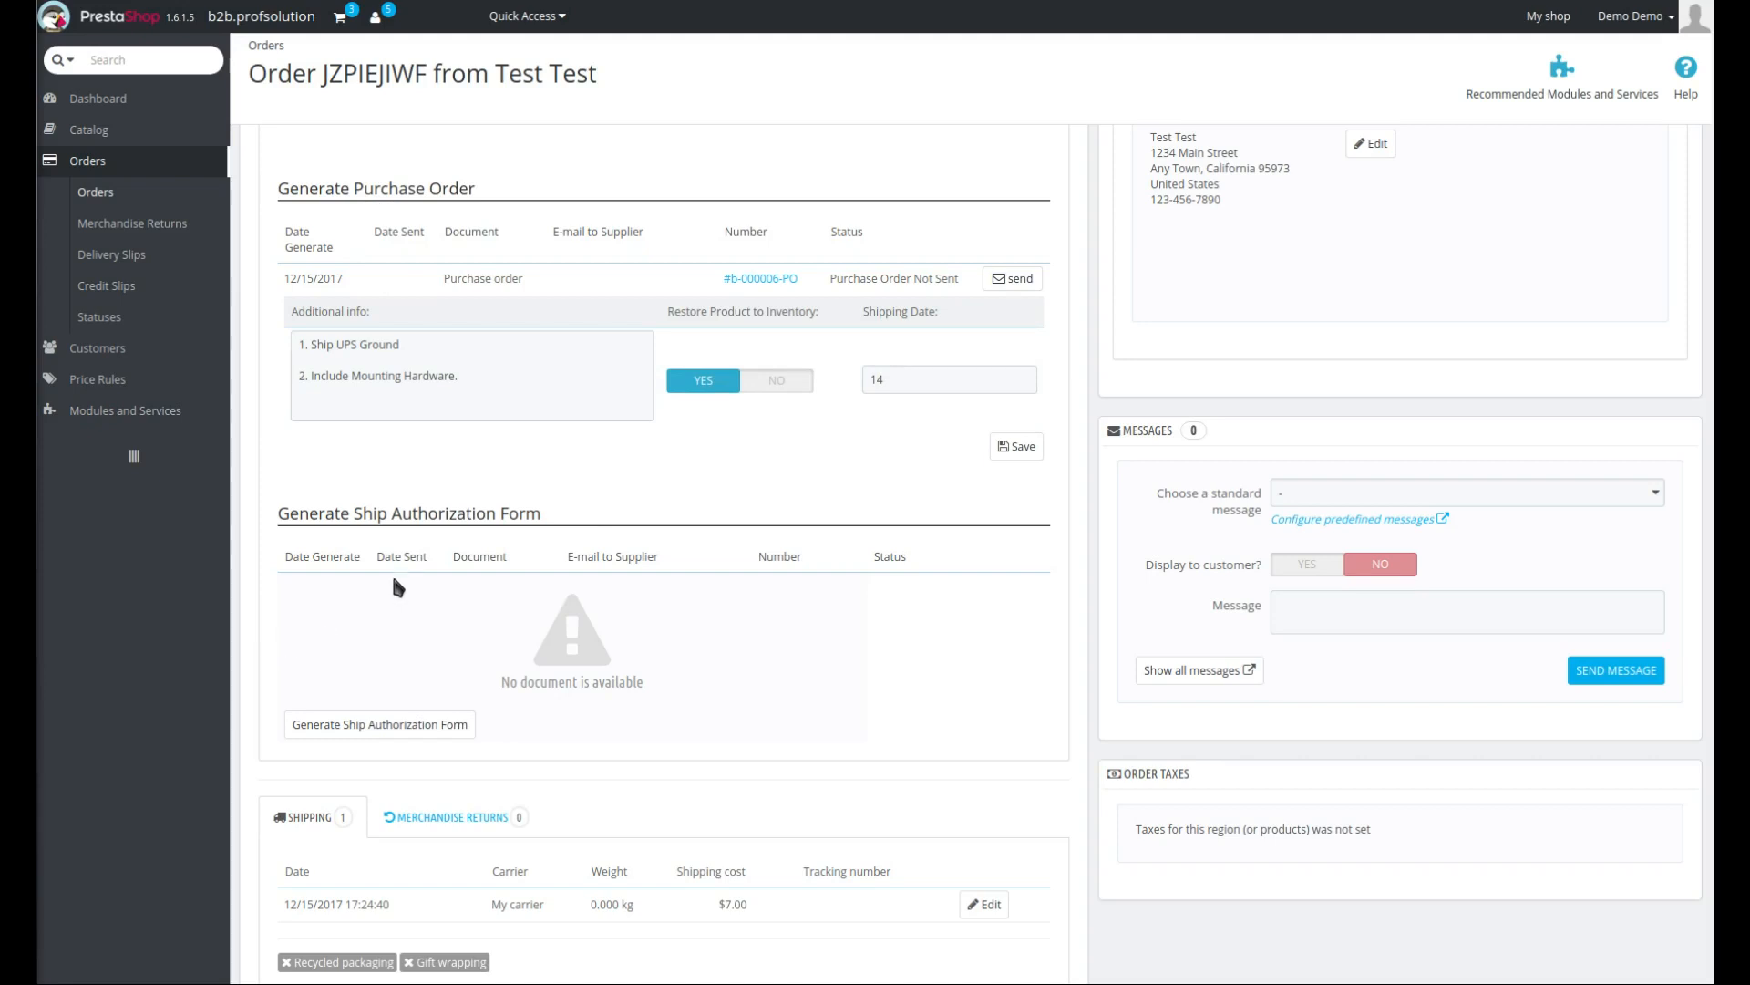
left_click(357, 732)
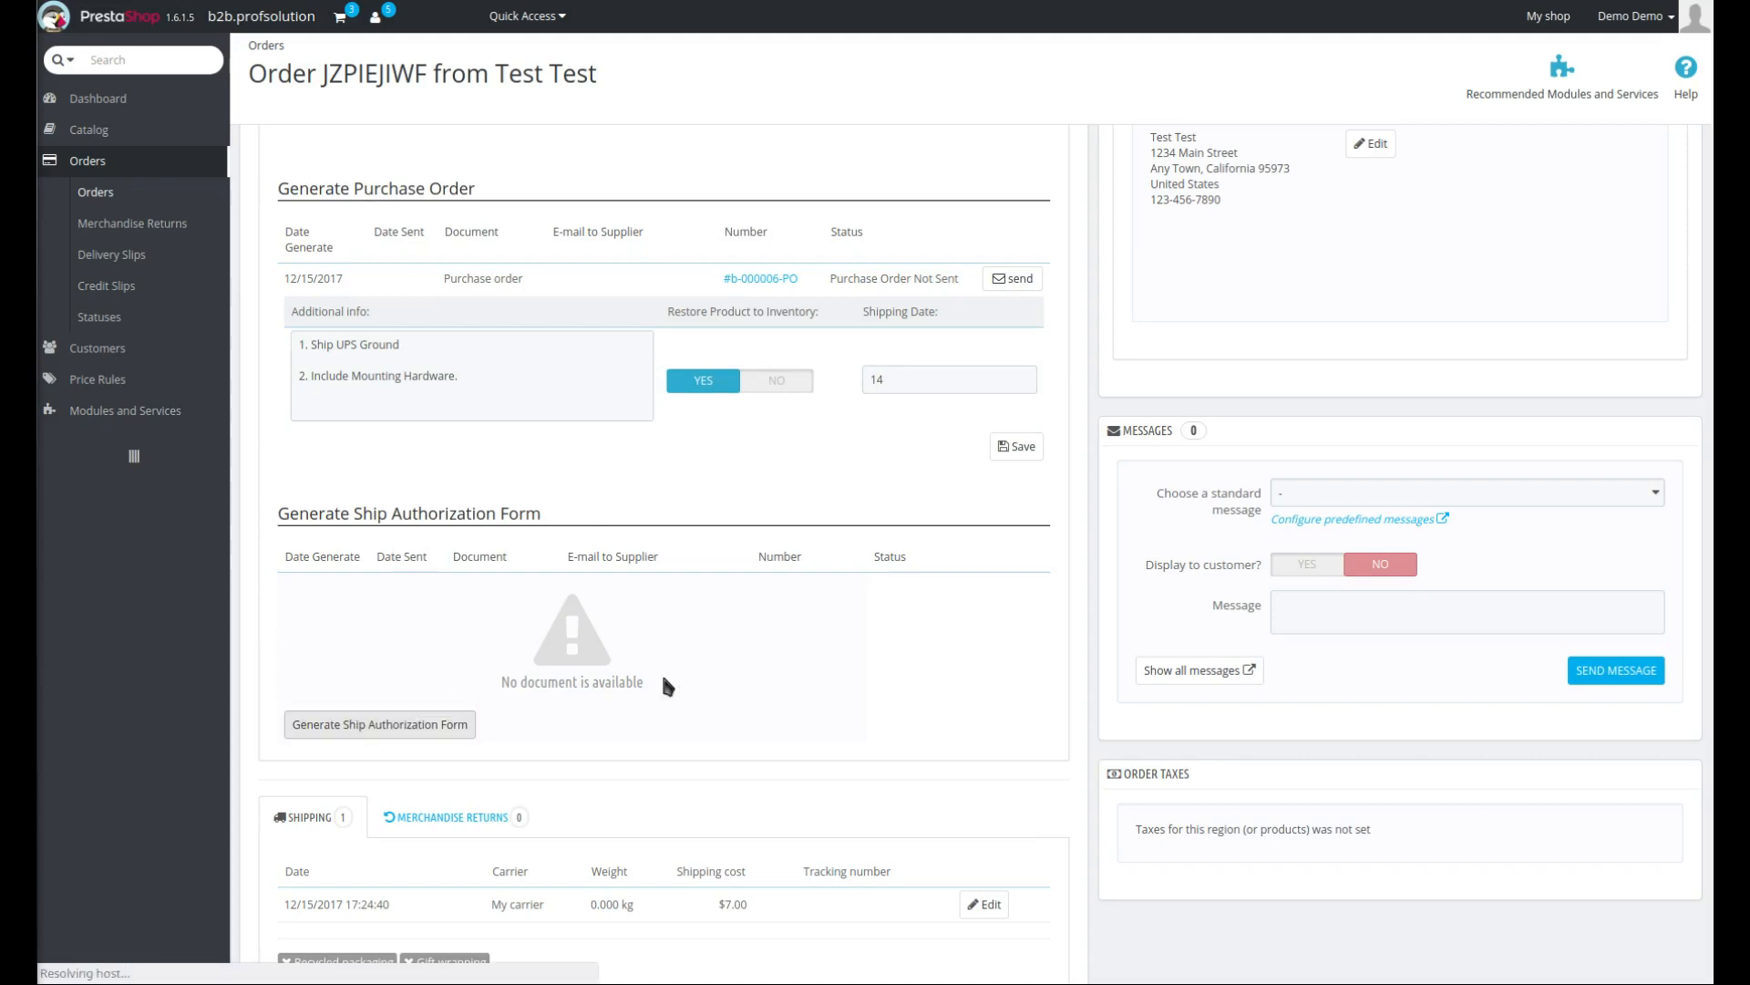
left_click(423, 410)
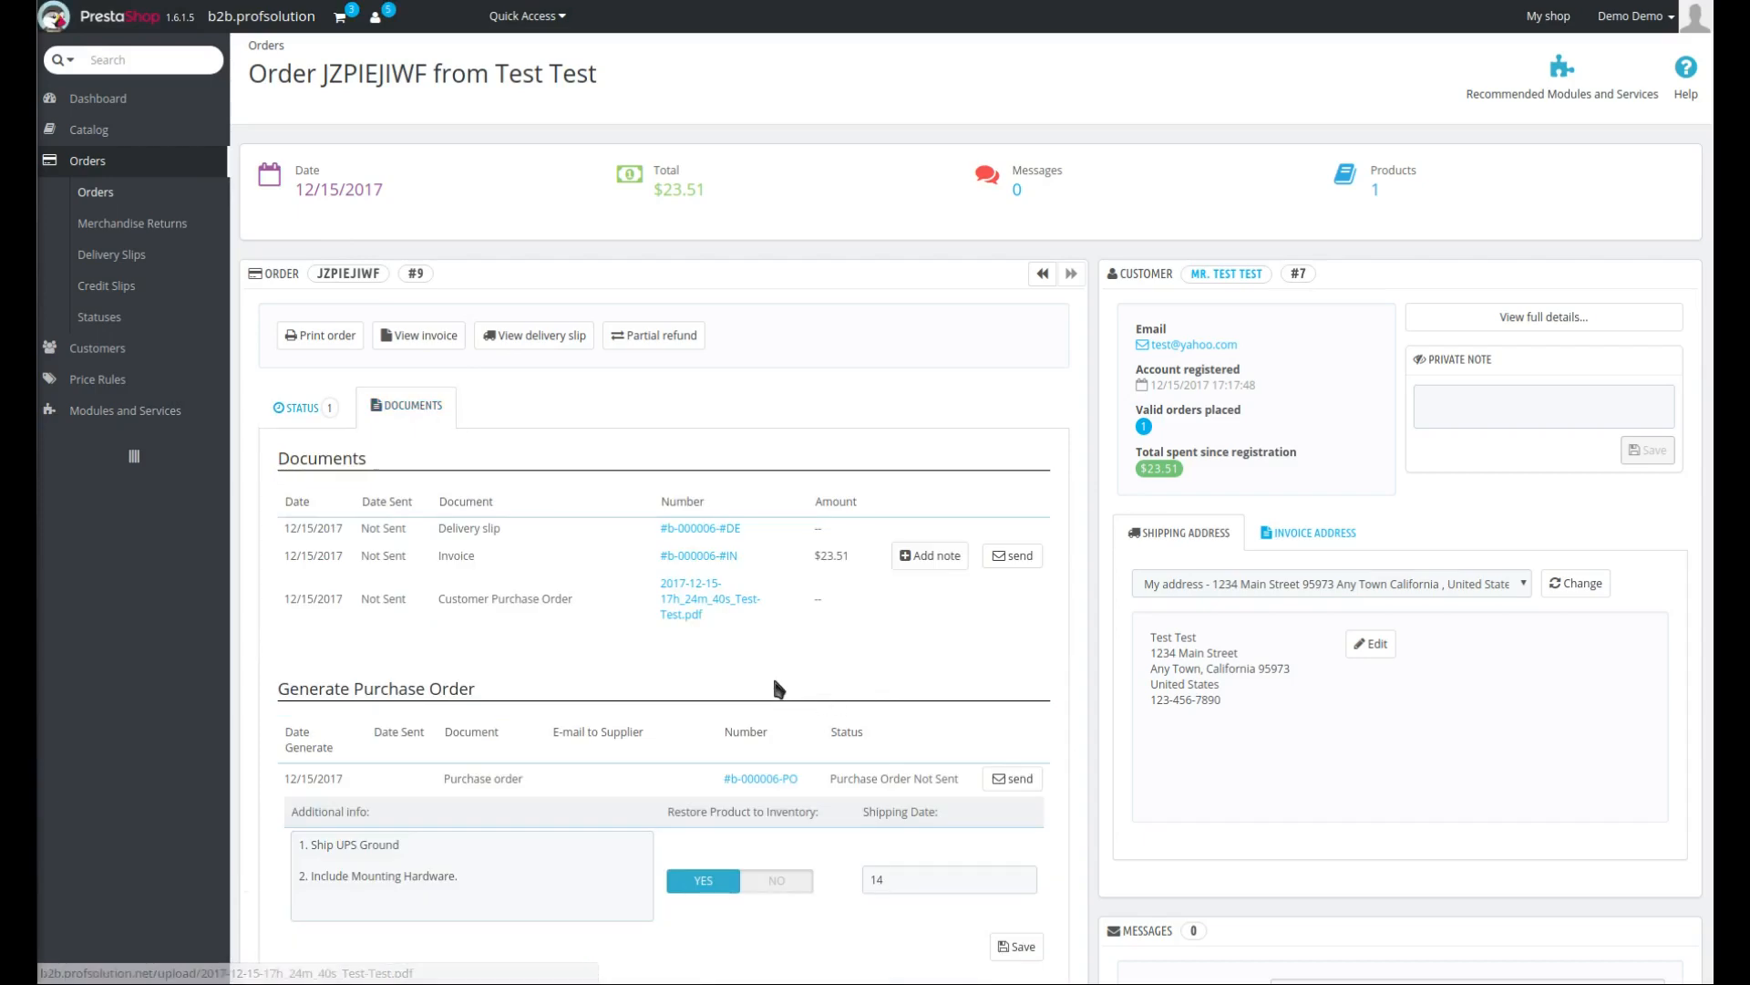
scroll(592, 580, "down", 1)
scroll(538, 499, "down", 3)
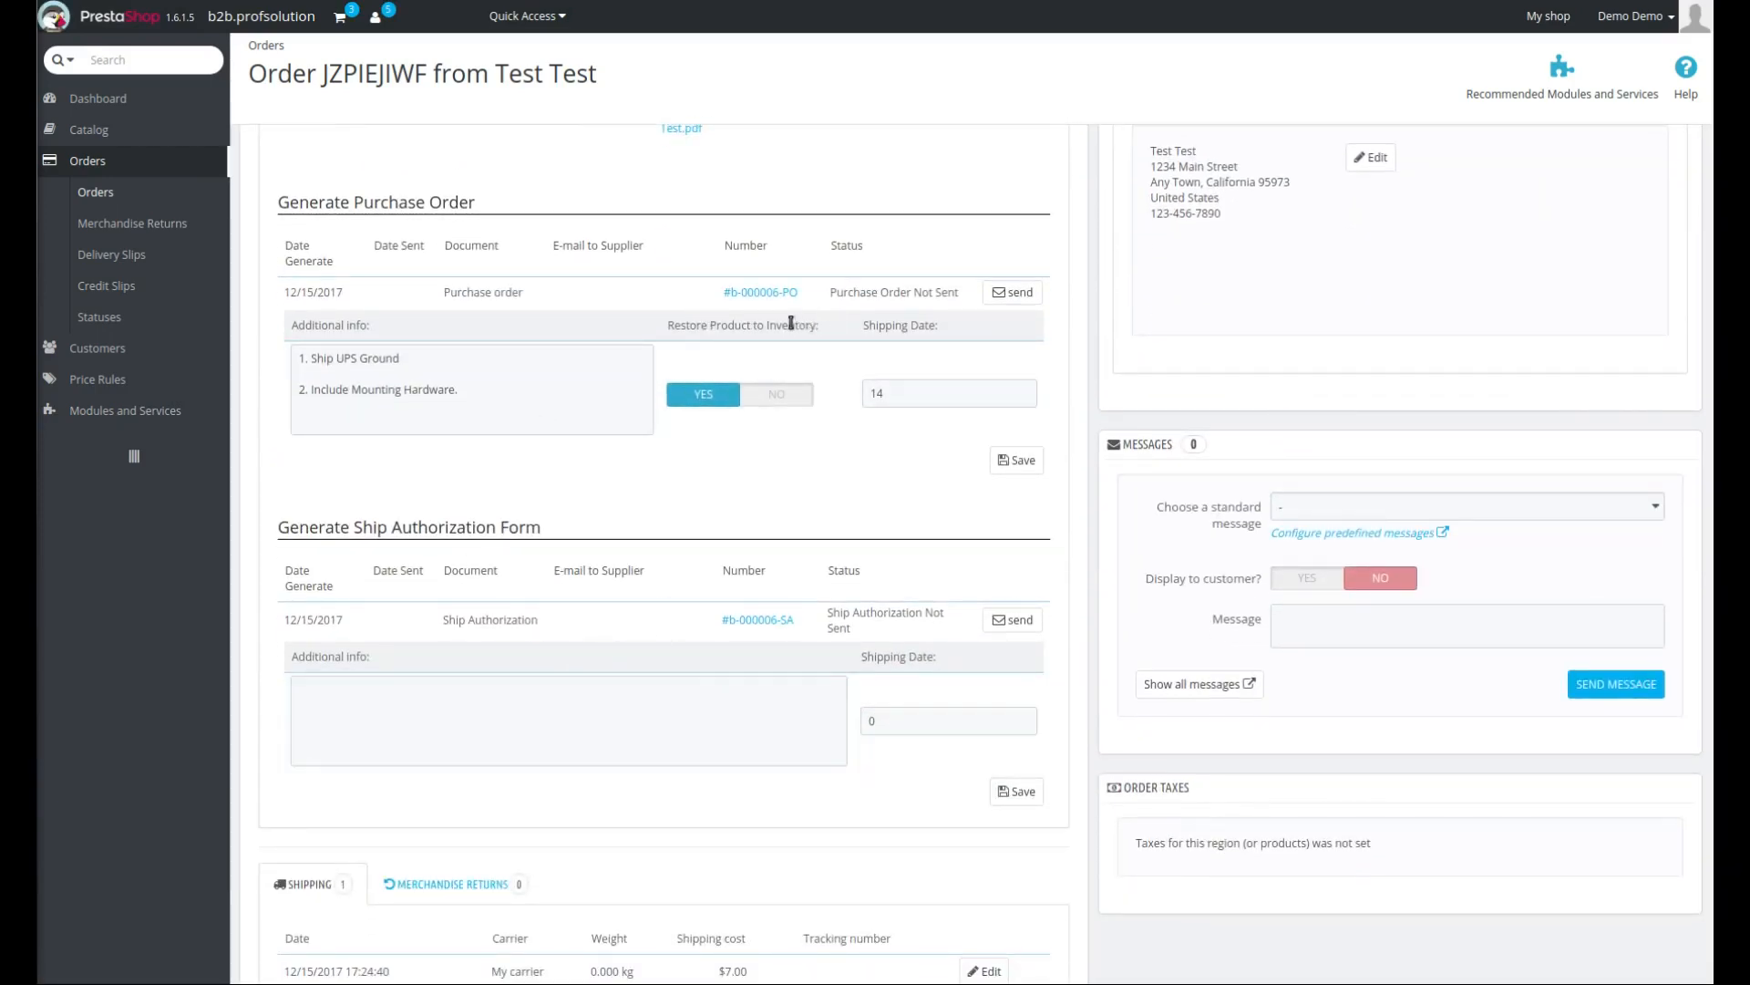
left_click(831, 701)
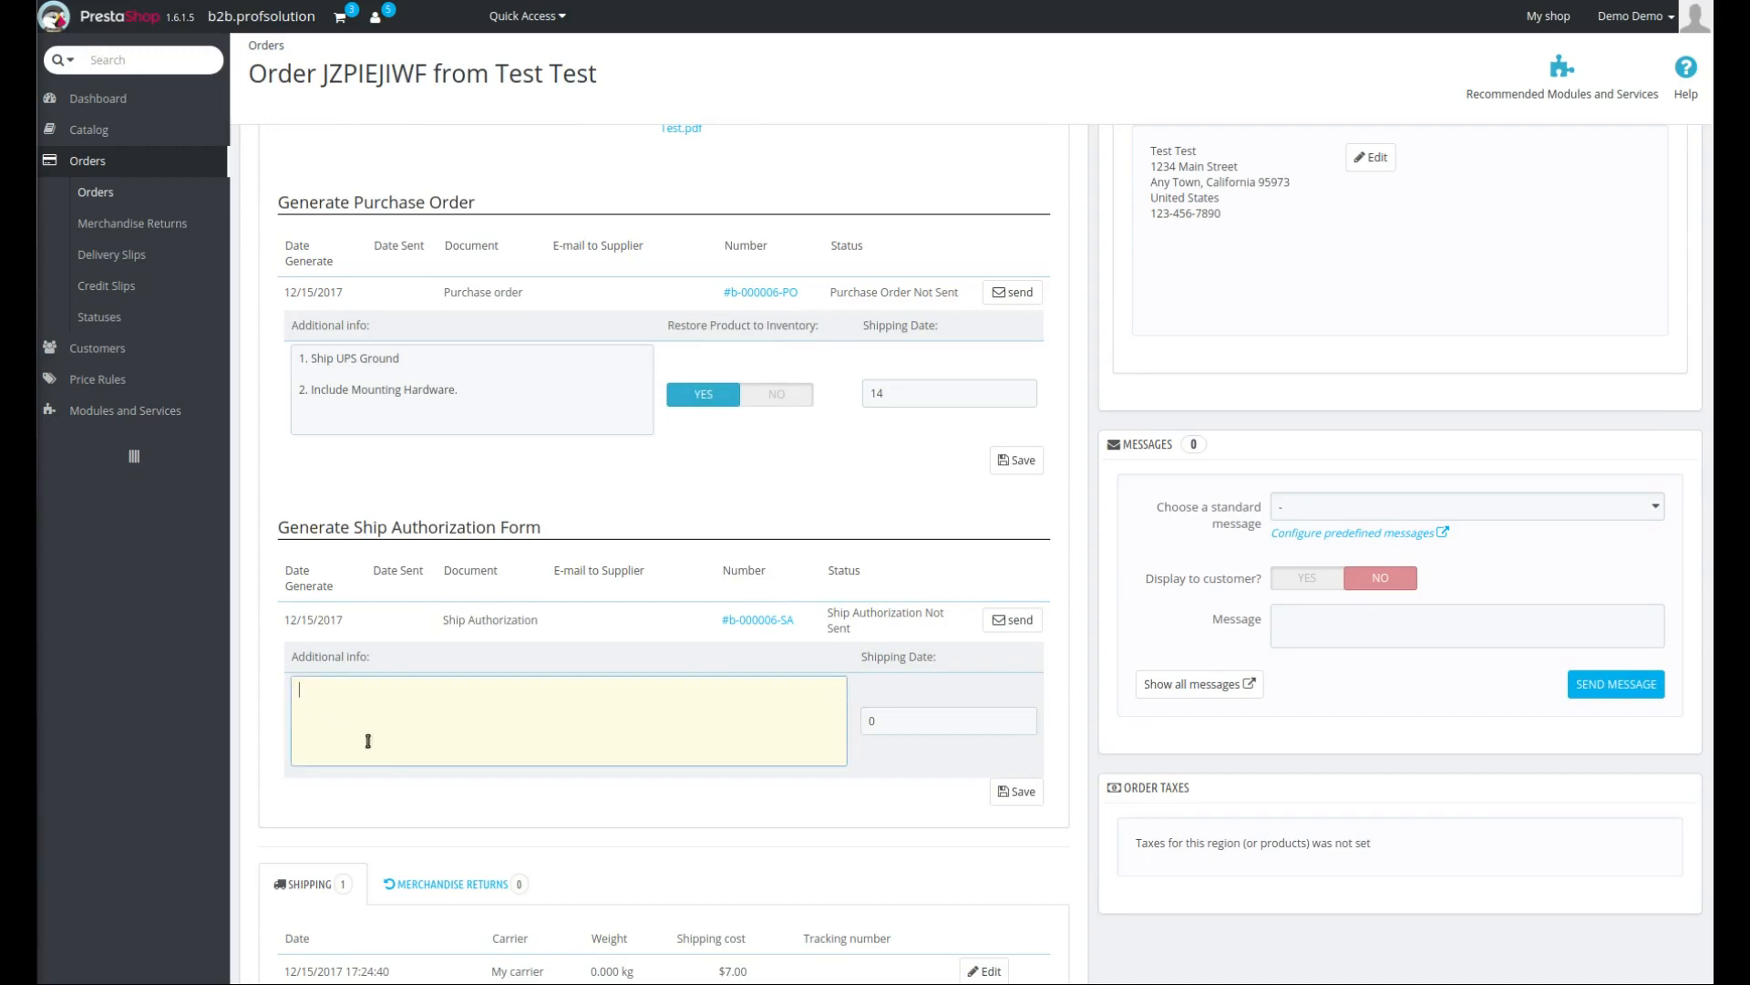
left_click(920, 730)
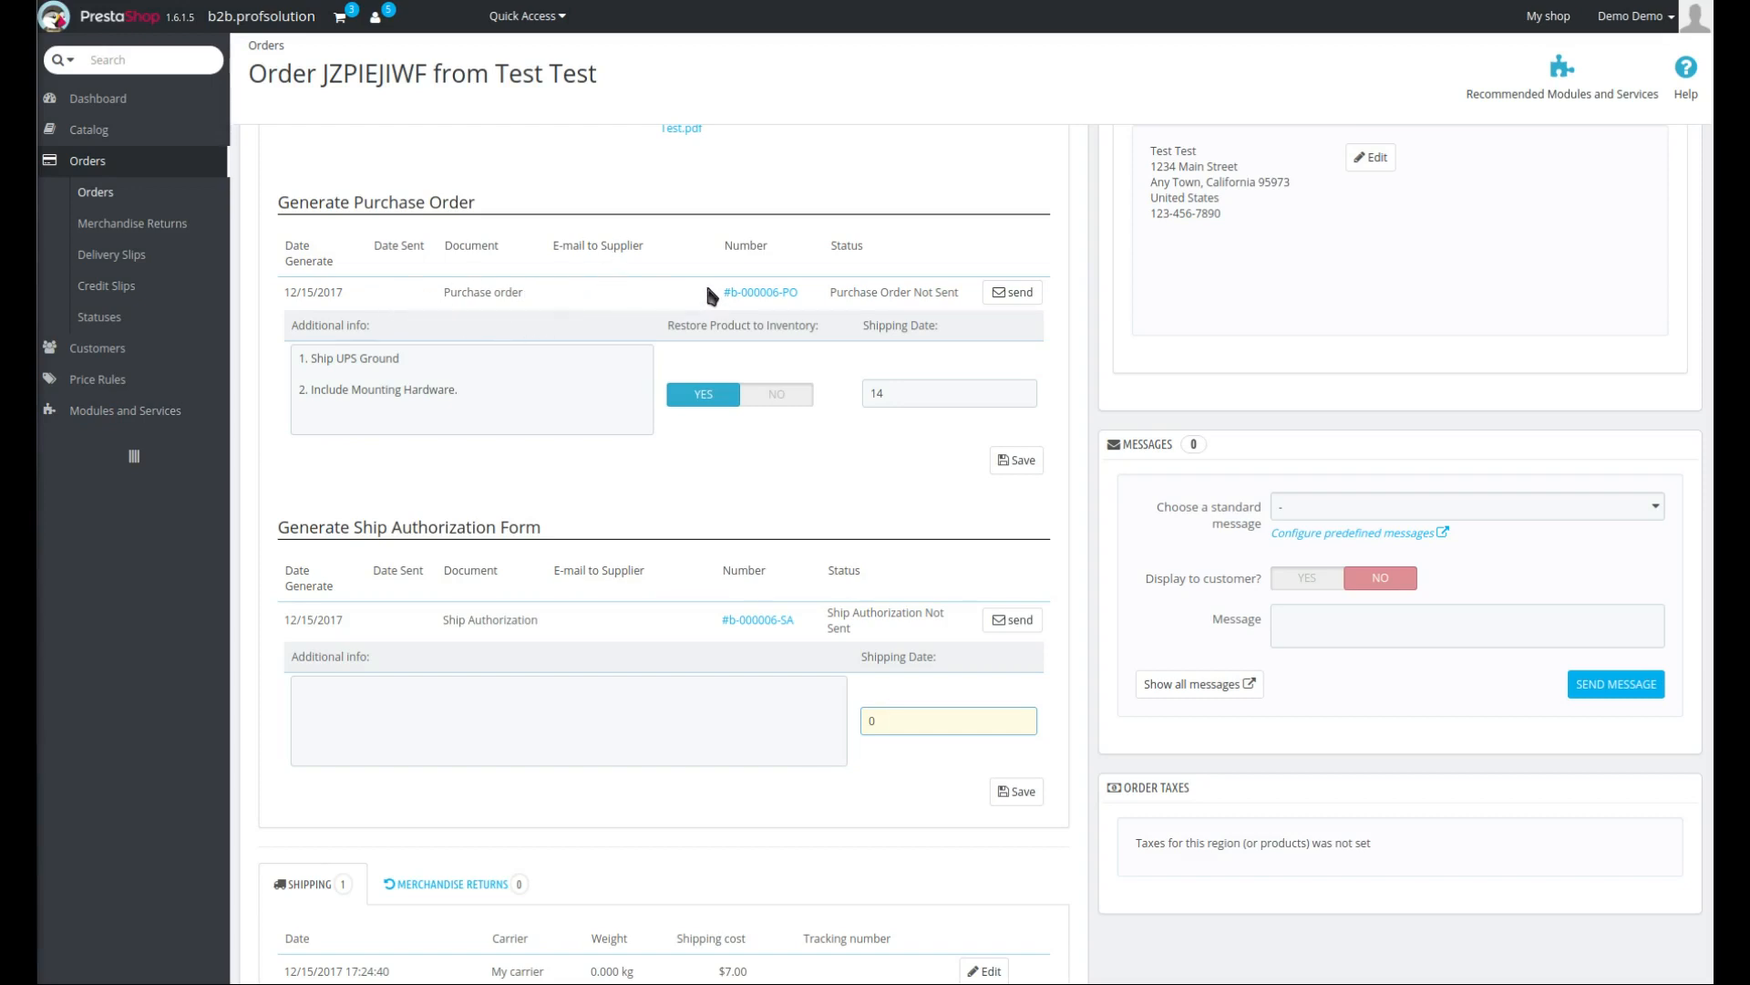
- Change the order's status to On backorder (paid) and update it
scroll(671, 403, "up", 1)
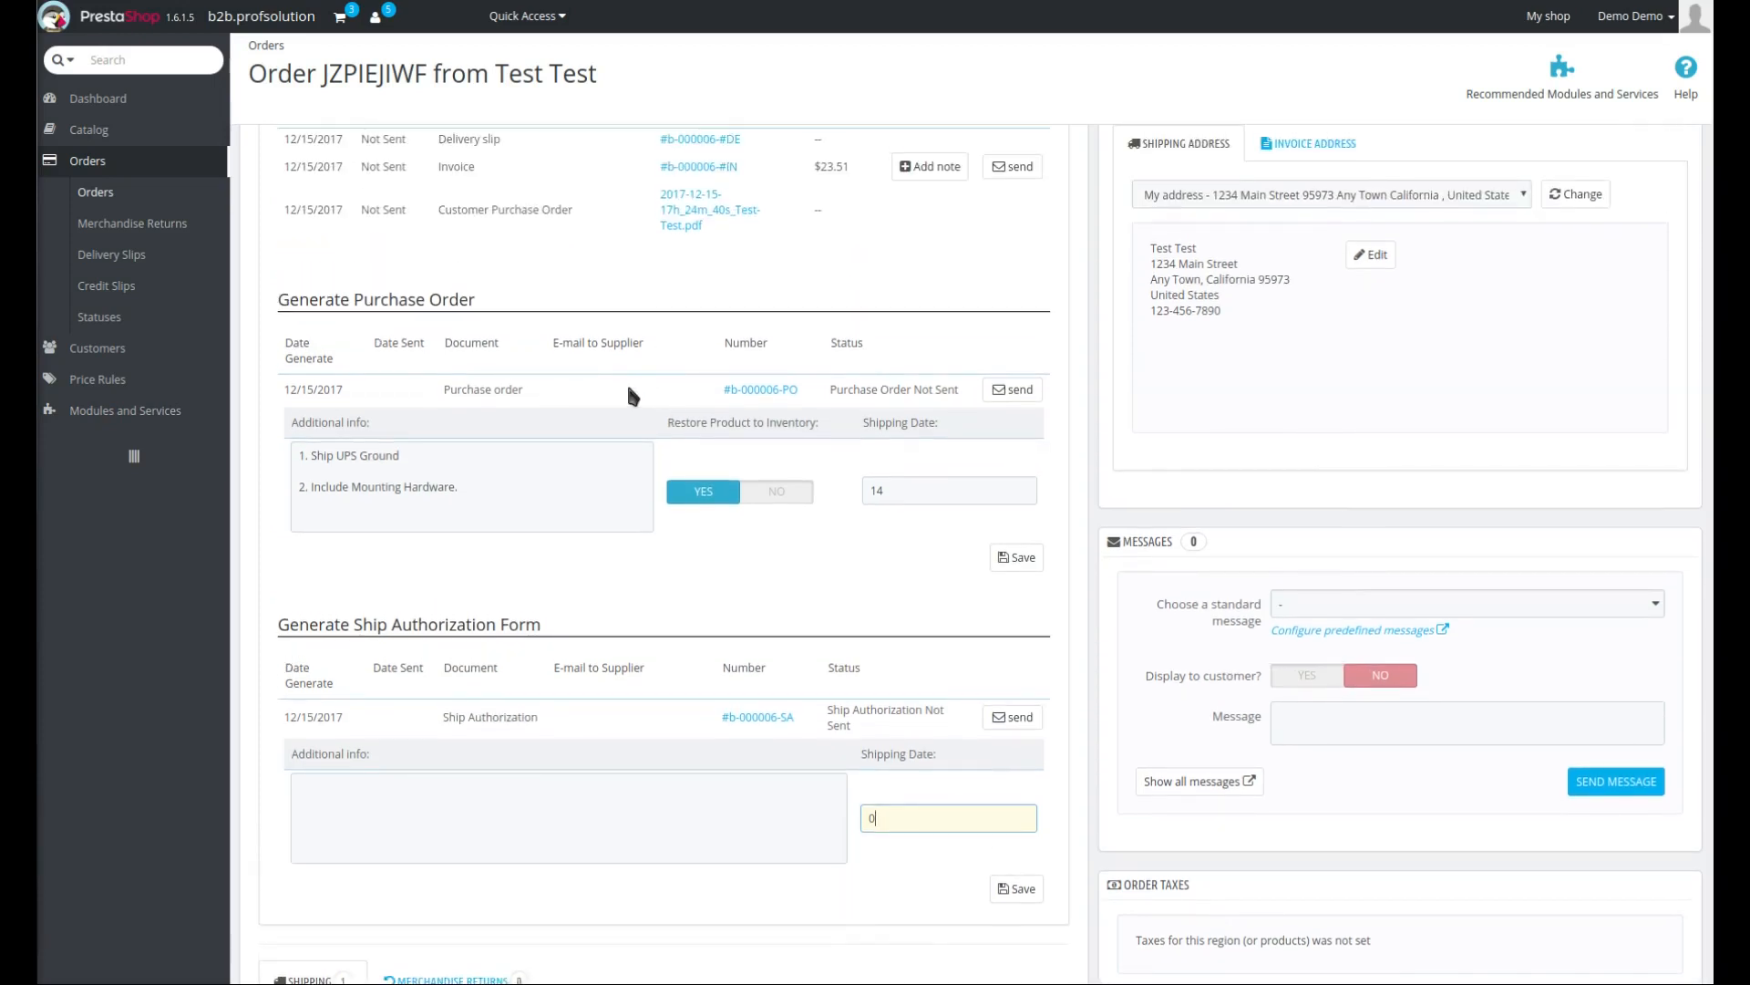
scroll(628, 394, "up", 3)
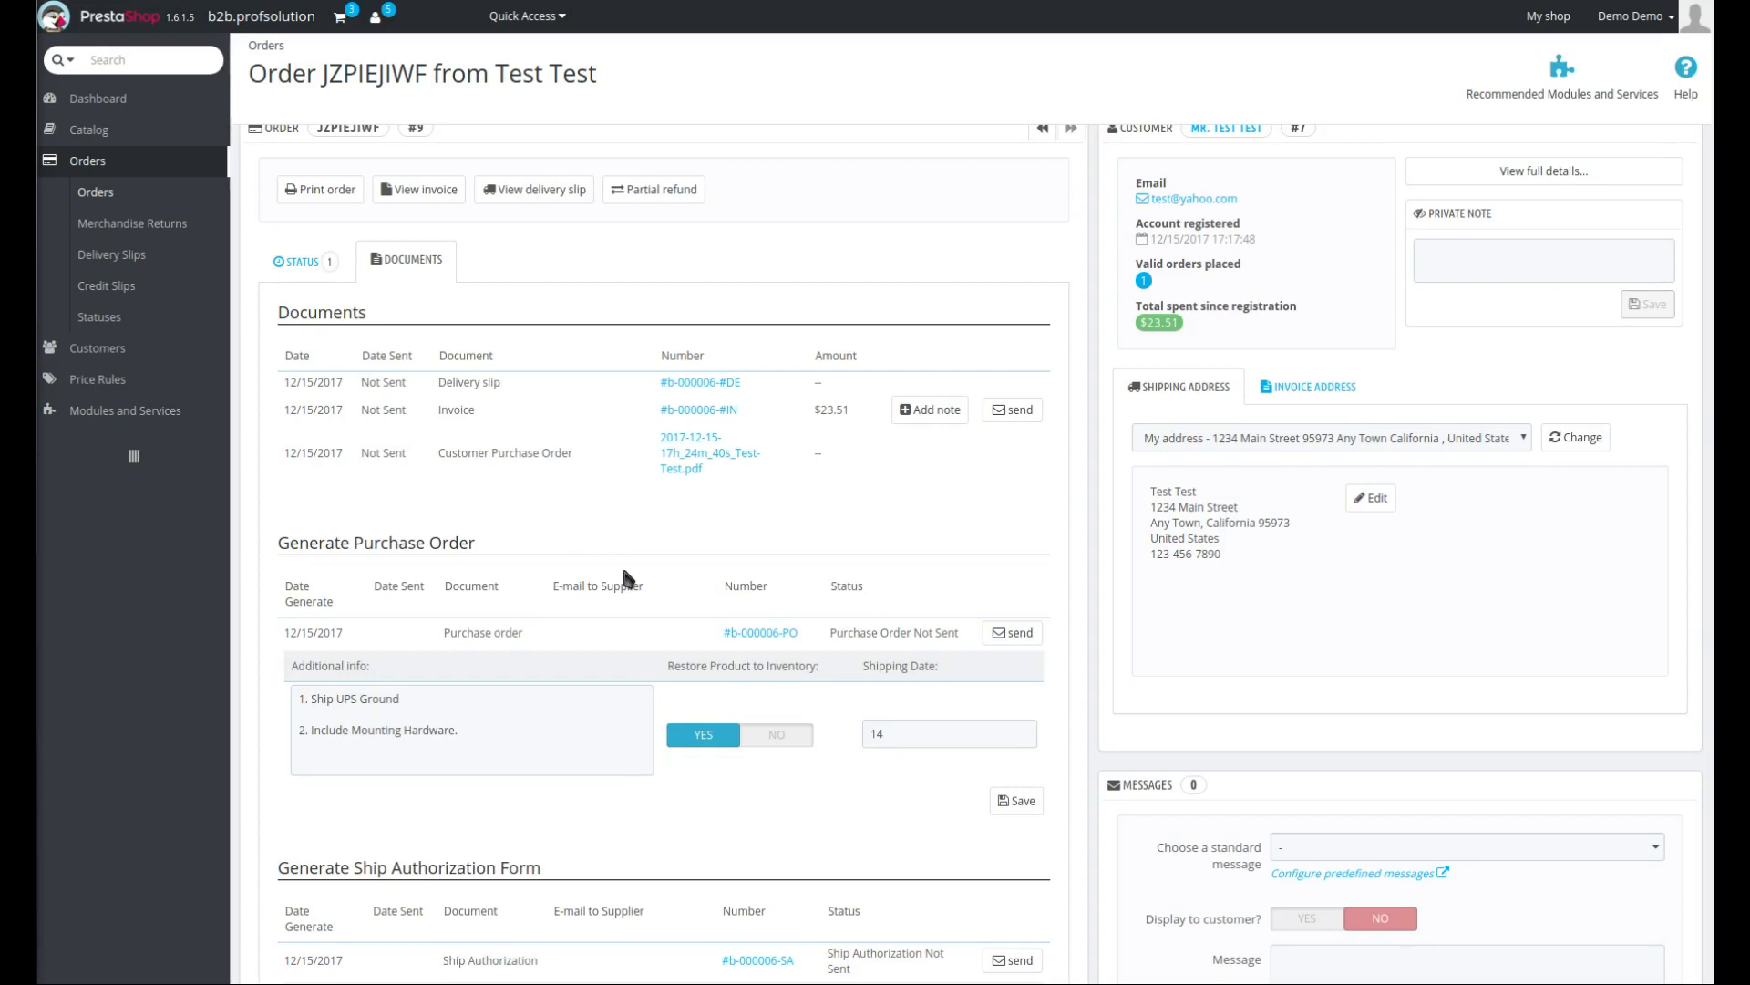
left_click(297, 268)
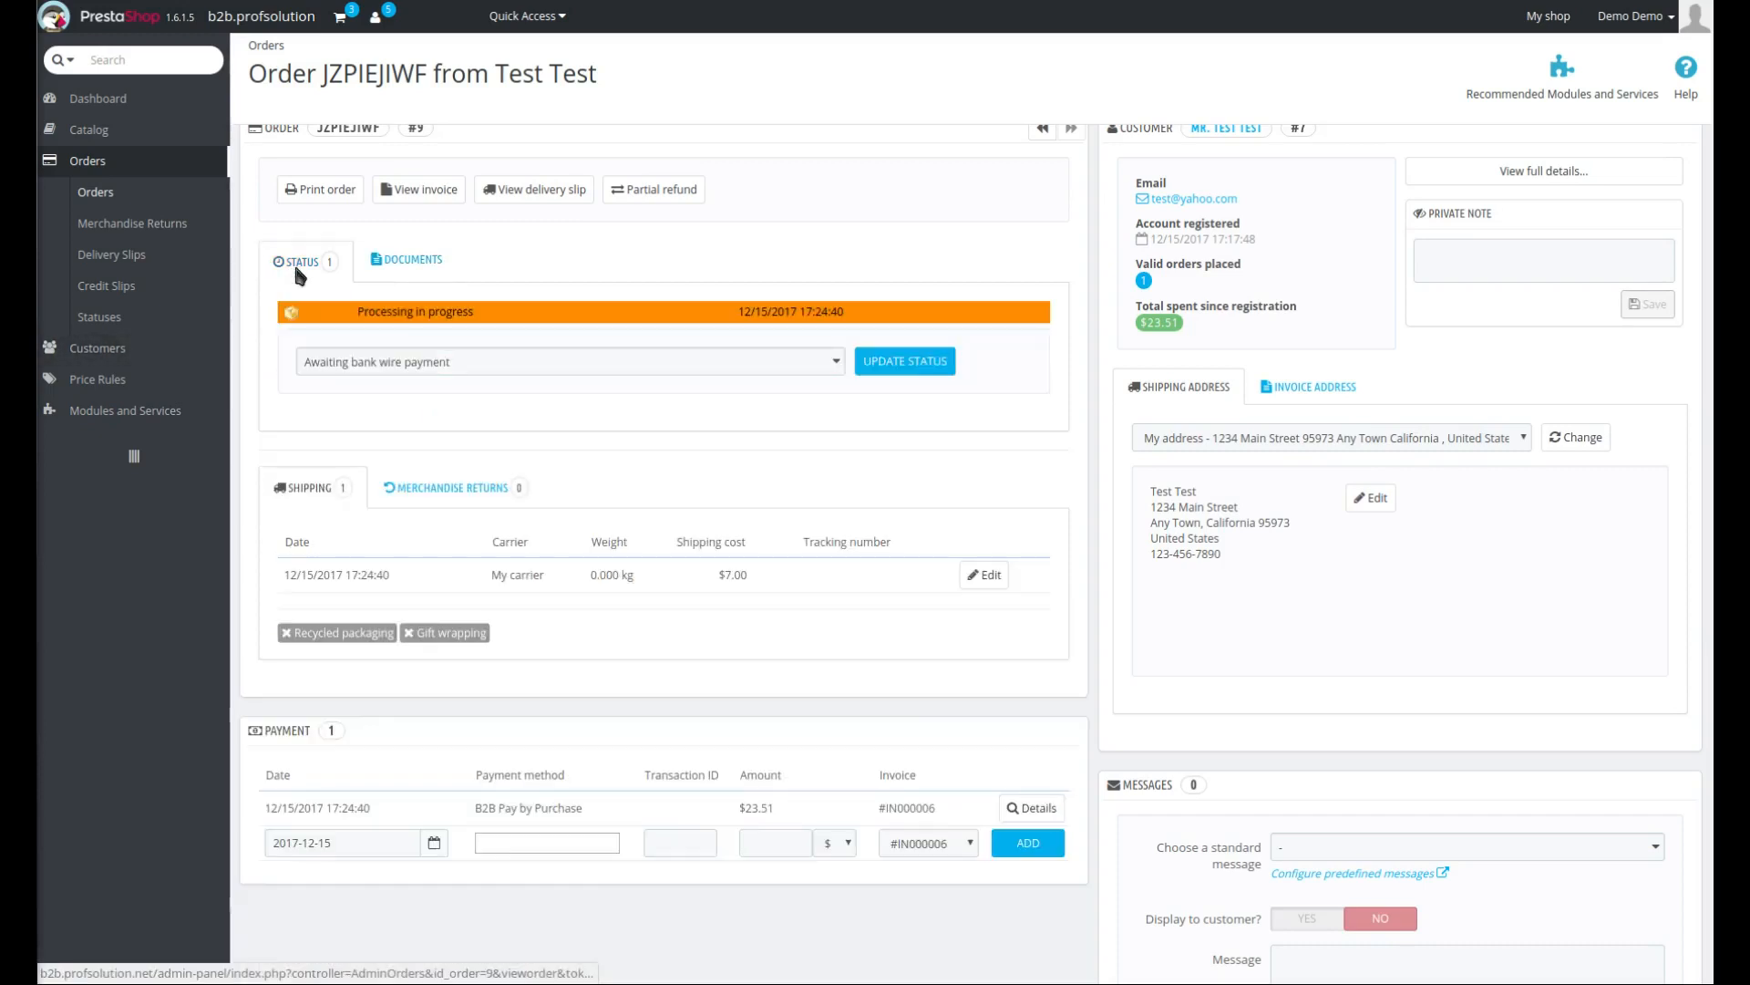
left_click(574, 365)
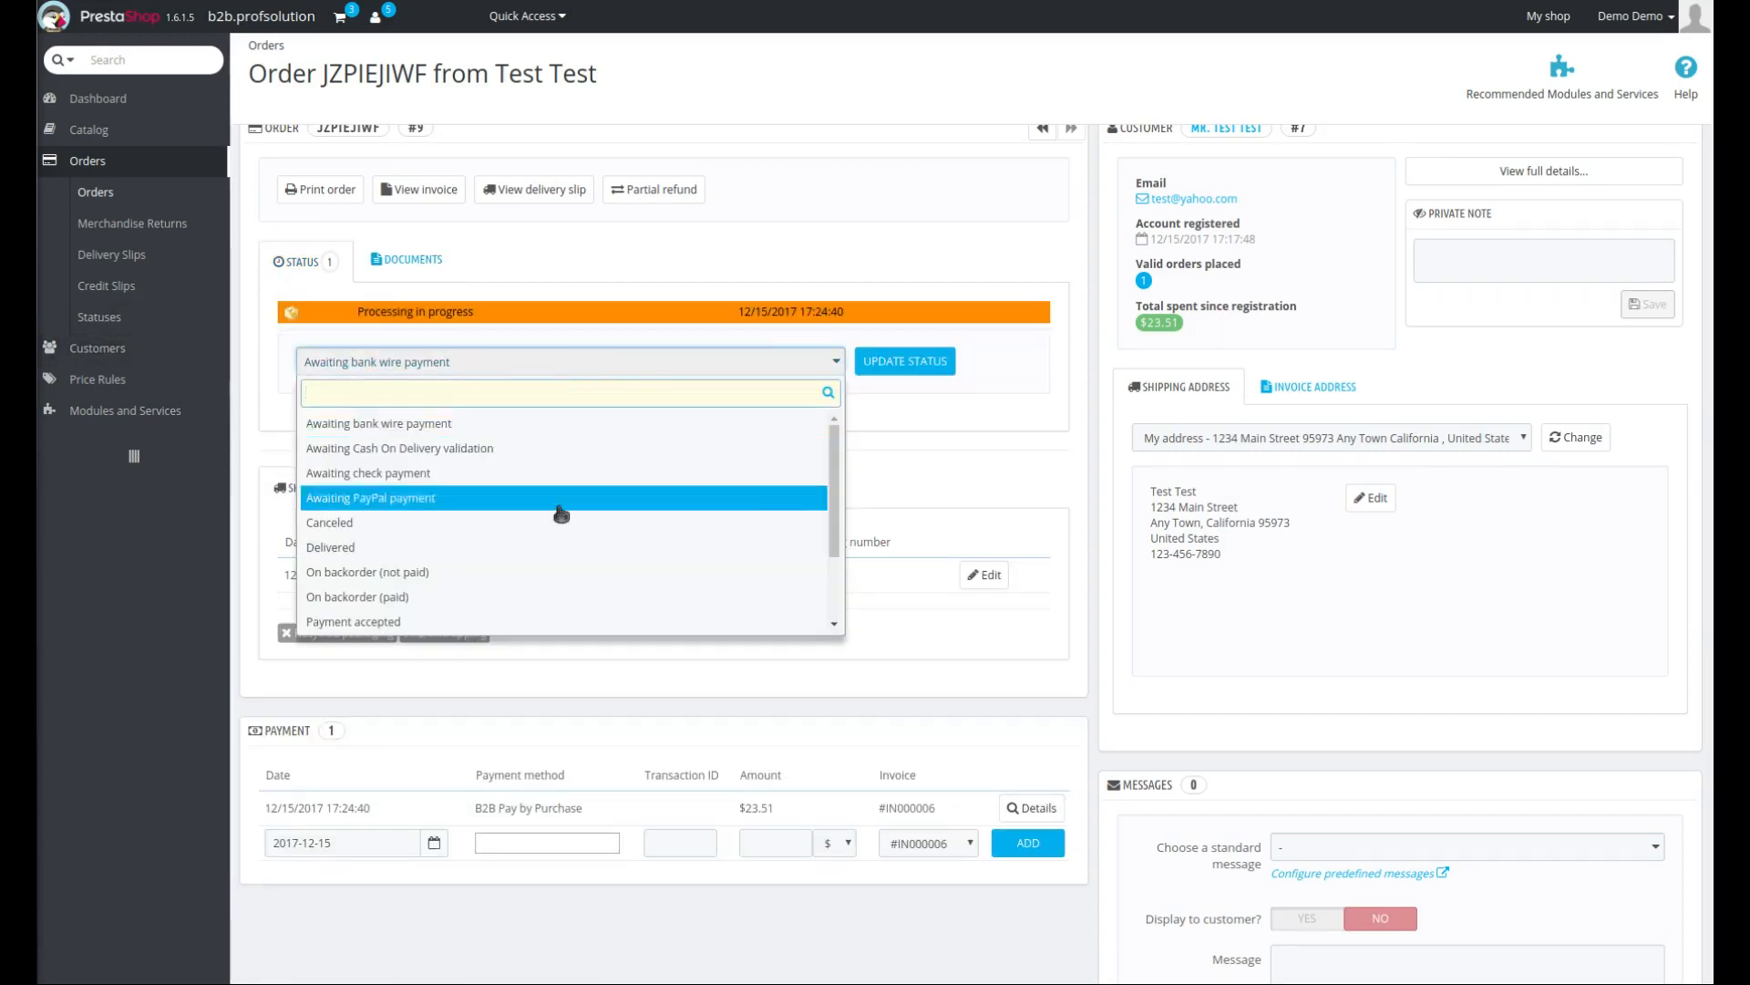
scroll(510, 638, "up", 2)
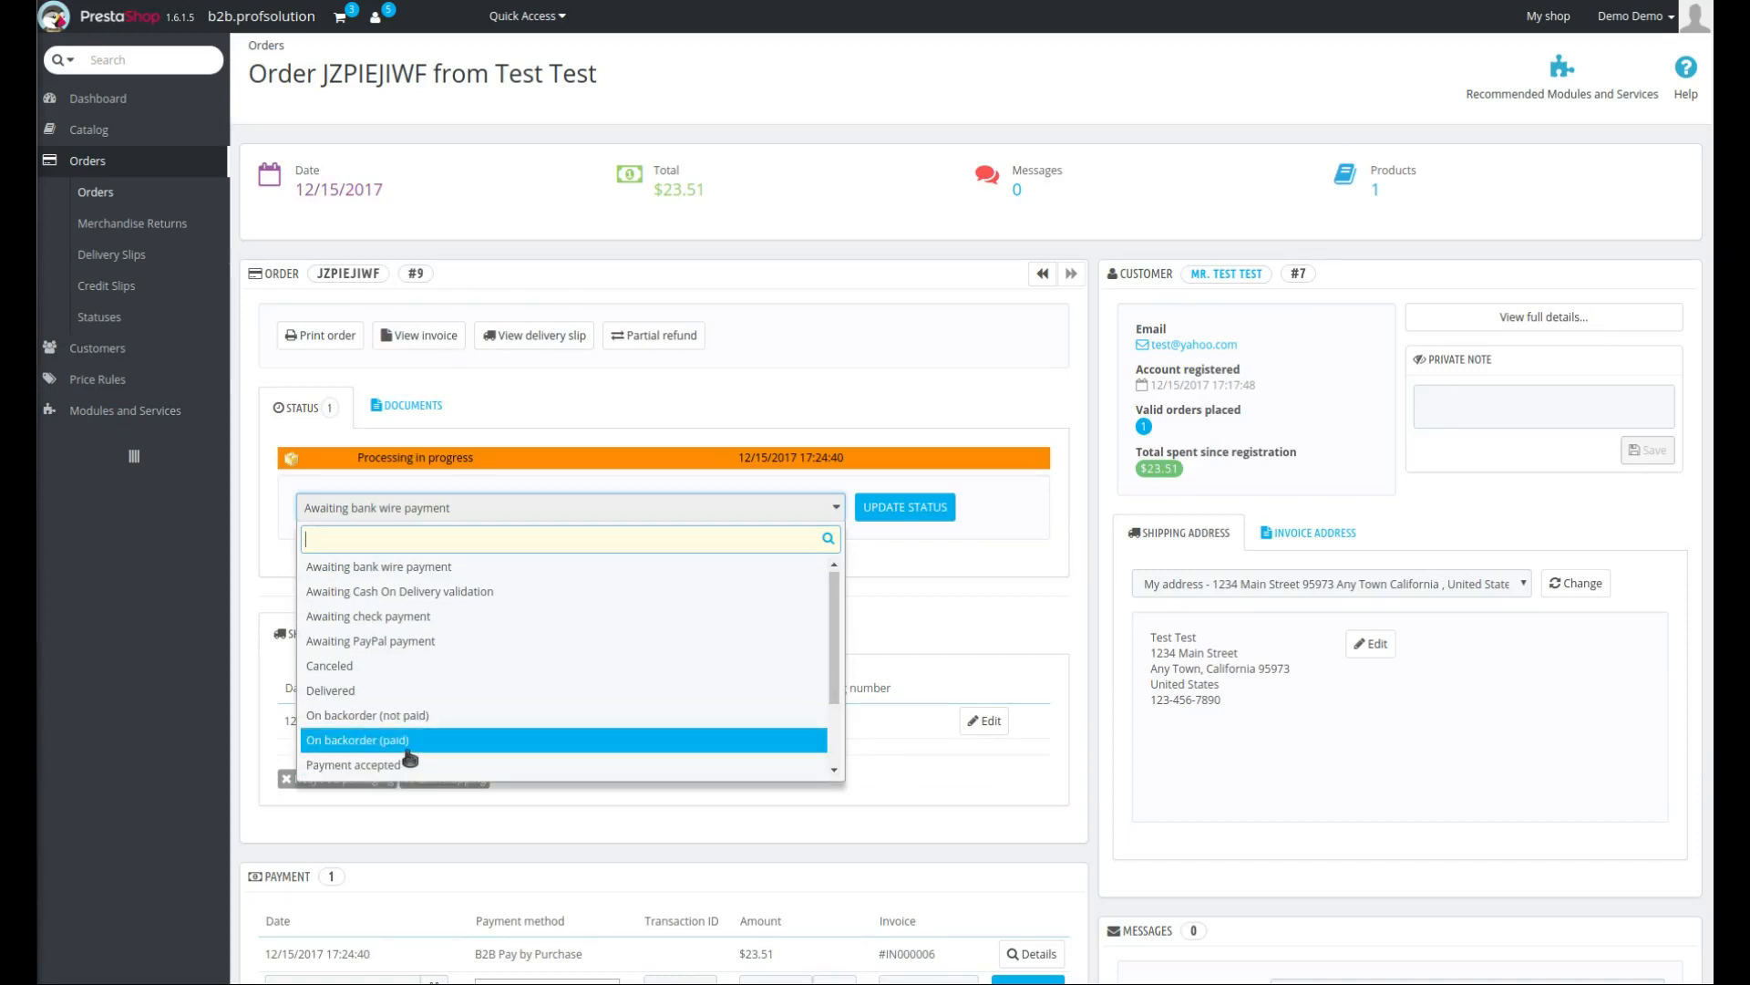
scroll(410, 738, "down", 2)
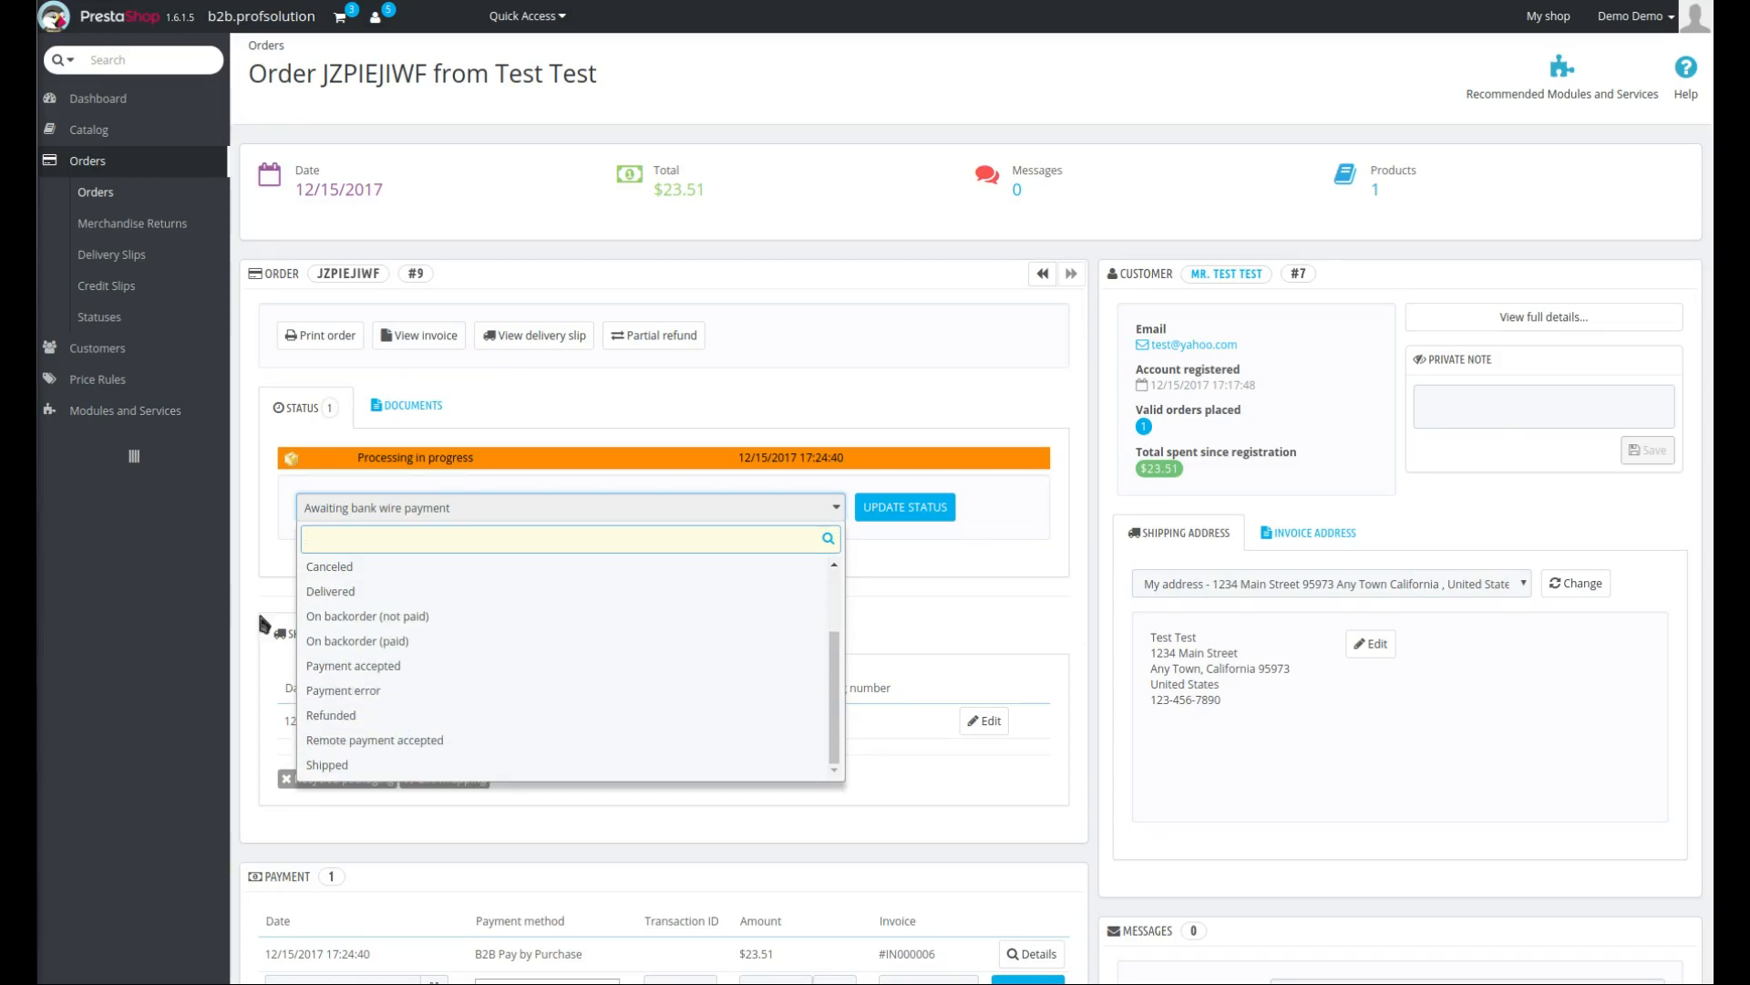
left_click(441, 643)
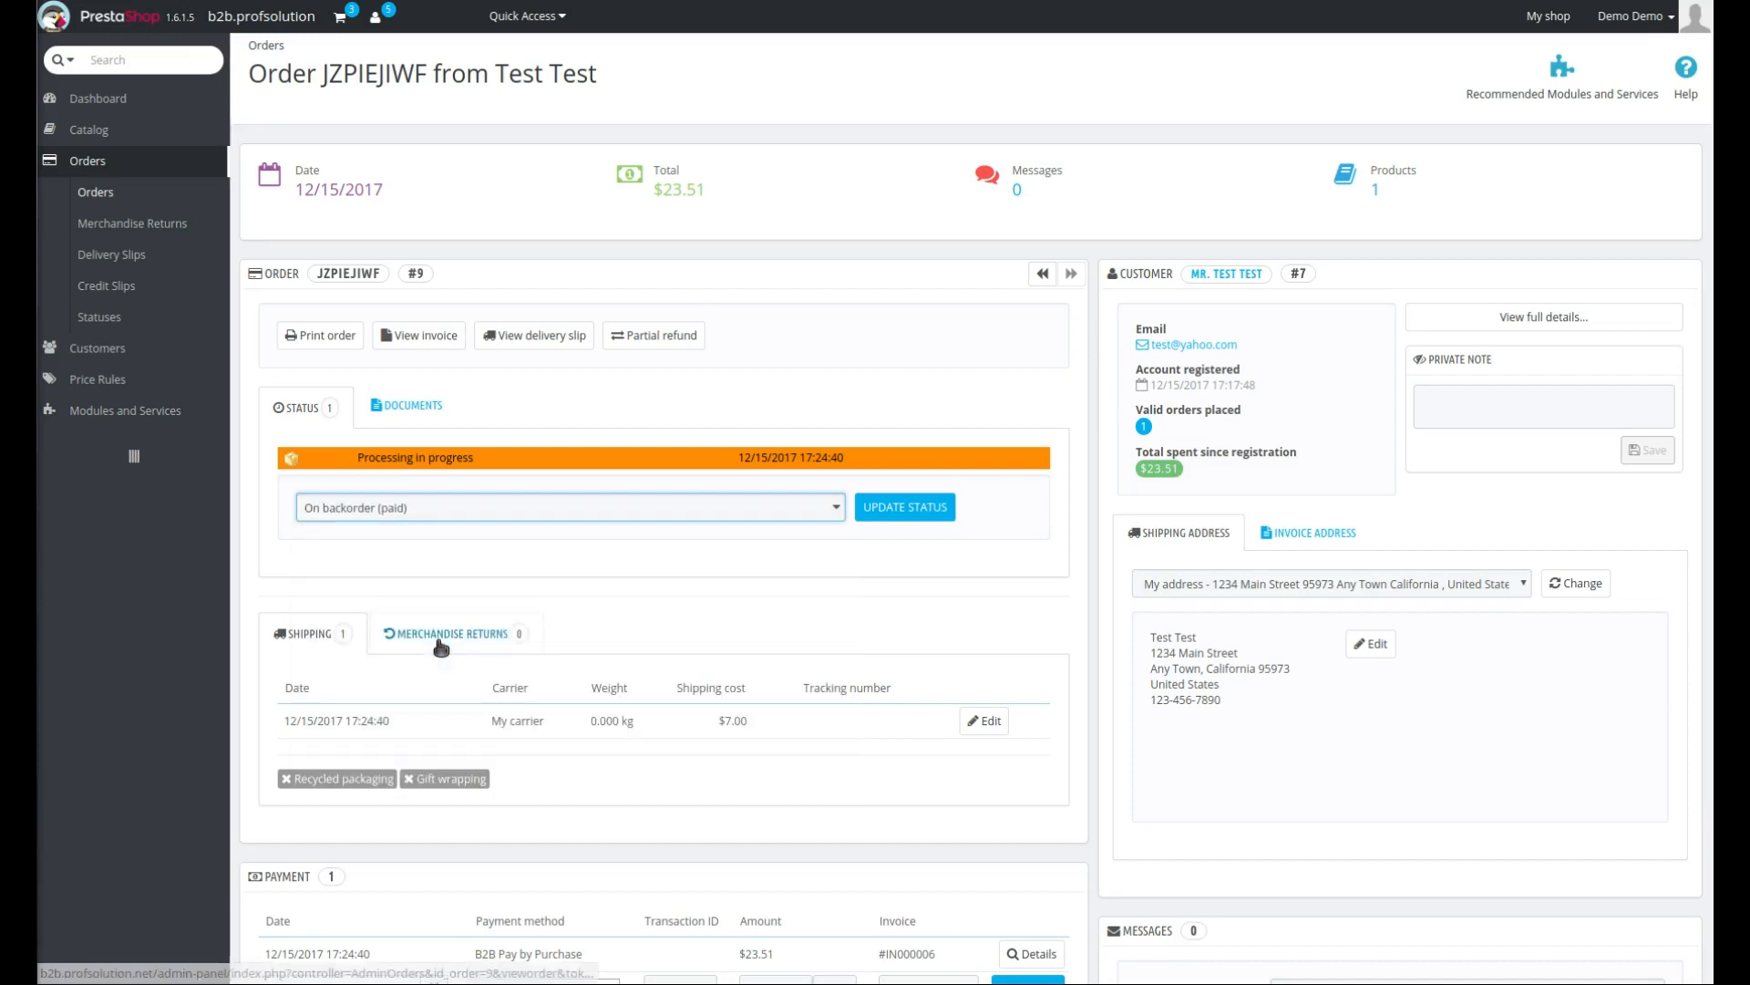
left_click(894, 516)
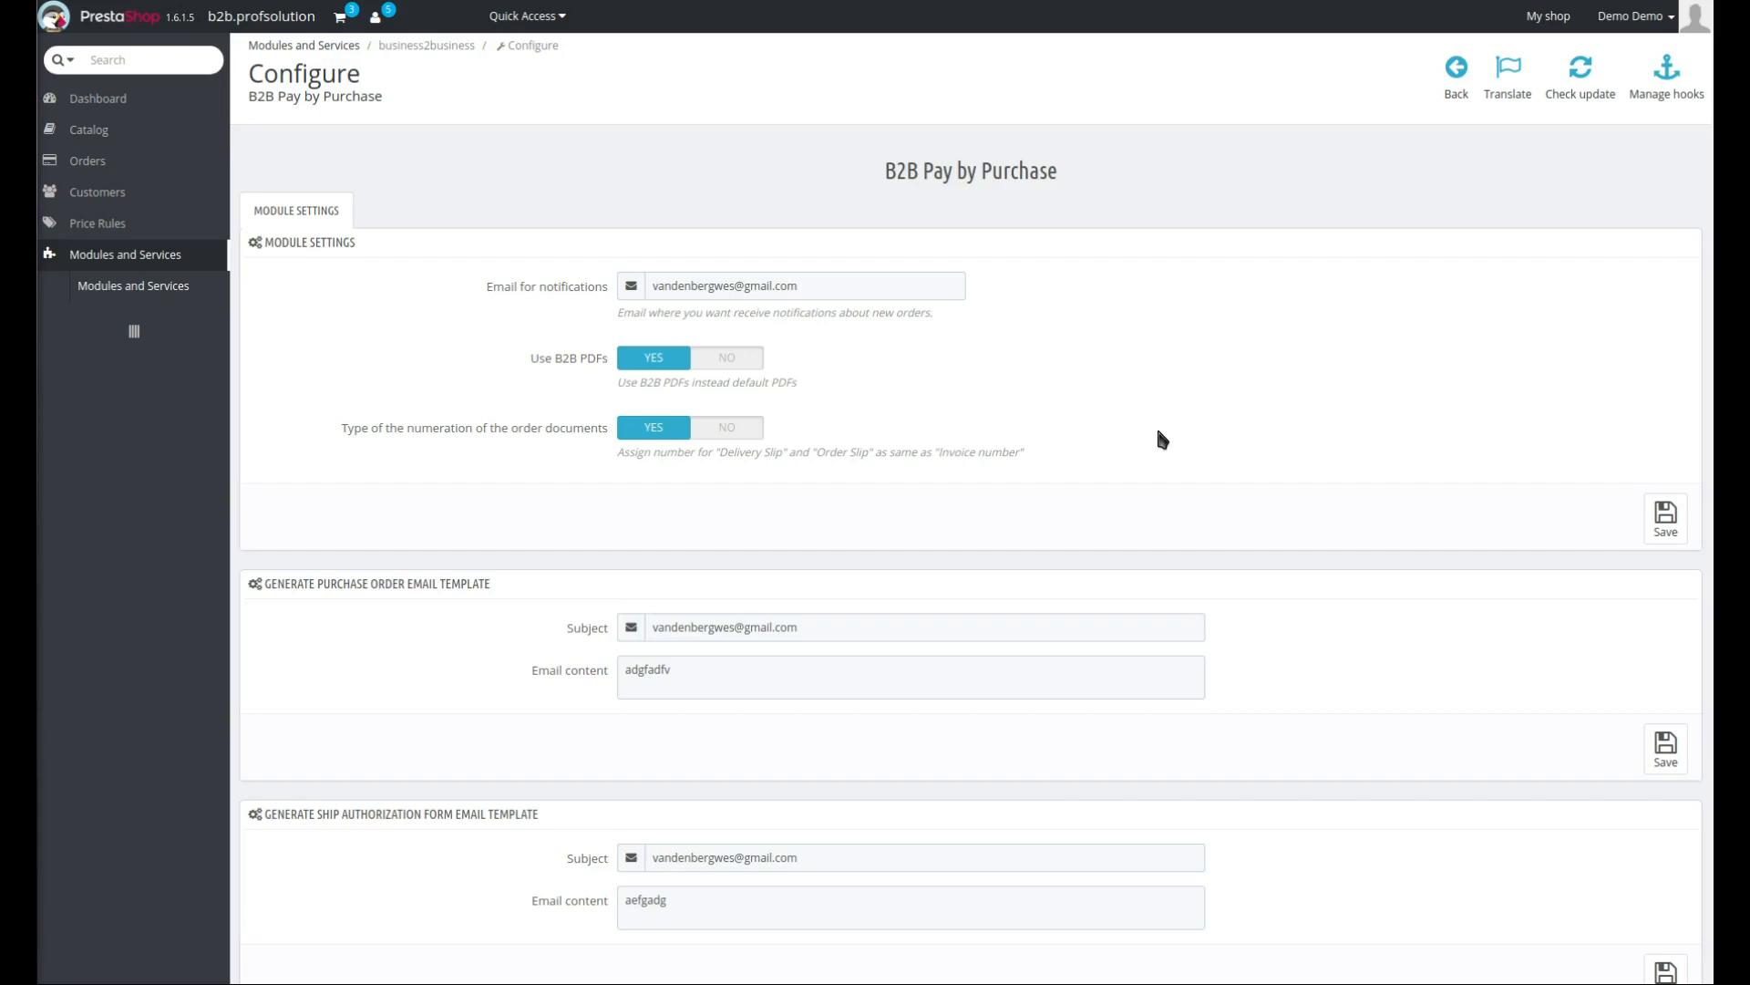
- Review the B2B Pay by Purchase module's email template contents and PDF configuration fields
scroll(1160, 440, "down", 4)
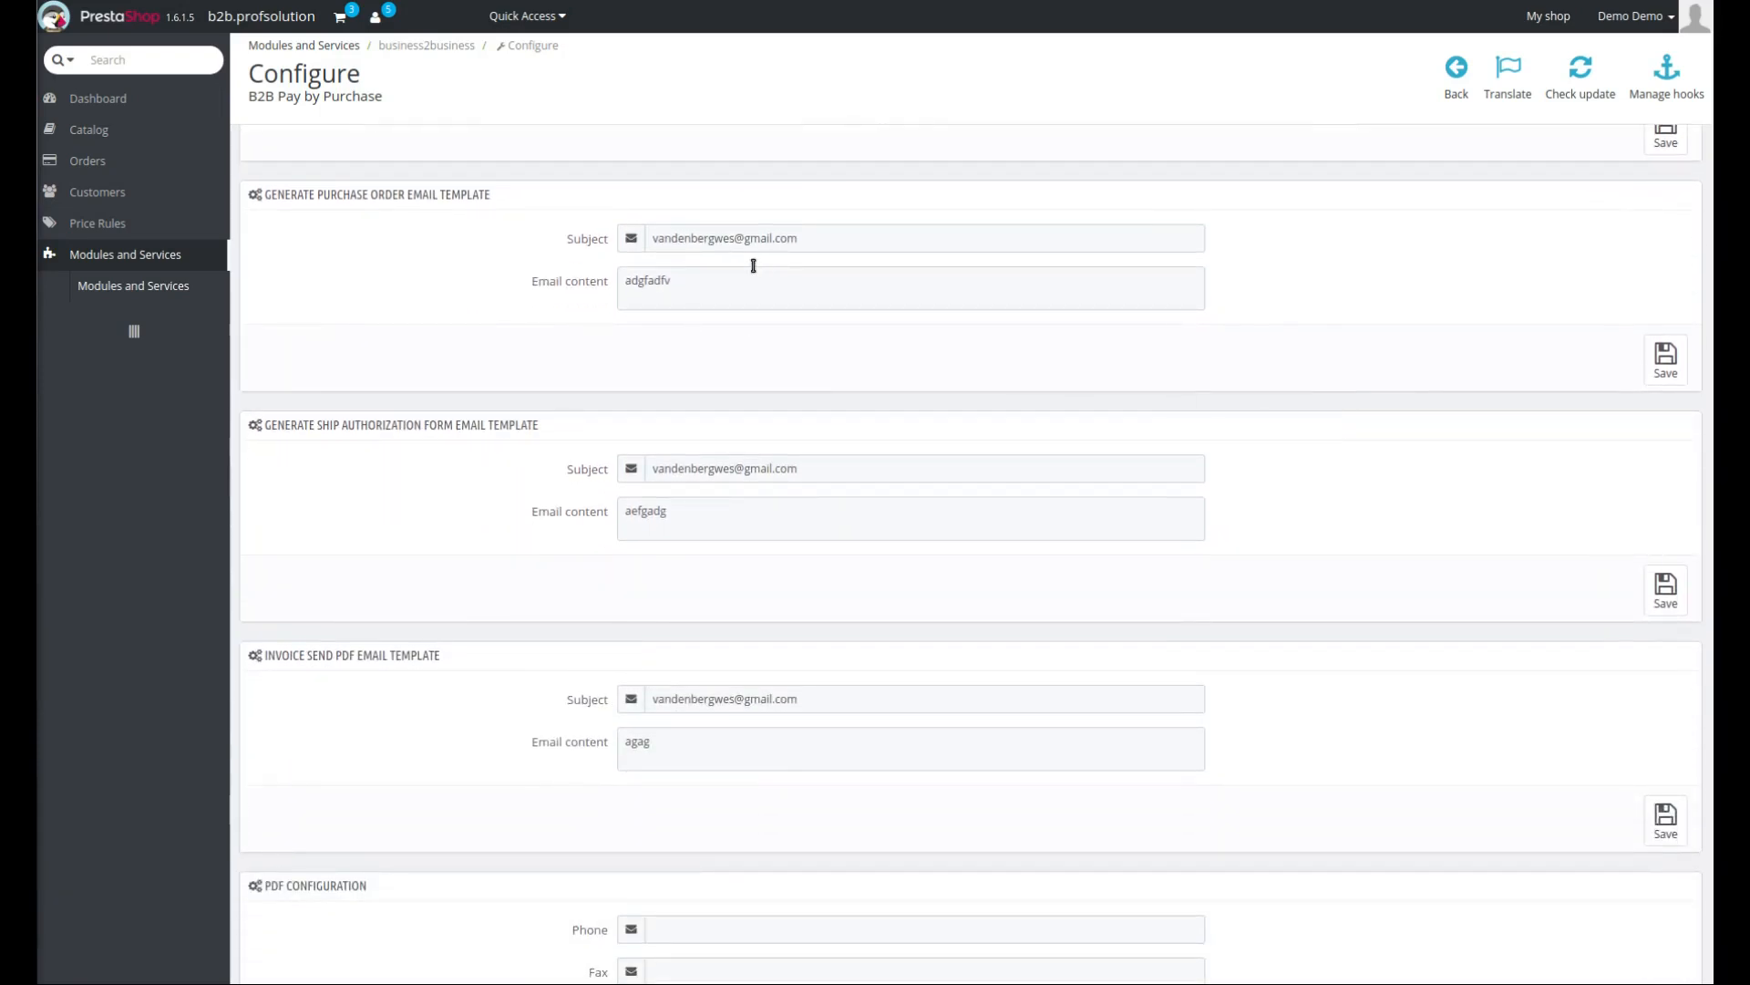
left_click(724, 288)
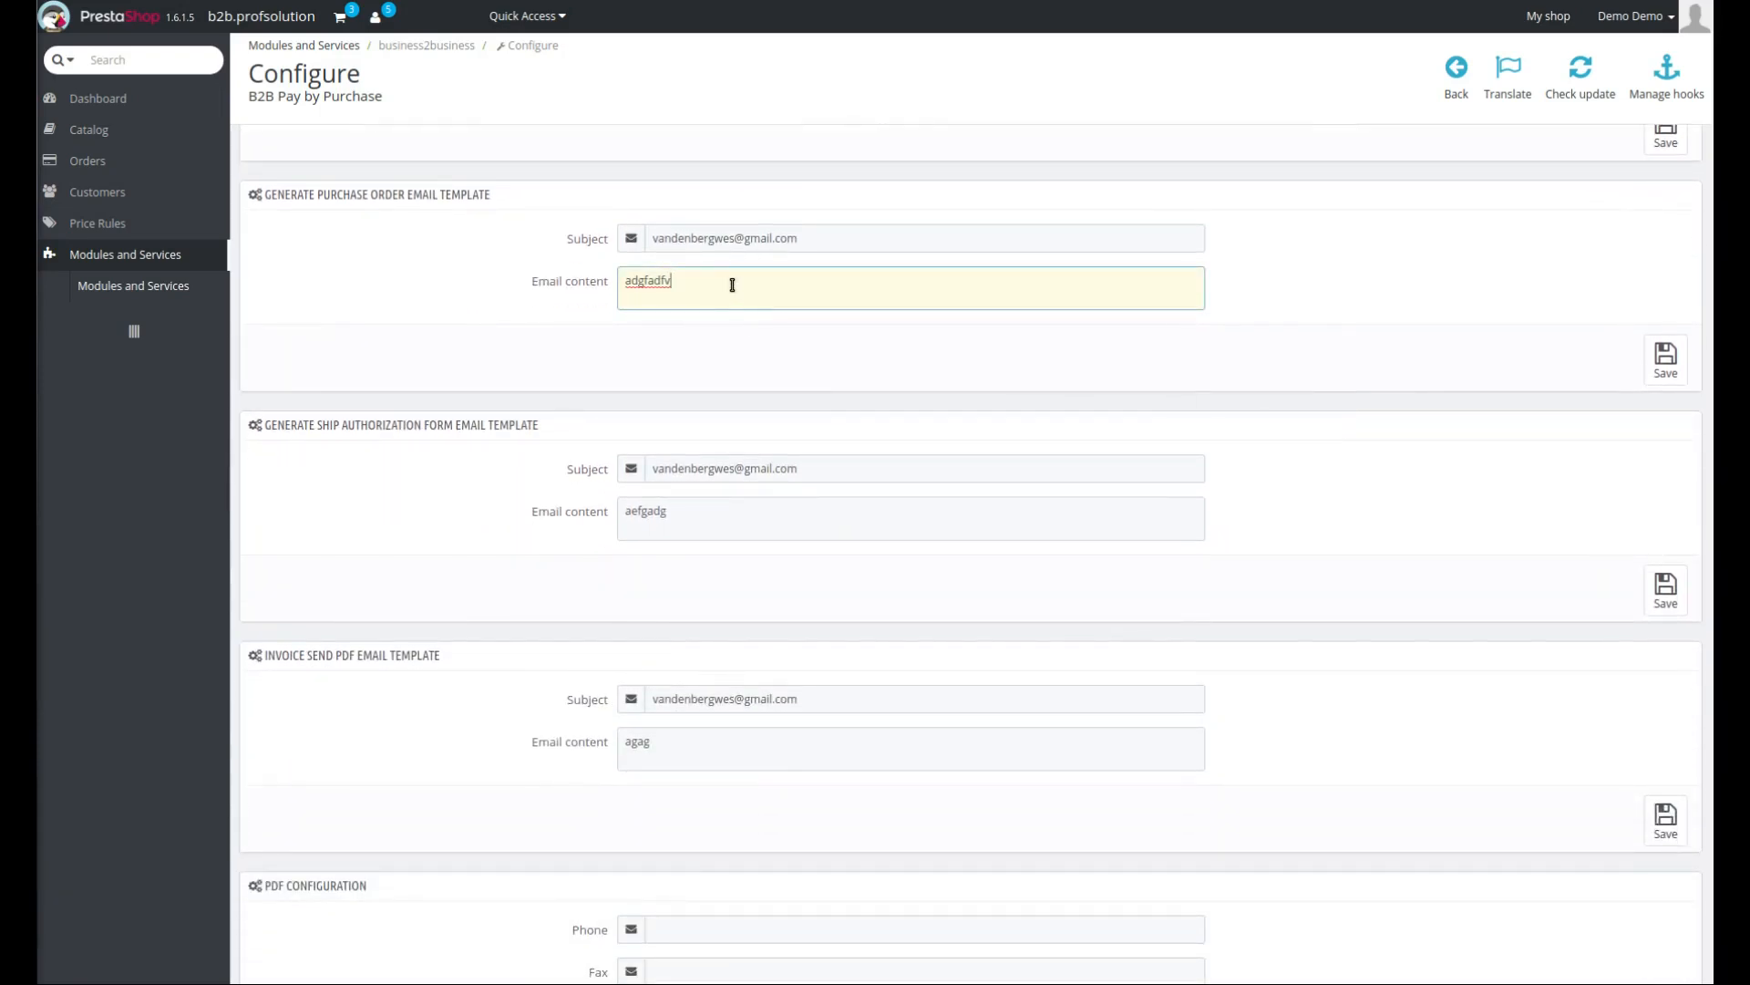
left_click_drag(679, 285, 596, 265)
scroll(424, 450, "down", 2)
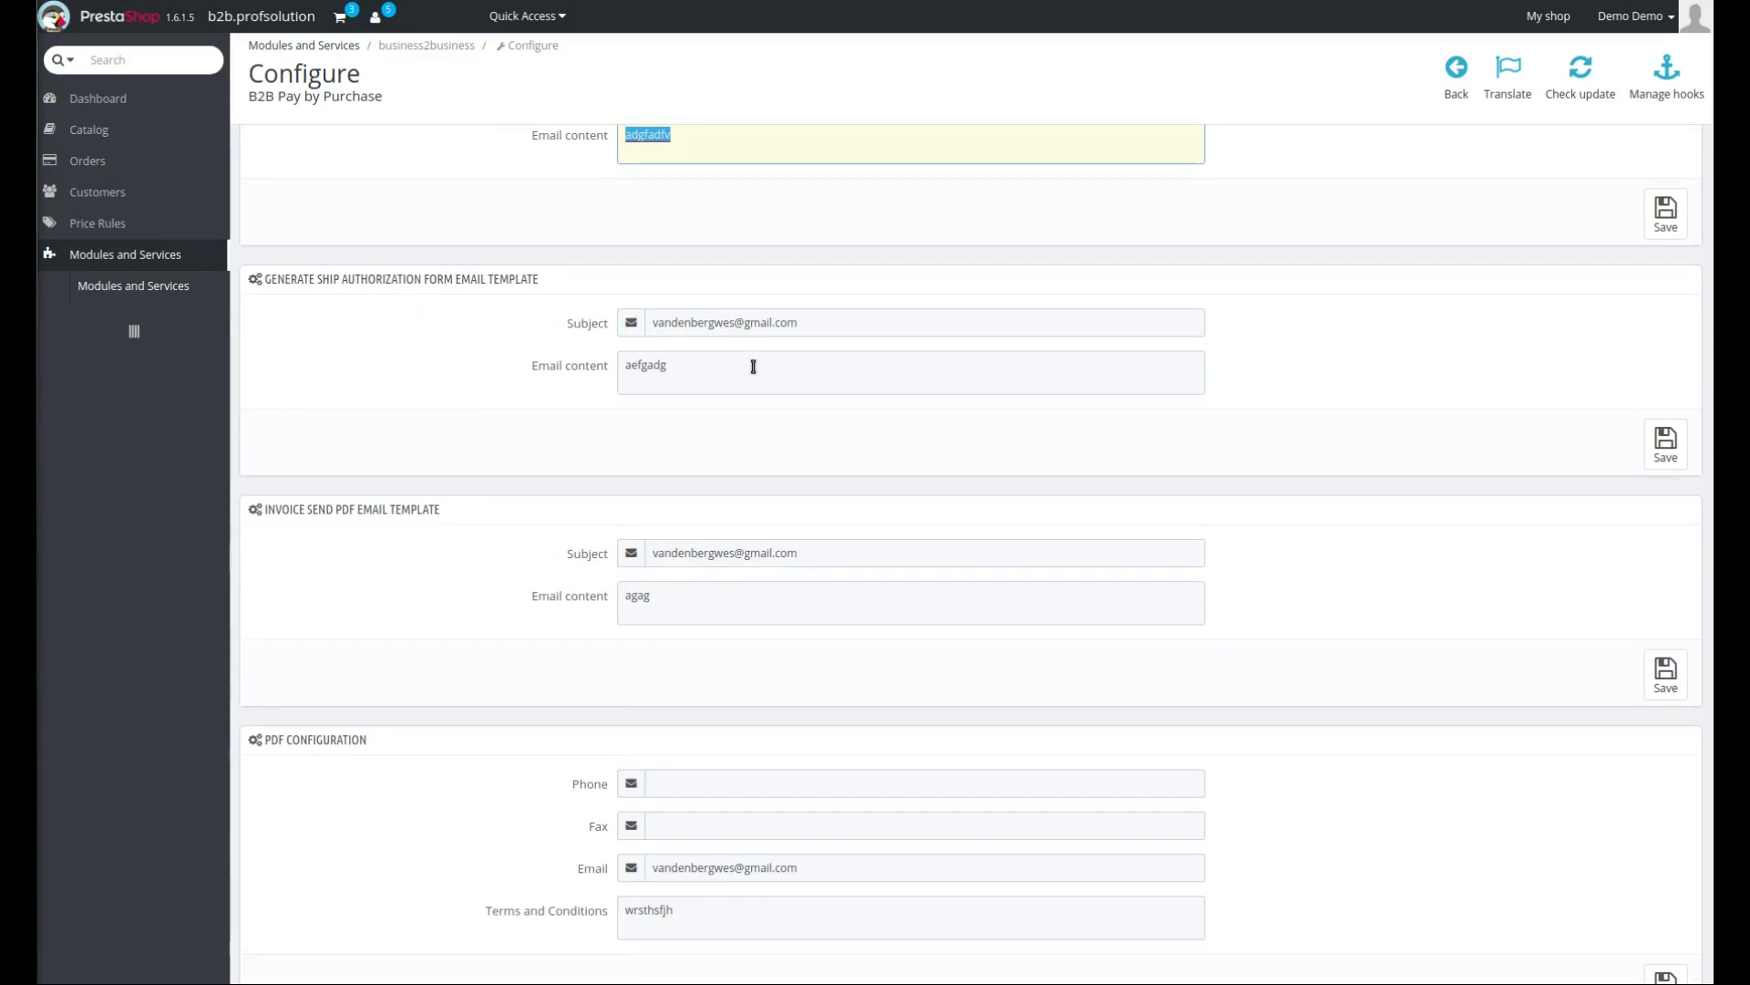
left_click(753, 366)
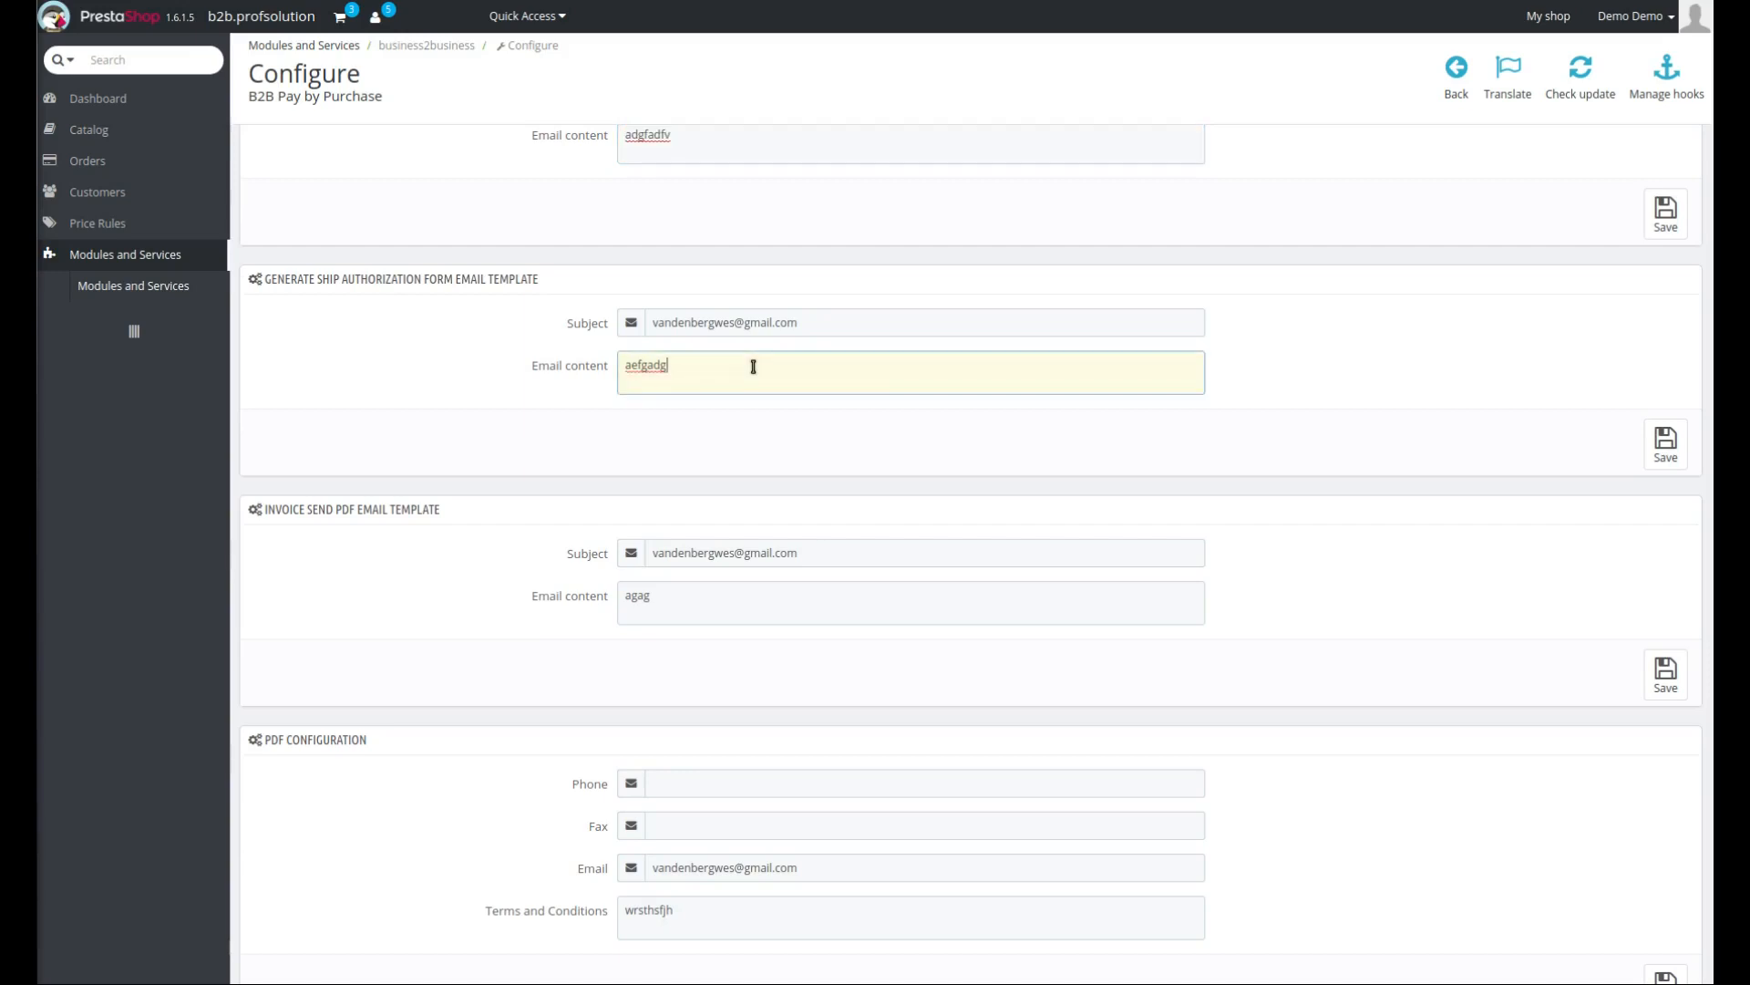
double_click(654, 366)
scroll(537, 823, "down", 3)
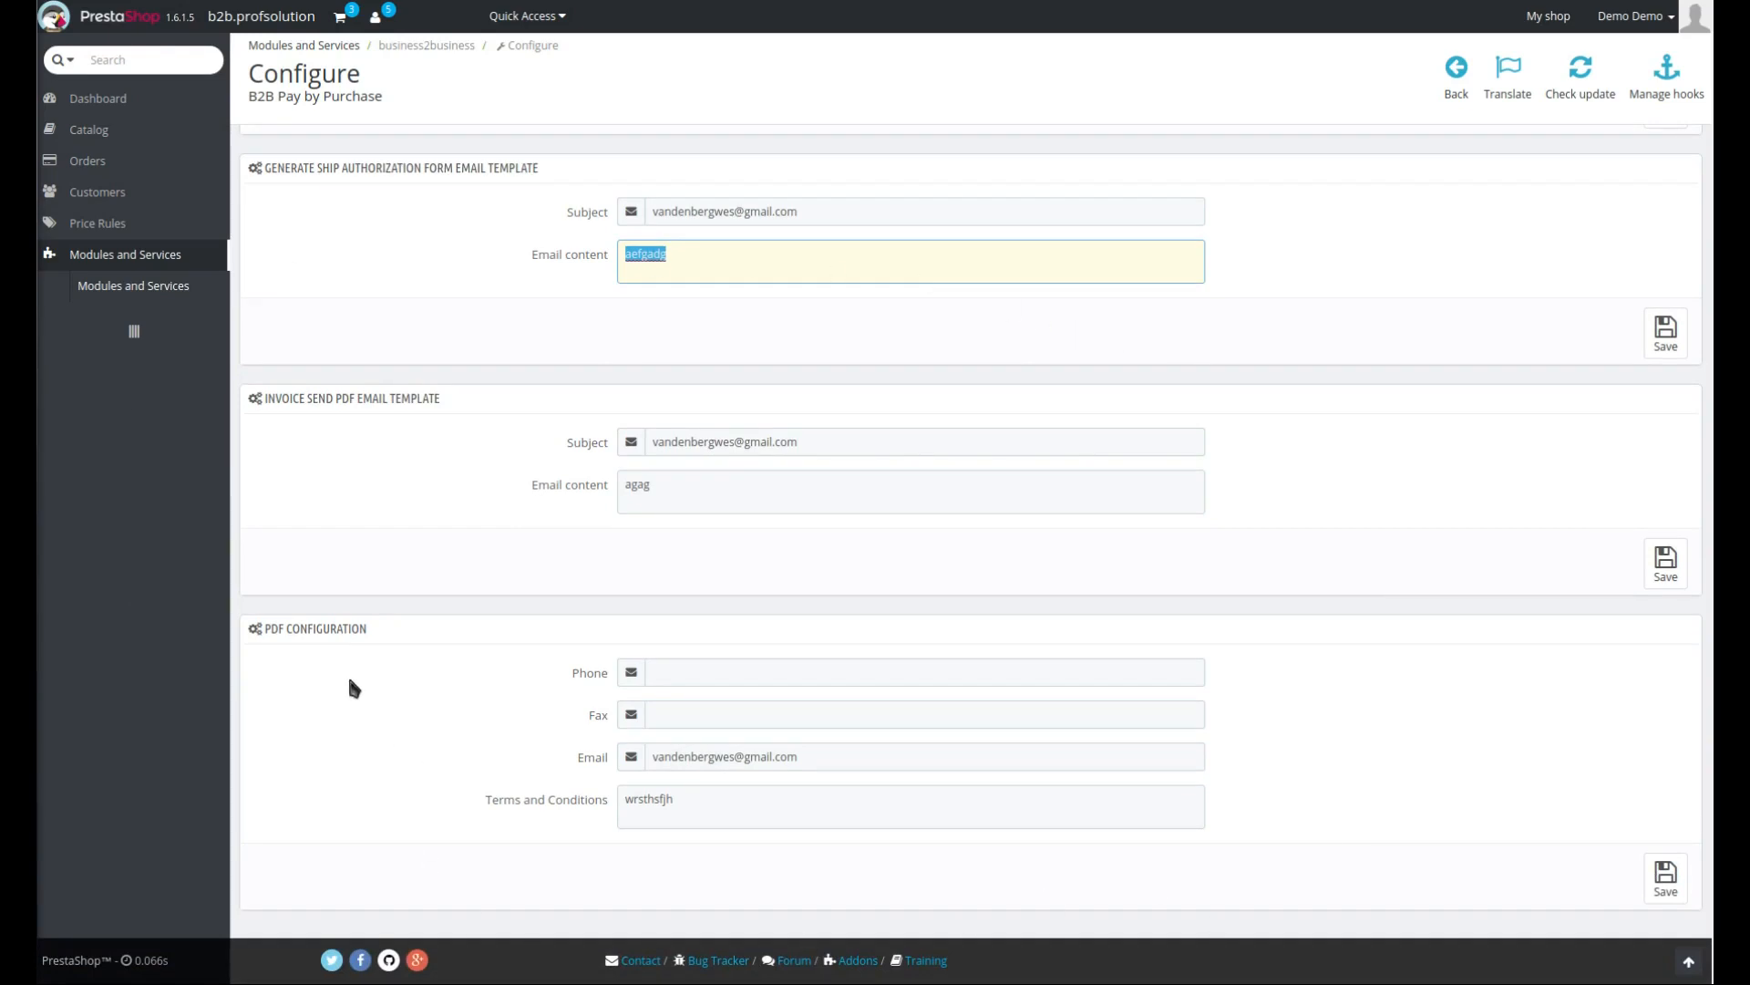
double_click(638, 484)
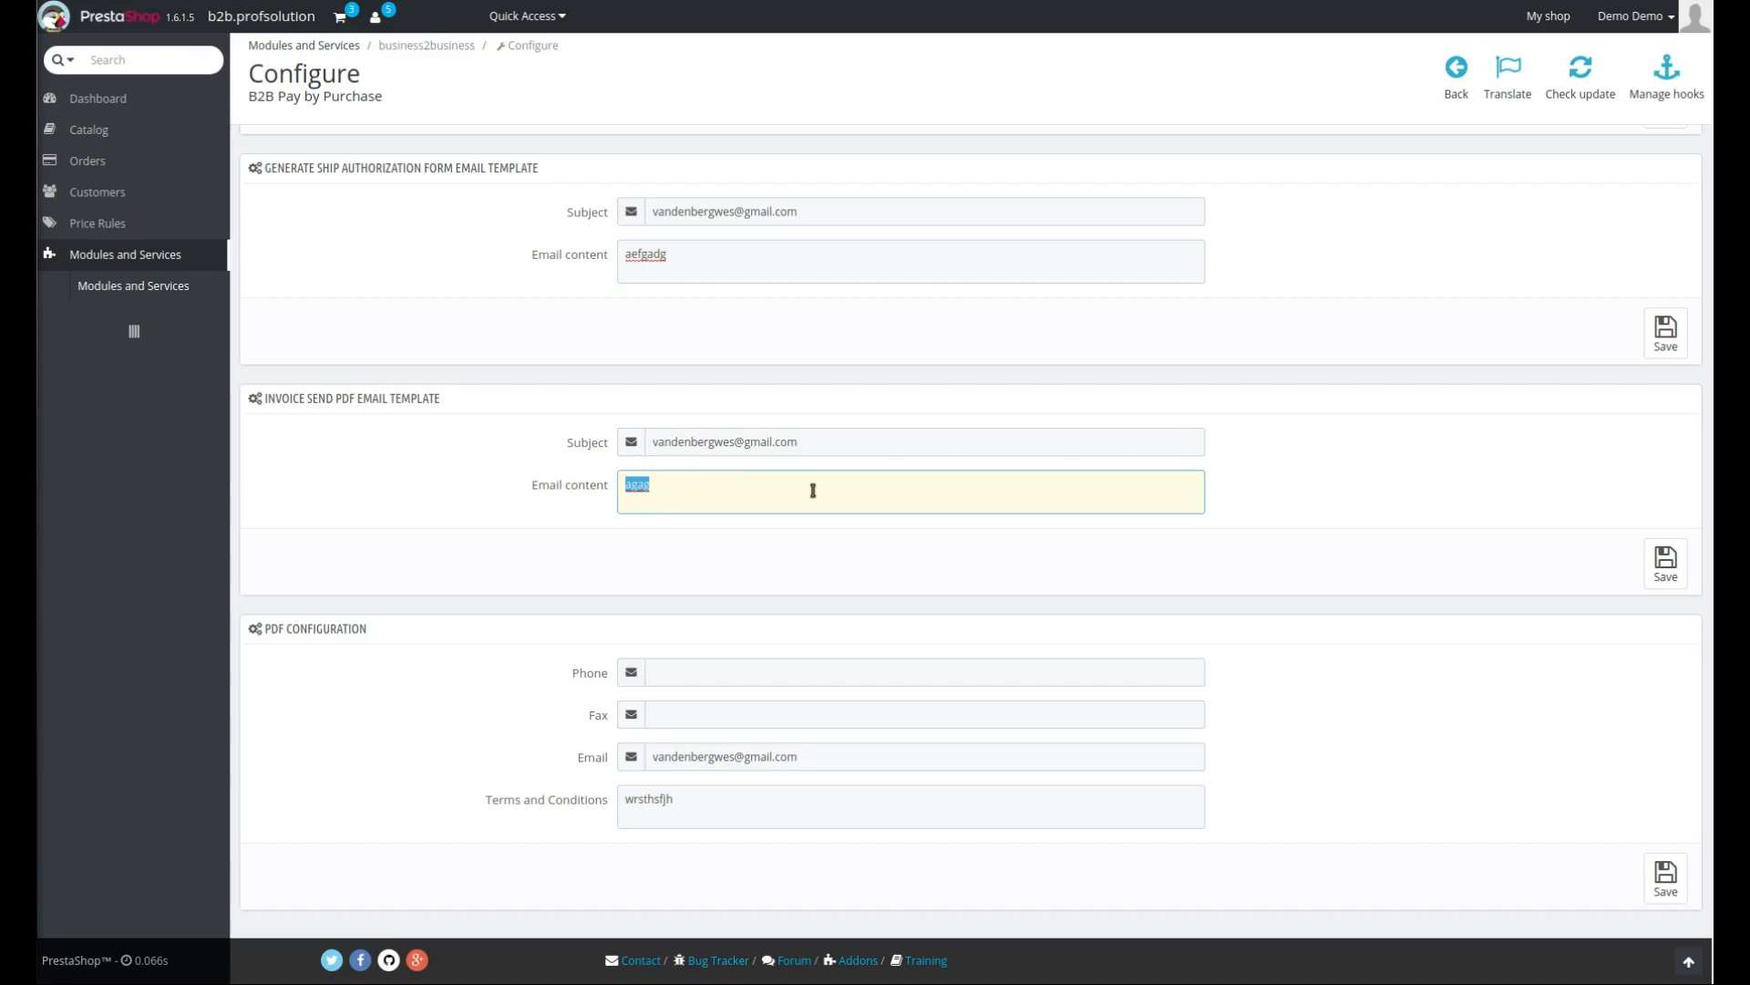
left_click(700, 680)
left_click(765, 722)
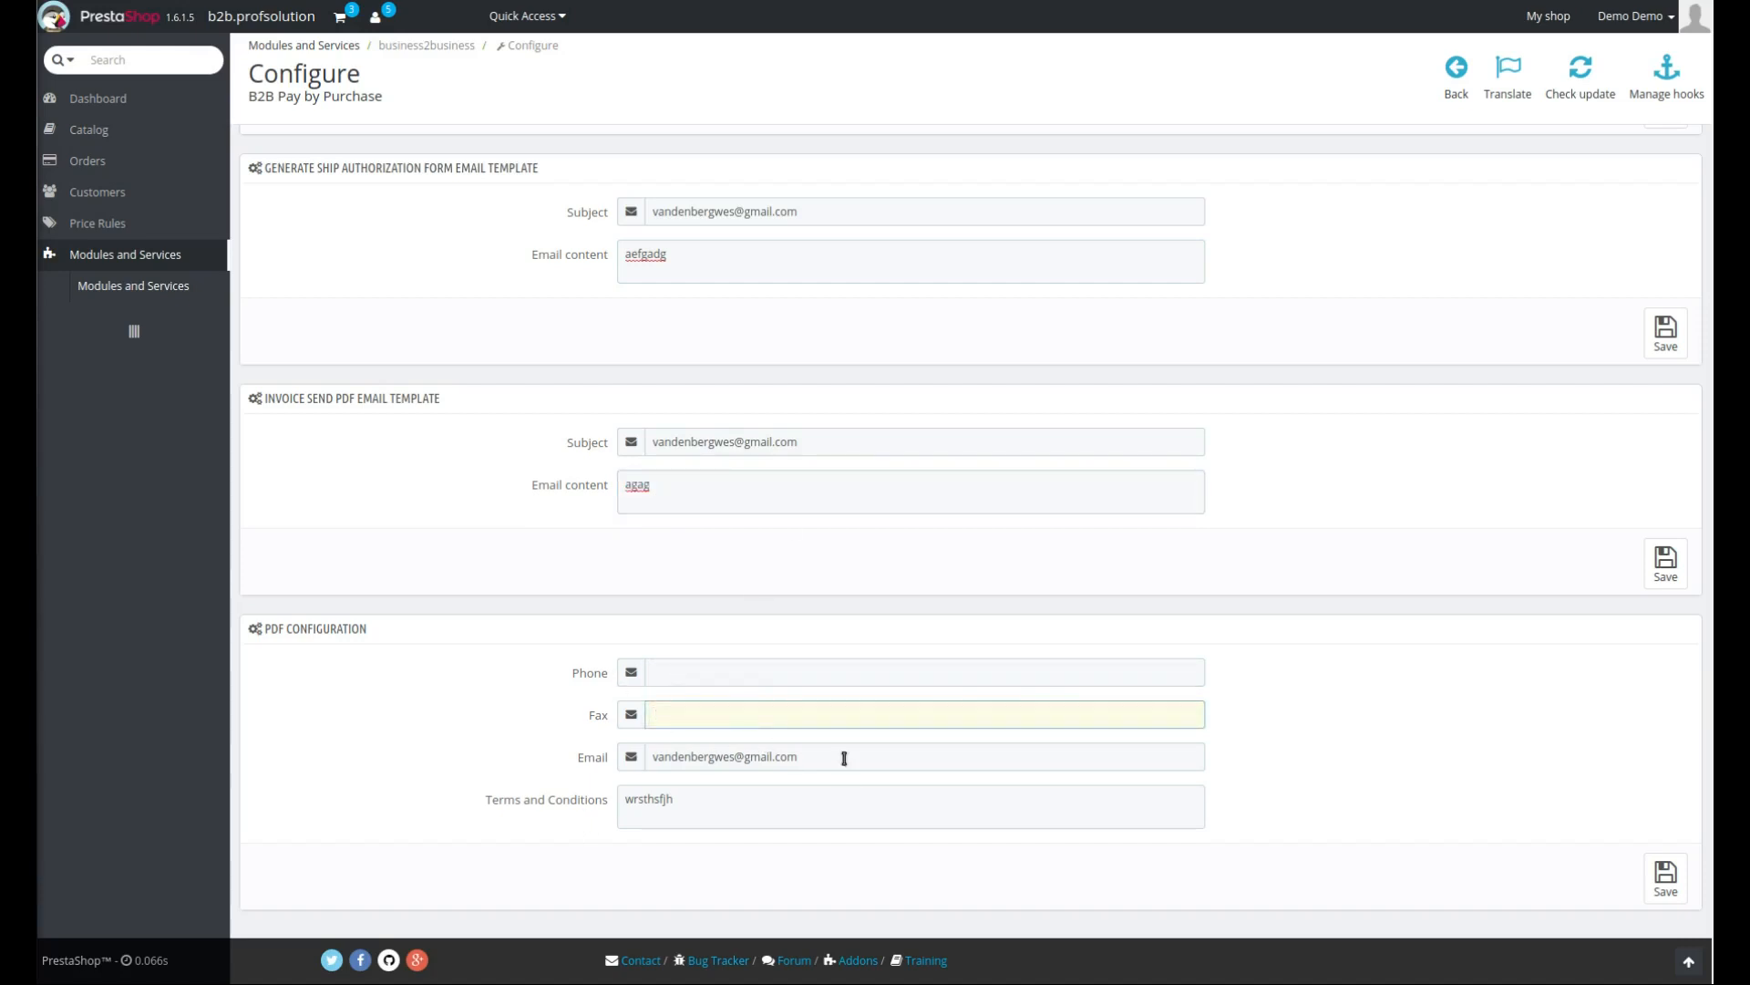